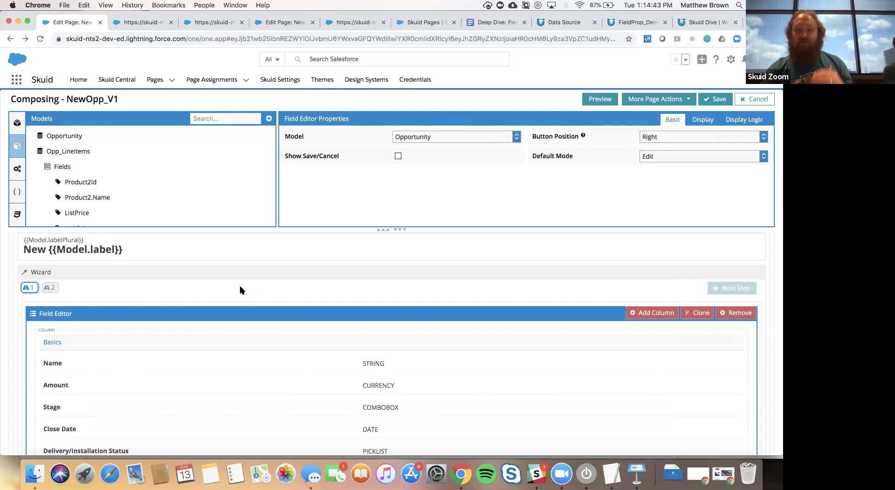
Step: Inspect the properties of the wizard, its Field Editor and the Name field in the first wizard step
left_click(241, 284)
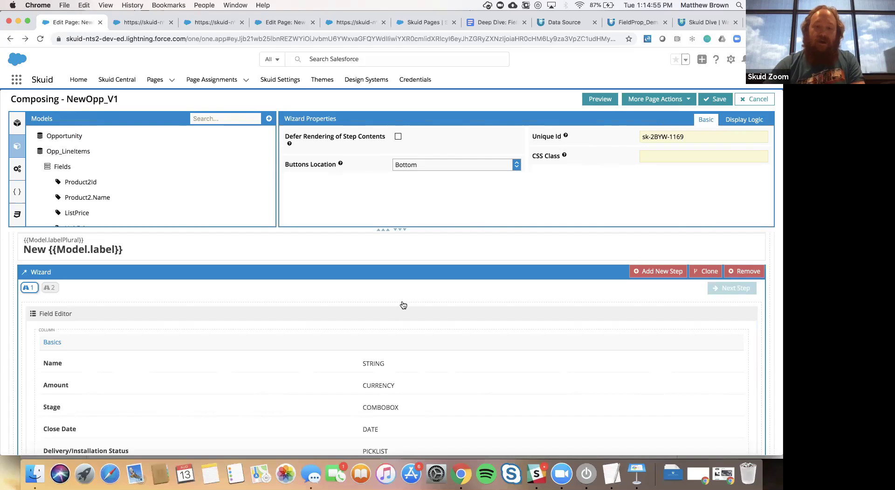
left_click(469, 316)
scroll(472, 316, "down", 3)
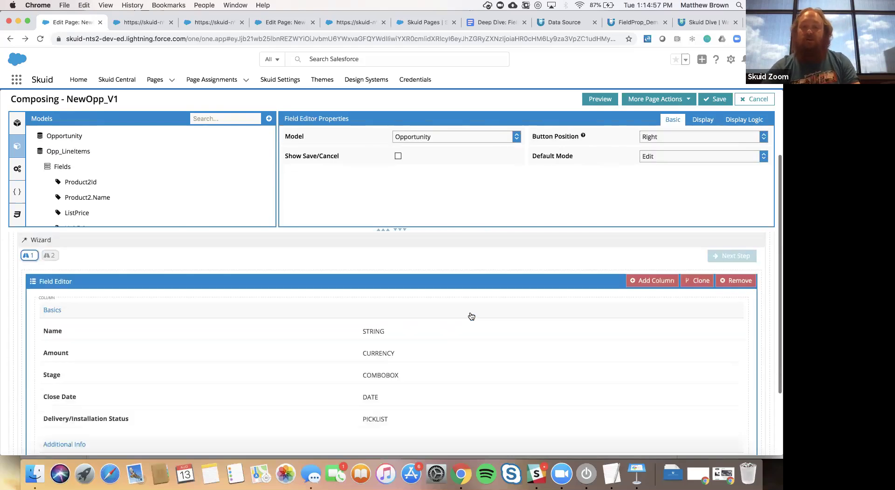
scroll(499, 302, "up", 1)
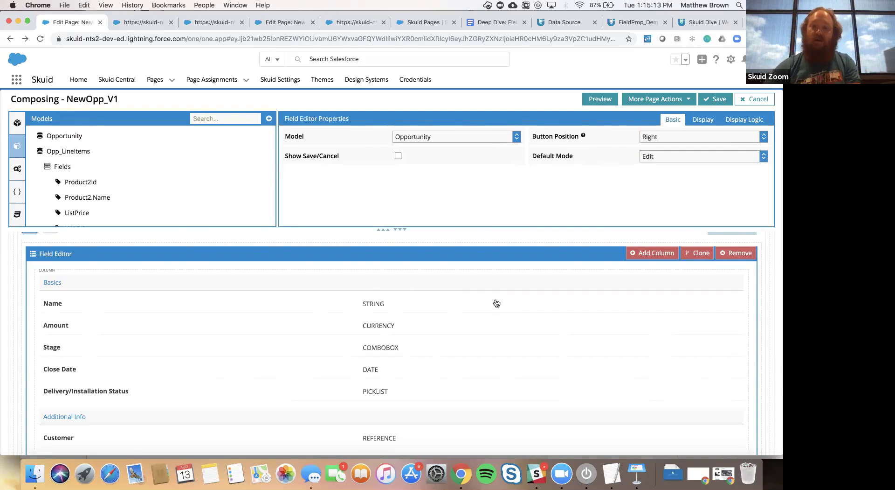
left_click(418, 309)
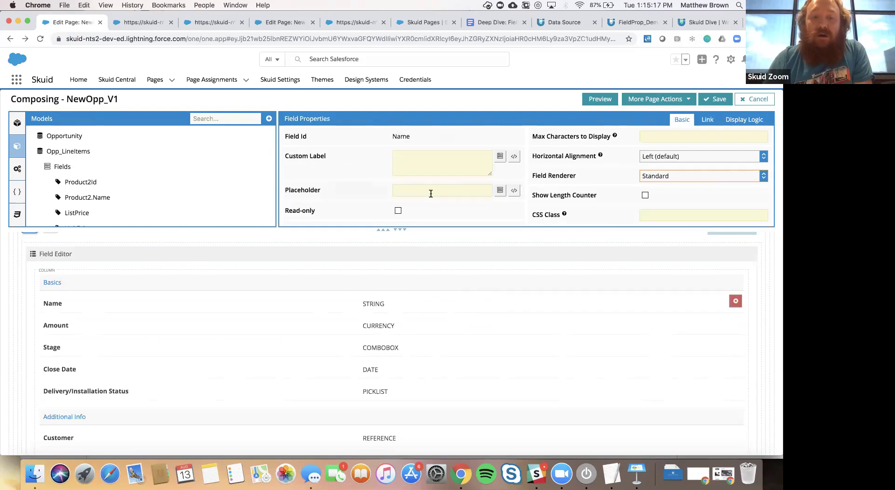
scroll(410, 312, "up", 2)
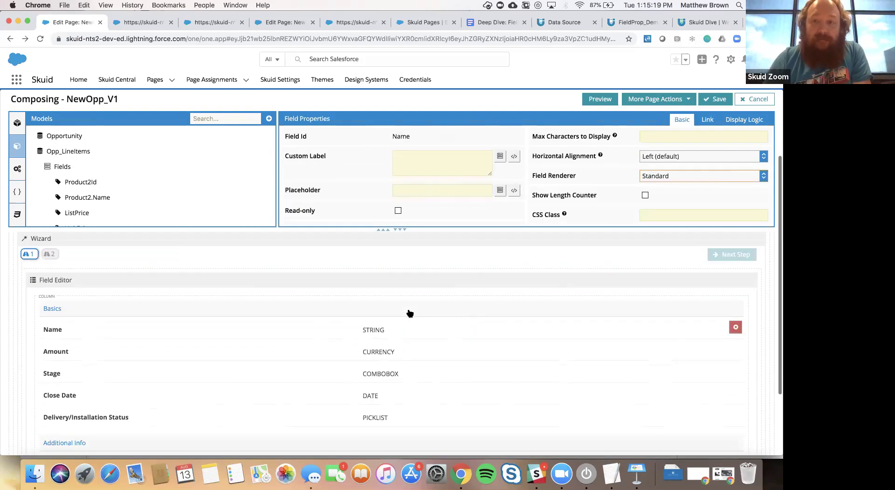
left_click(453, 168)
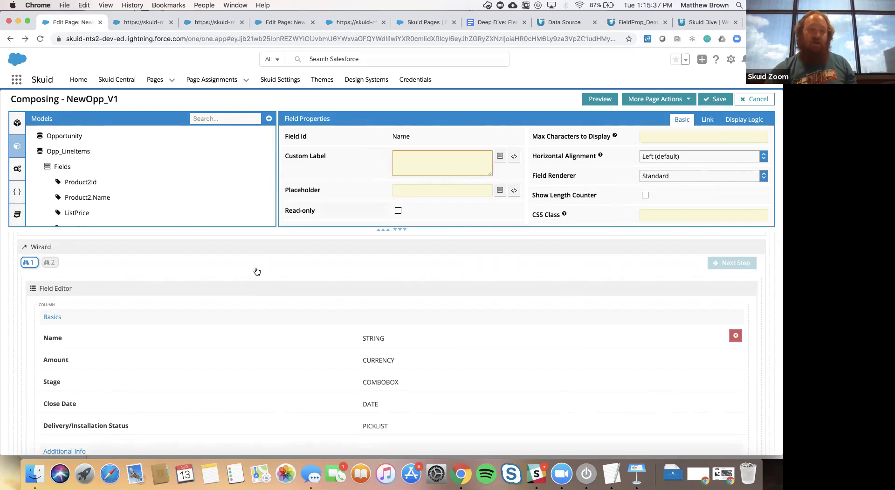
Step: Open the wizard's second step and review the basic properties of the line item table's Product field
left_click(245, 254)
scroll(246, 254, "down", 3)
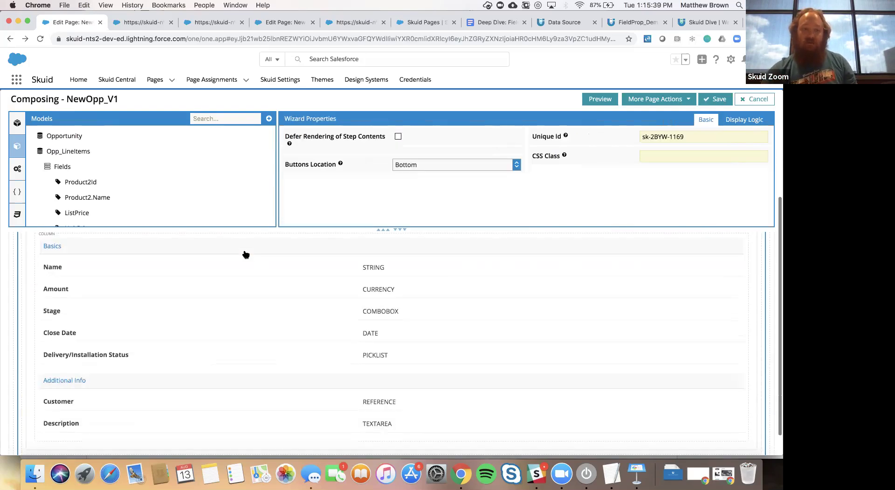
scroll(173, 292, "up", 3)
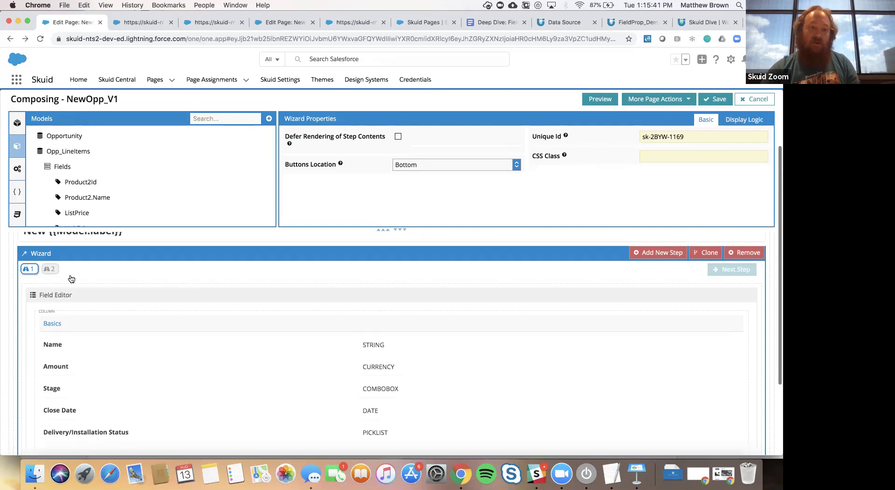
left_click(50, 270)
left_click(121, 304)
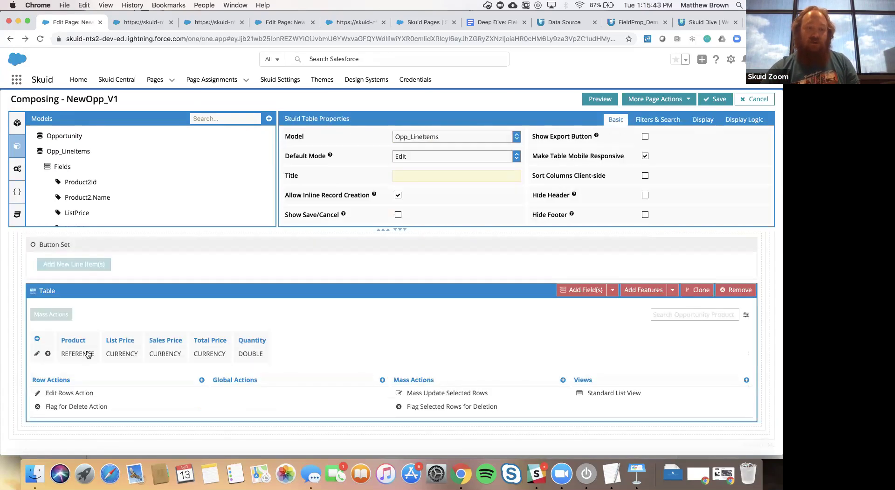
left_click(74, 340)
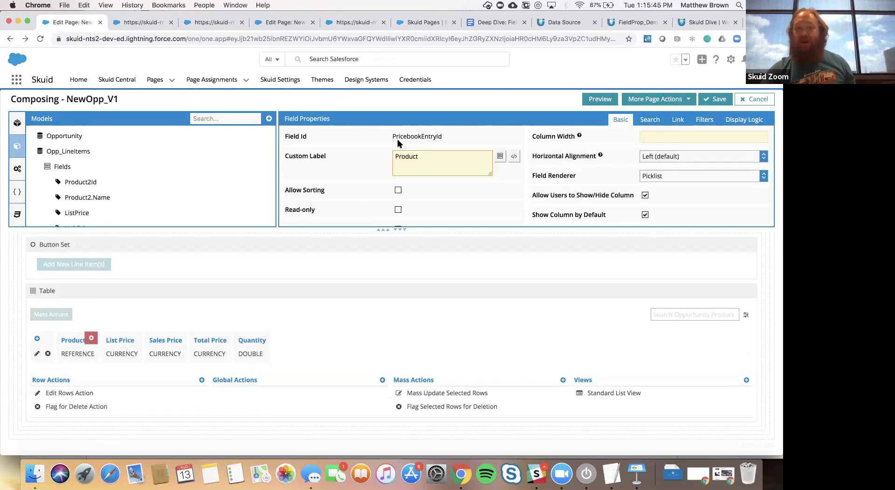
left_click(426, 159)
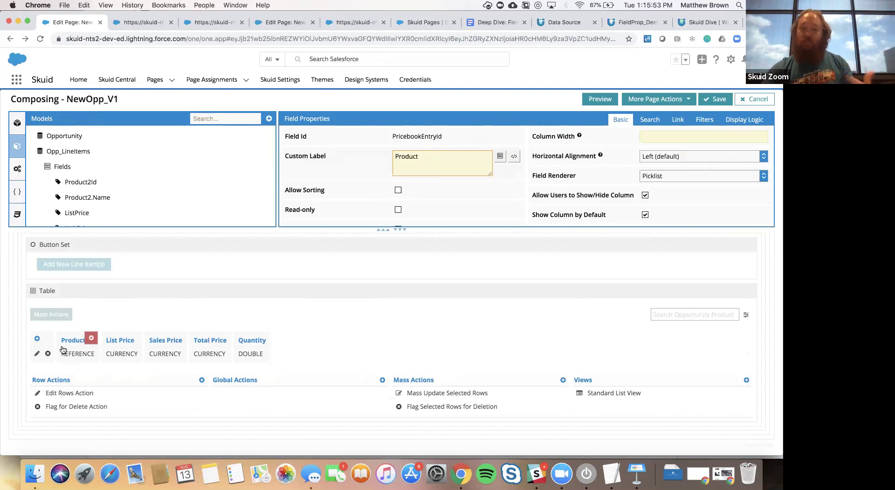
scroll(98, 328, "up", 1)
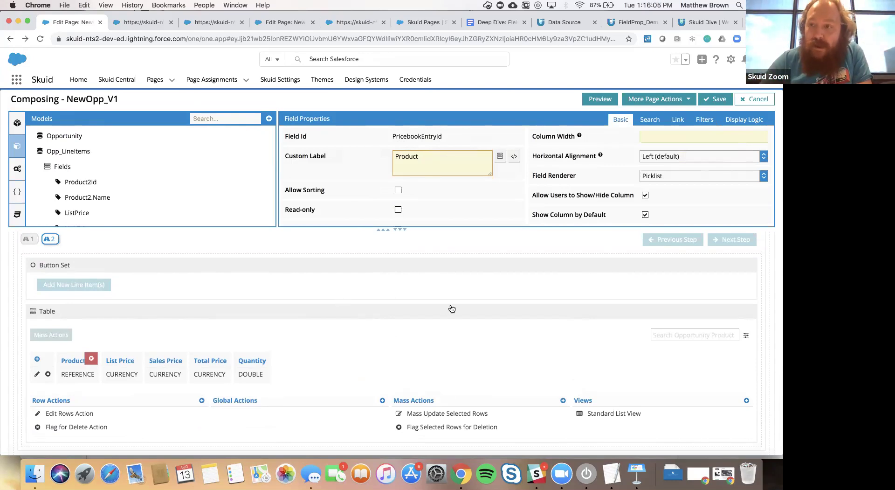
scroll(462, 192, "down", 2)
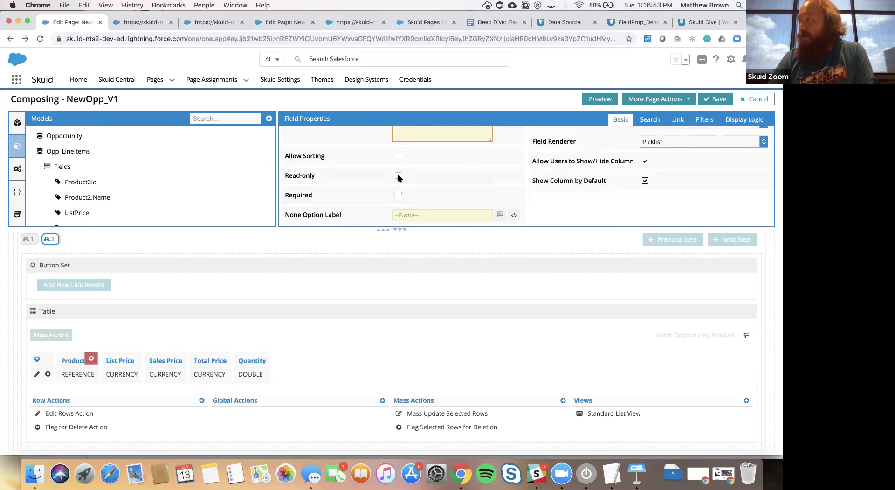
scroll(466, 206, "up", 2)
scroll(438, 229, "up", 3)
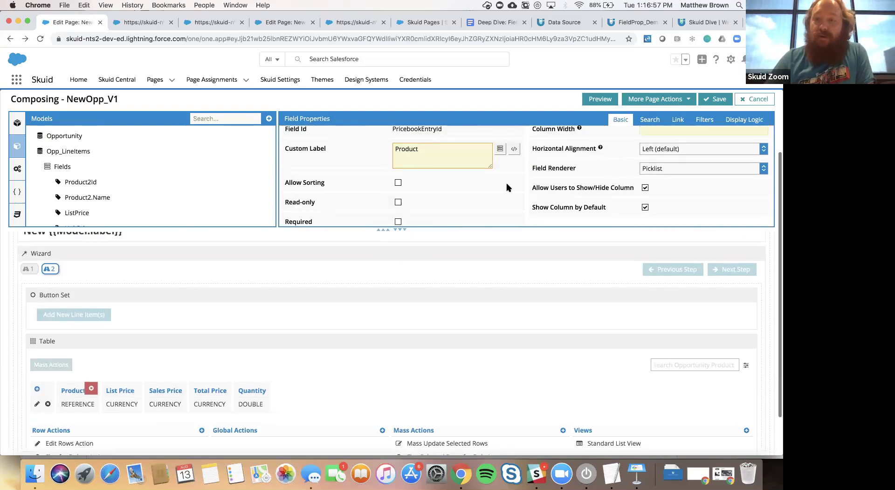
scroll(700, 168, "up", 1)
Step: Review the Product field's display logic, covering the render condition options, enable conditions and disabled message, and return to its basic properties
left_click(738, 118)
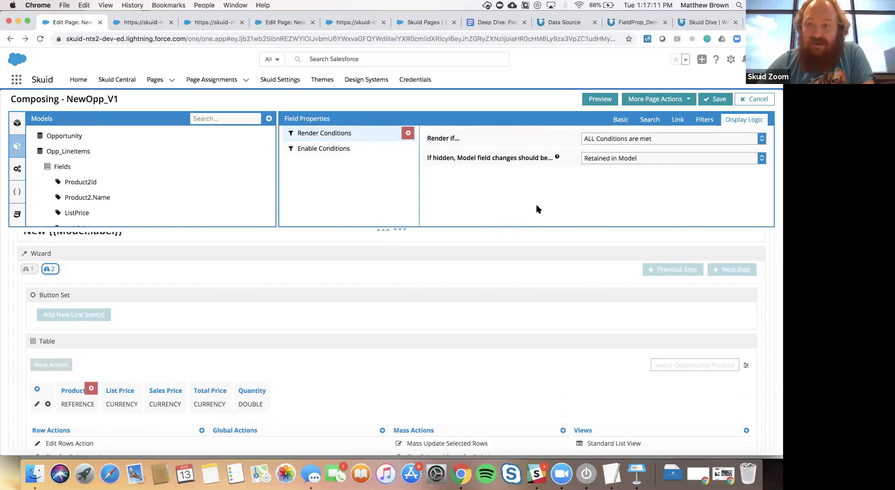
left_click(644, 139)
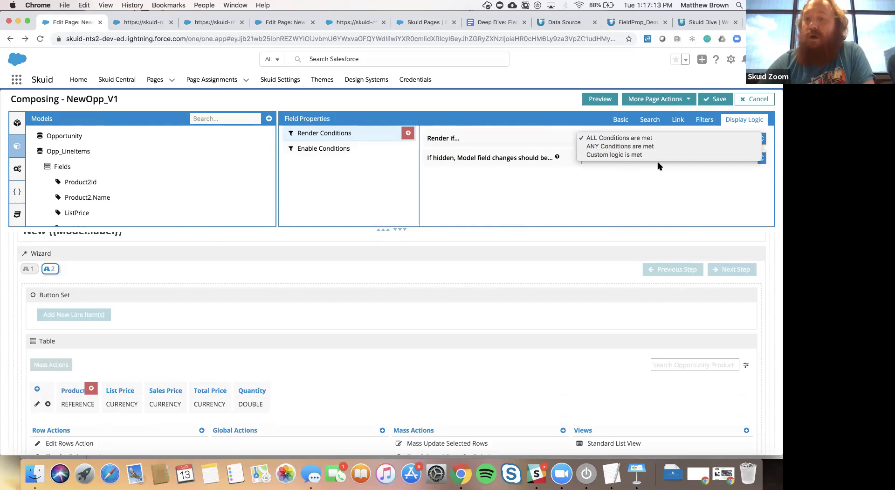
left_click(643, 201)
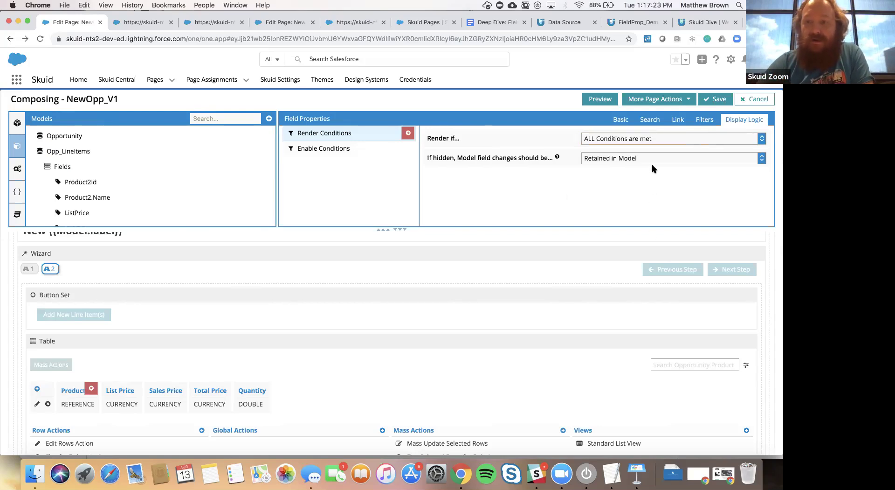
left_click(345, 147)
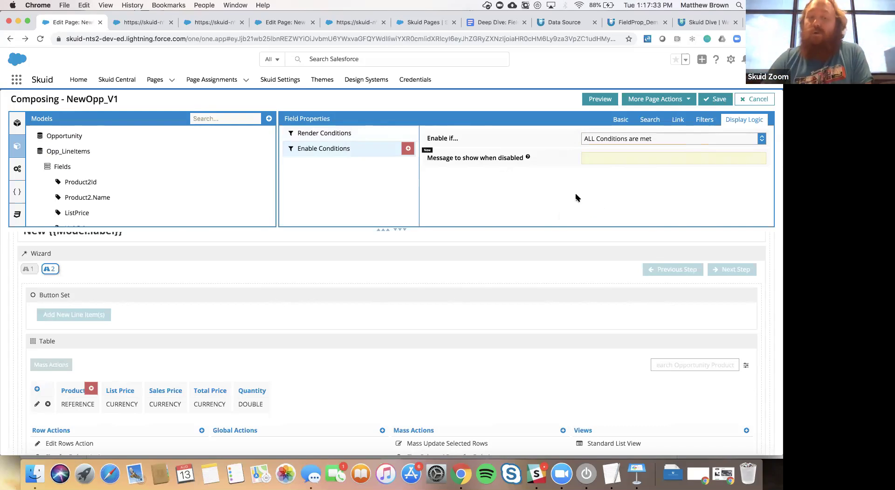
left_click(658, 141)
key("super+r")
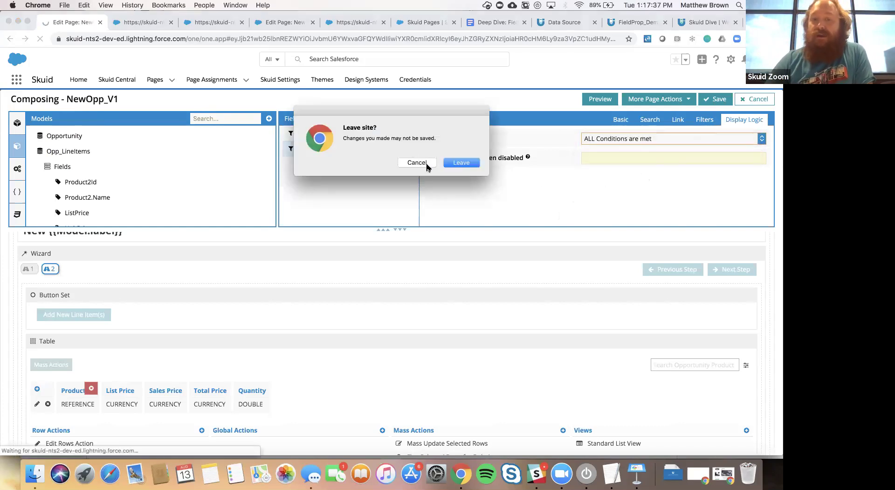
left_click(417, 162)
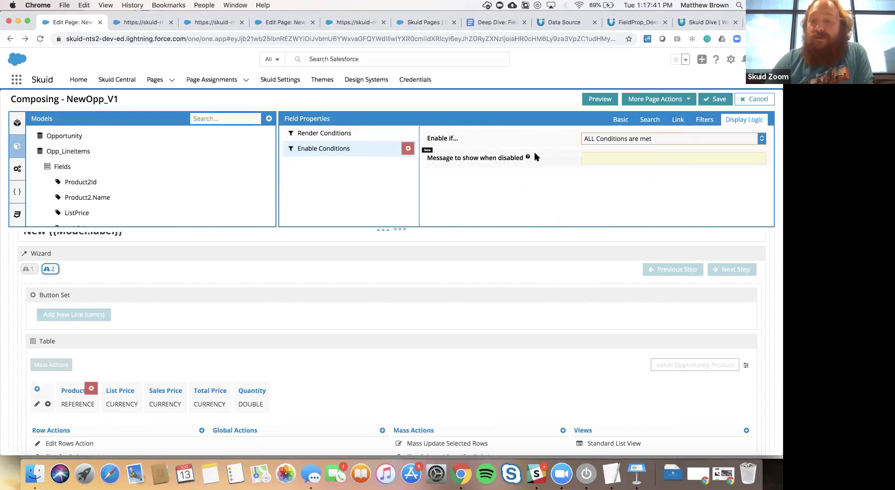
left_click(606, 156)
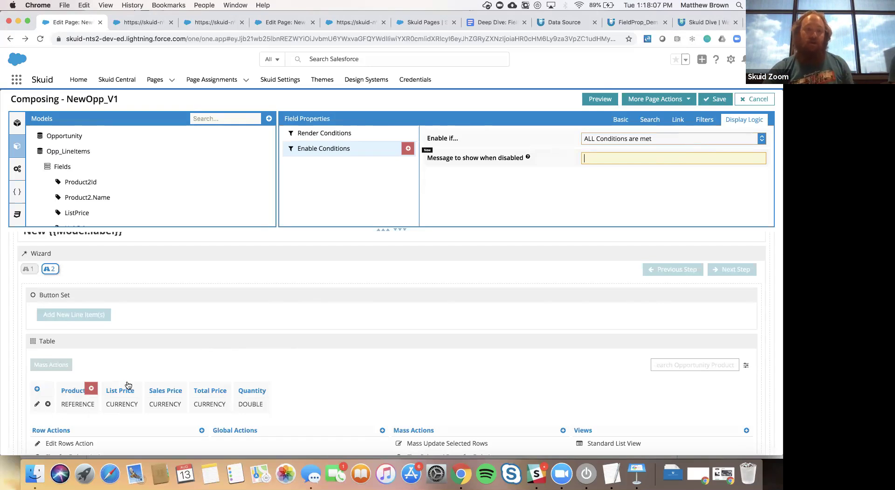
left_click(135, 359)
left_click(97, 398)
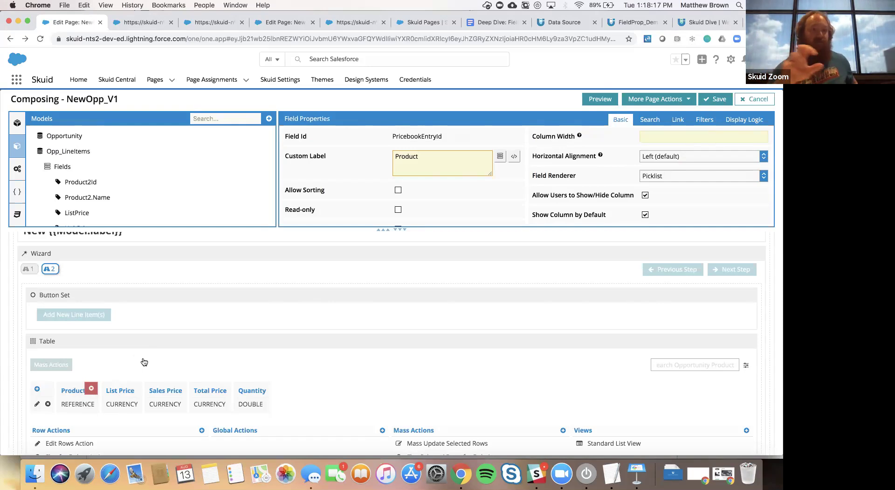
Step: Return to the wizard's first step and inspect the properties of the Close Date field and the Basics section
left_click(34, 273)
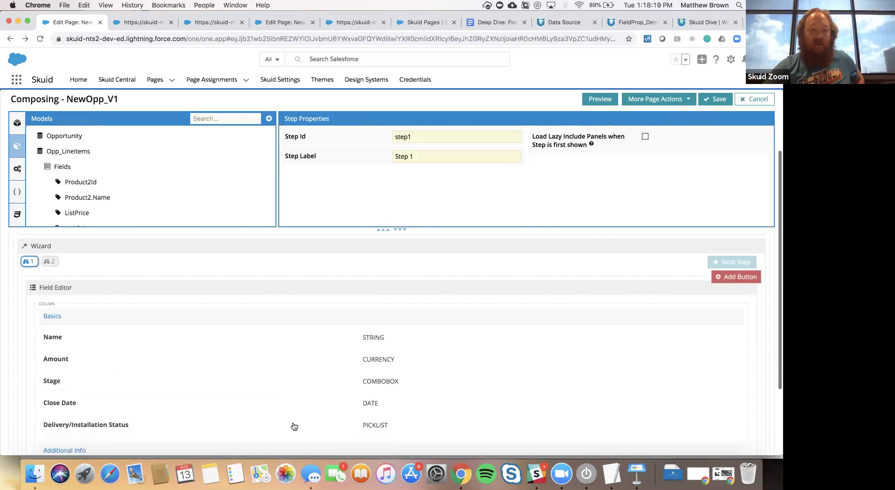
scroll(362, 358, "down", 3)
left_click(411, 338)
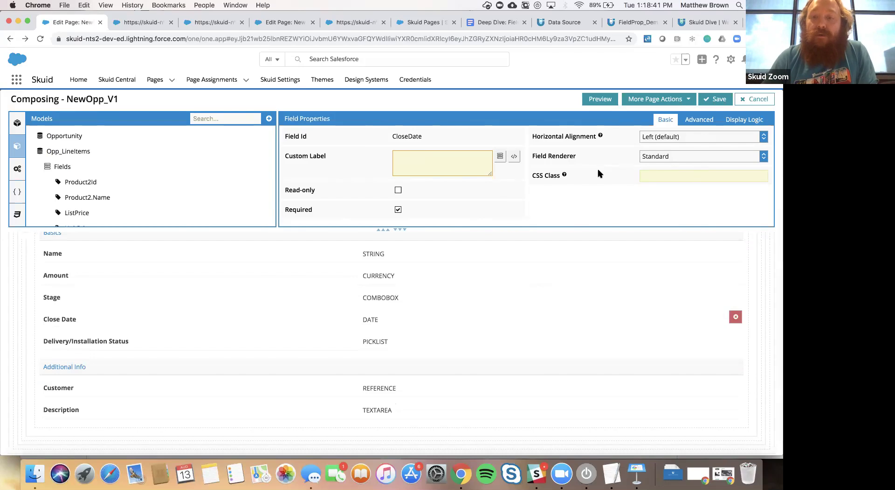
scroll(498, 330, "up", 1)
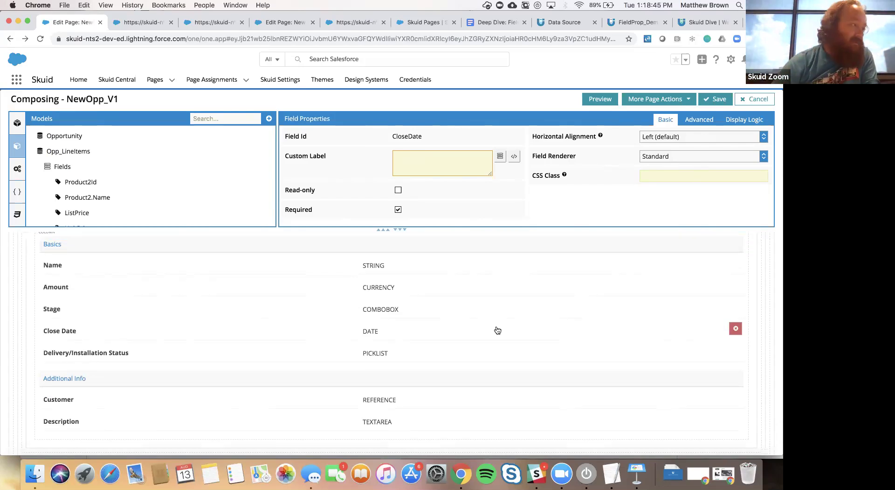
left_click(427, 243)
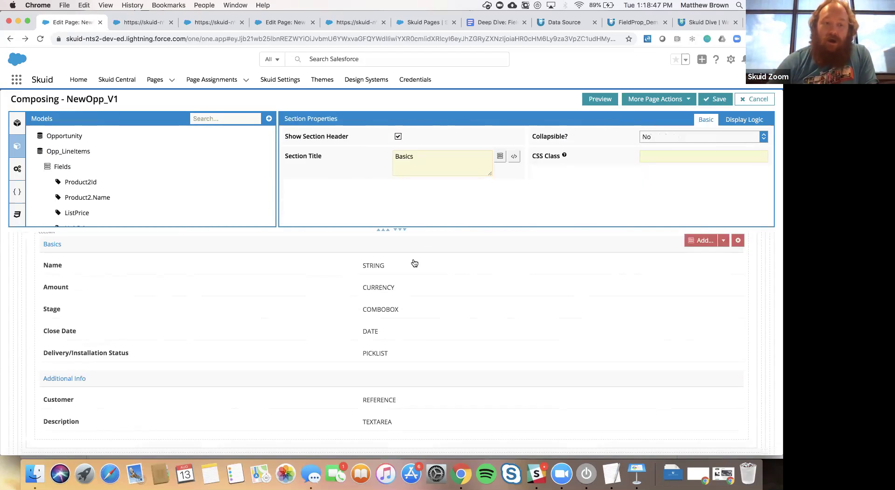
scroll(415, 262, "up", 5)
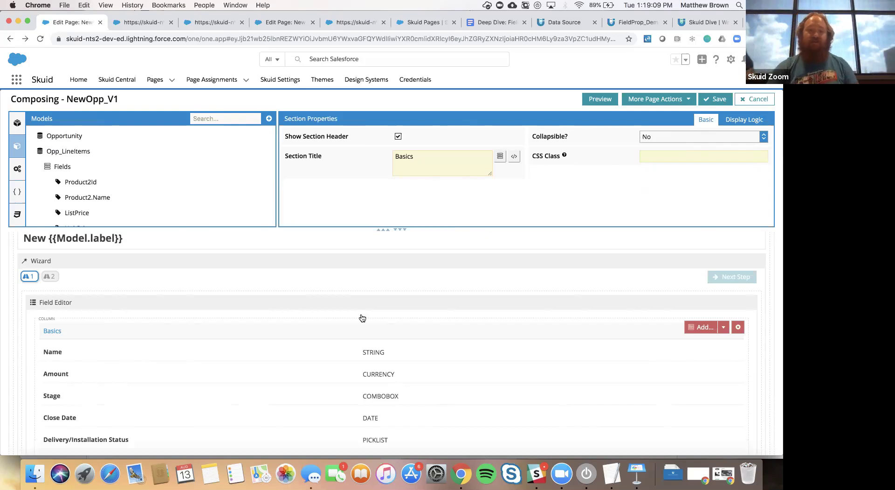
scroll(362, 318, "down", 2)
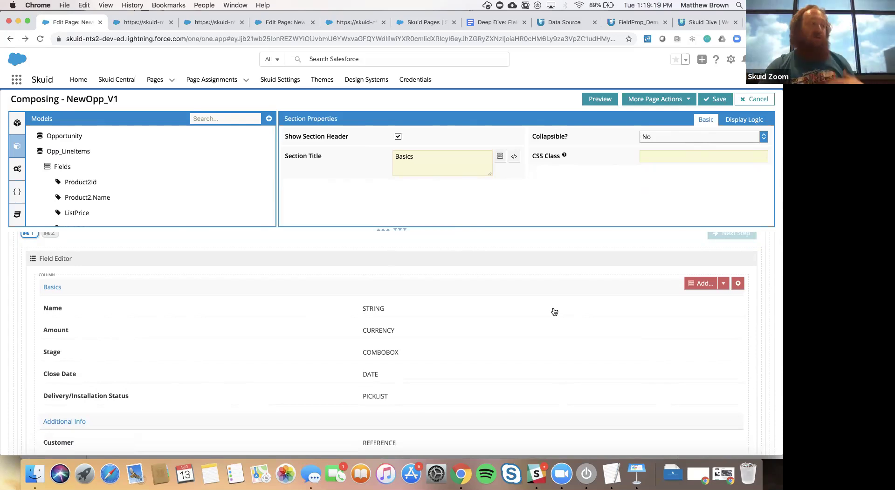
Step: Examine the Name field's basic properties, including Required, Max Characters to Display and Show Length Counter
left_click(555, 311)
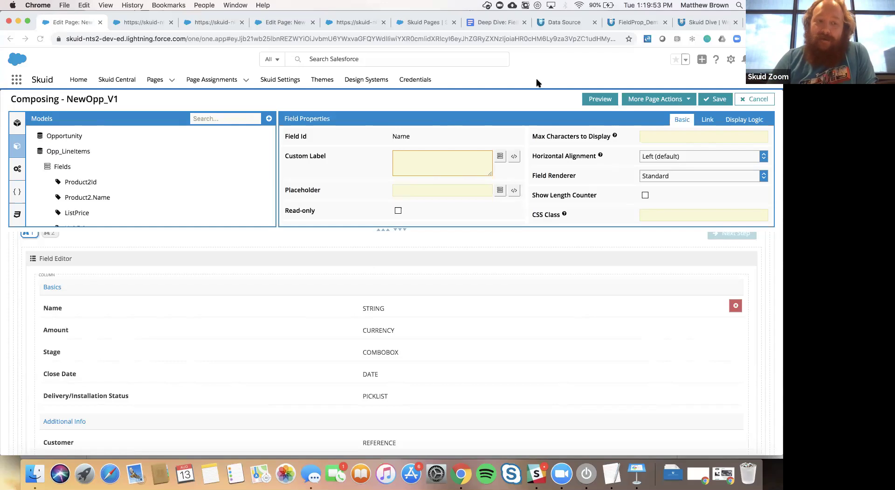
left_click(450, 314)
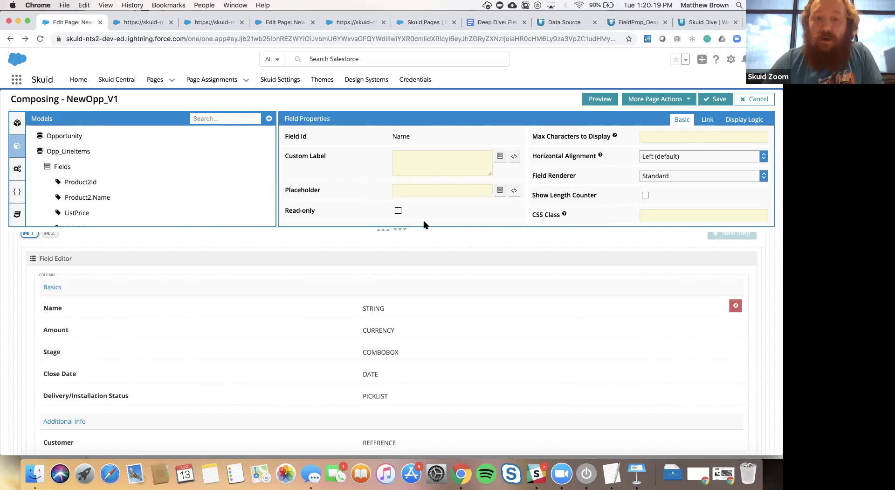
scroll(656, 189, "down", 2)
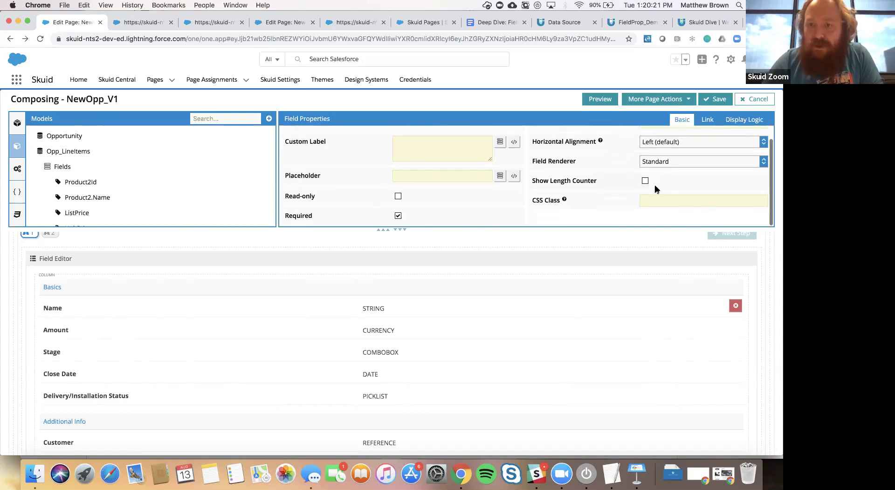
scroll(656, 188, "up", 1)
scroll(656, 189, "up", 1)
left_click(678, 138)
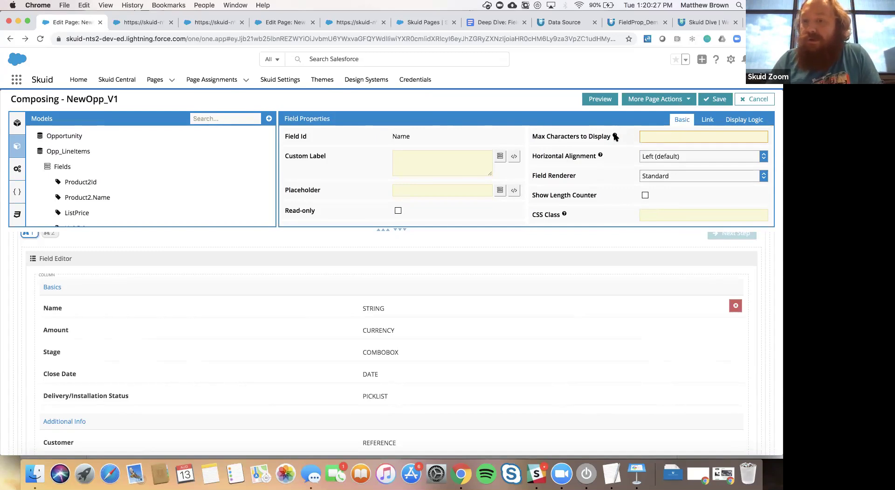
mouse_move(615, 136)
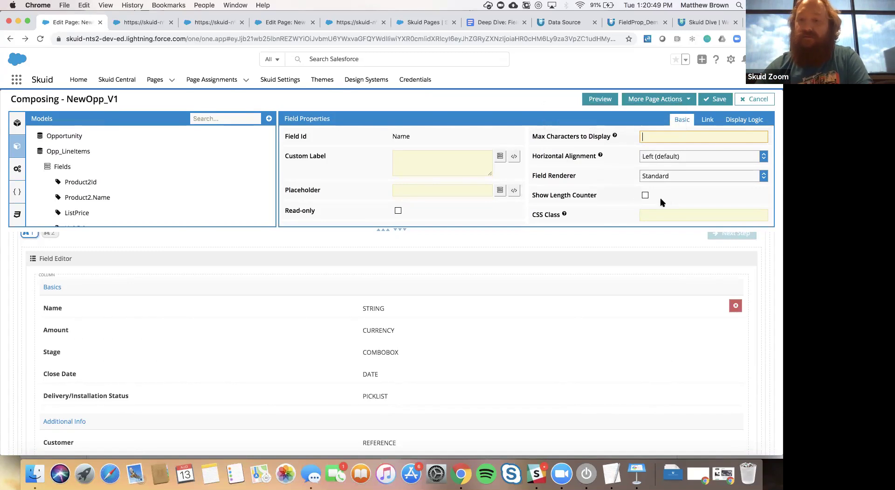
left_click(684, 195)
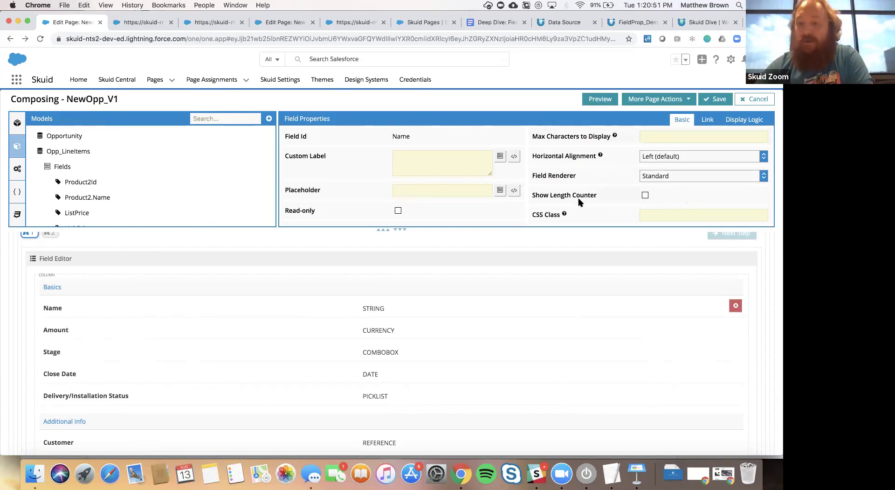
scroll(646, 195, "down", 1)
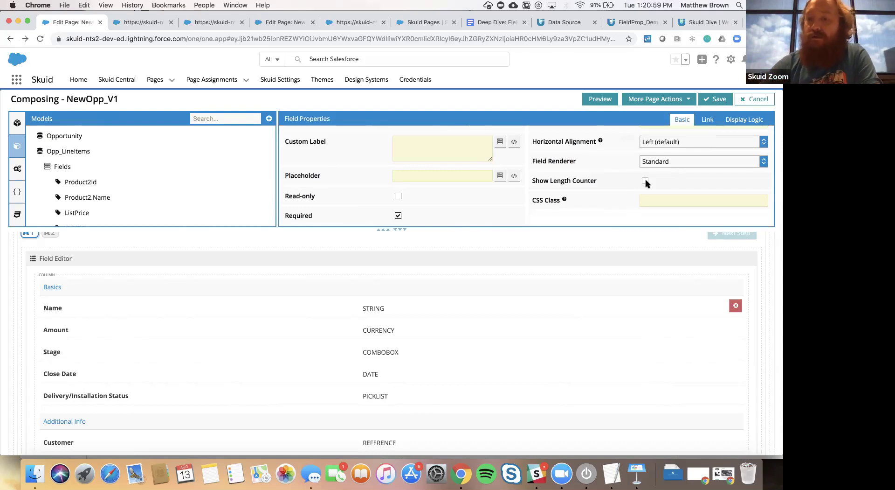
Step: Review the Field Renderer options available for the Name field, including Password and Custom (run a Snippet)
scroll(653, 183, "up", 1)
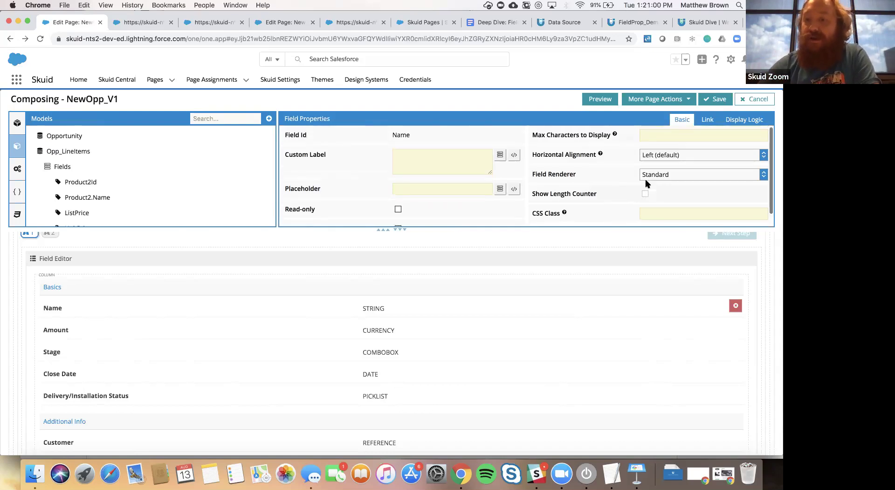
left_click(733, 176)
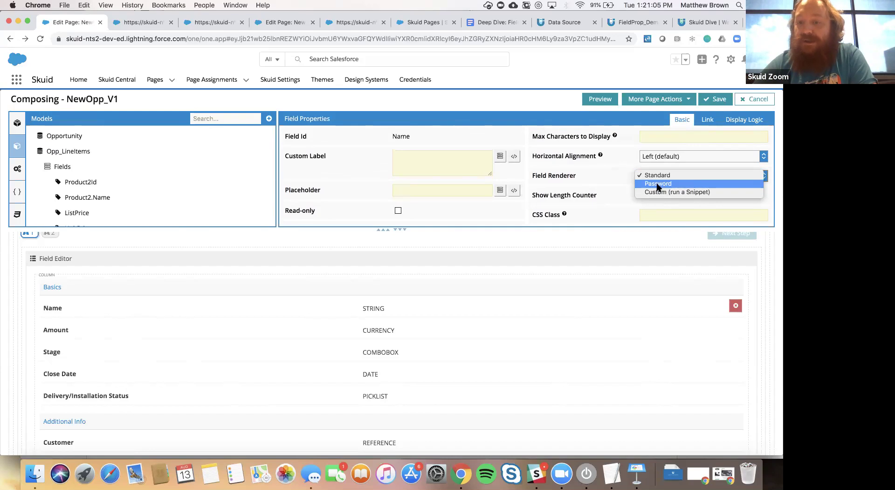
left_click(582, 176)
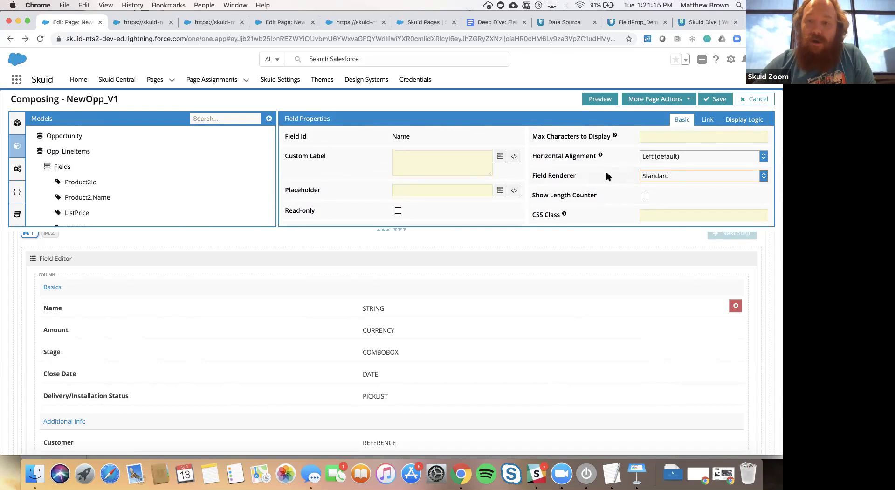
left_click(669, 176)
left_click(609, 176)
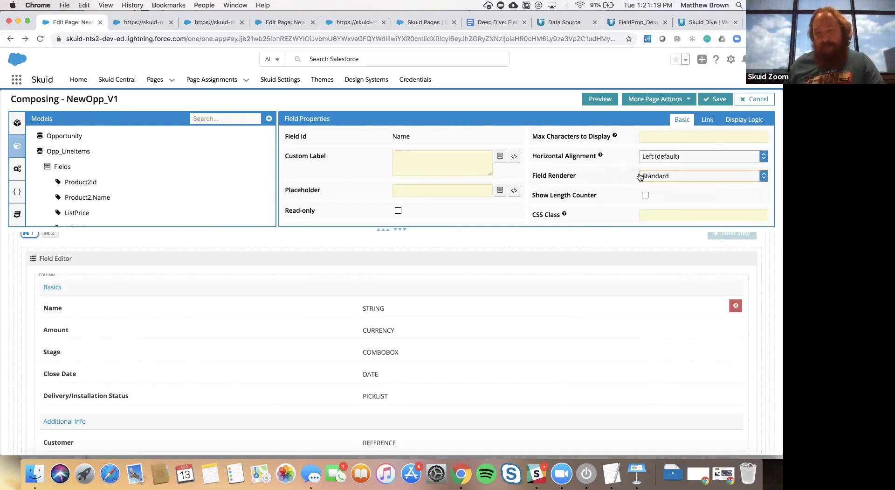
left_click(656, 175)
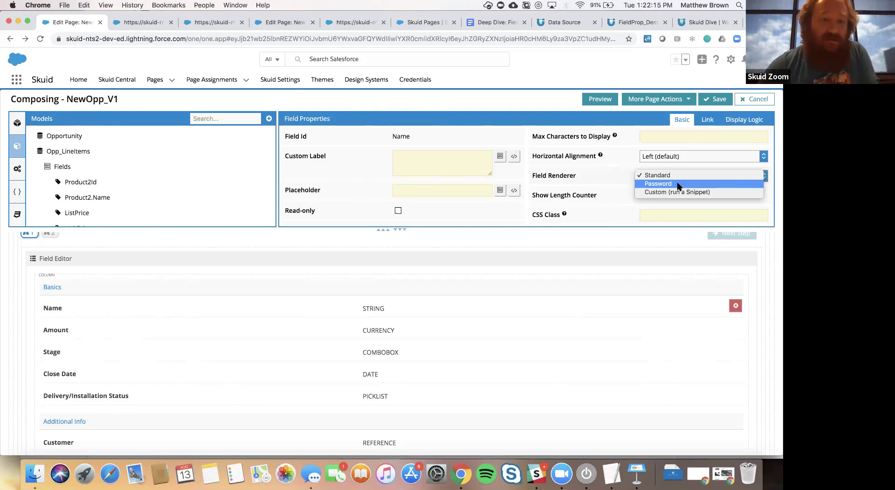
left_click(590, 138)
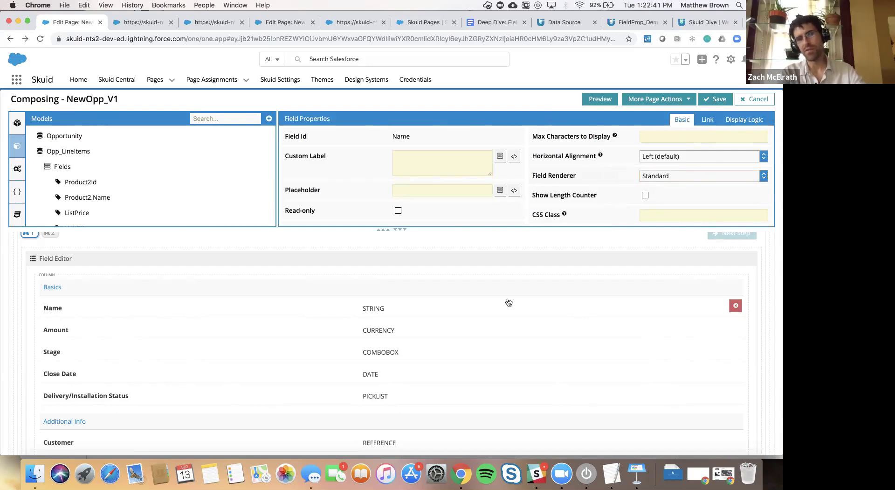
left_click(700, 176)
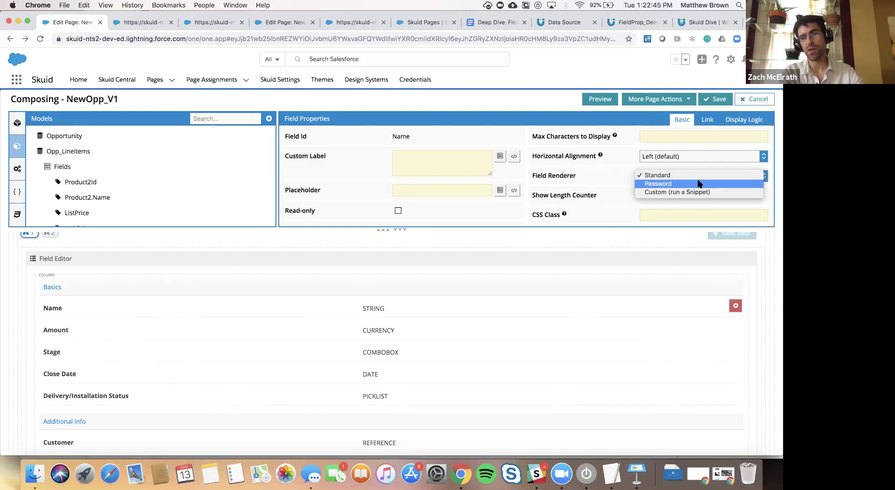
left_click(587, 171)
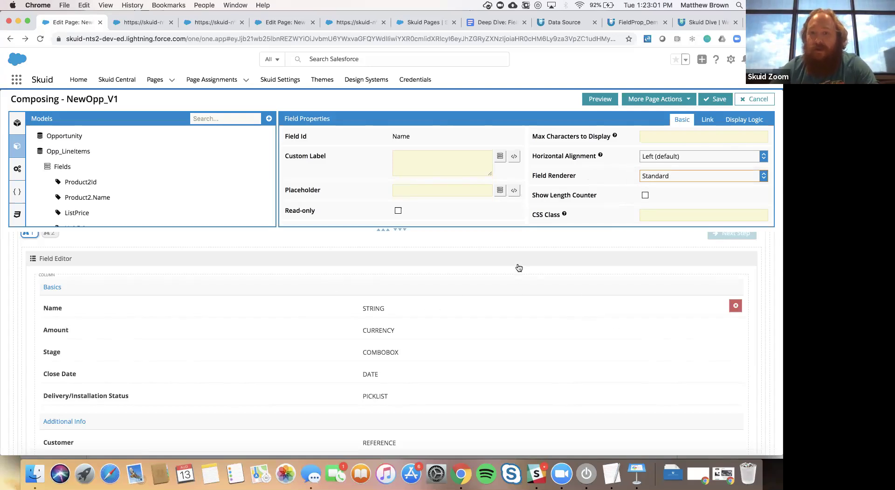
Step: Check the Name field's Field Id and review the Navigation Type choices in its link options
left_click_drag(390, 136, 438, 139)
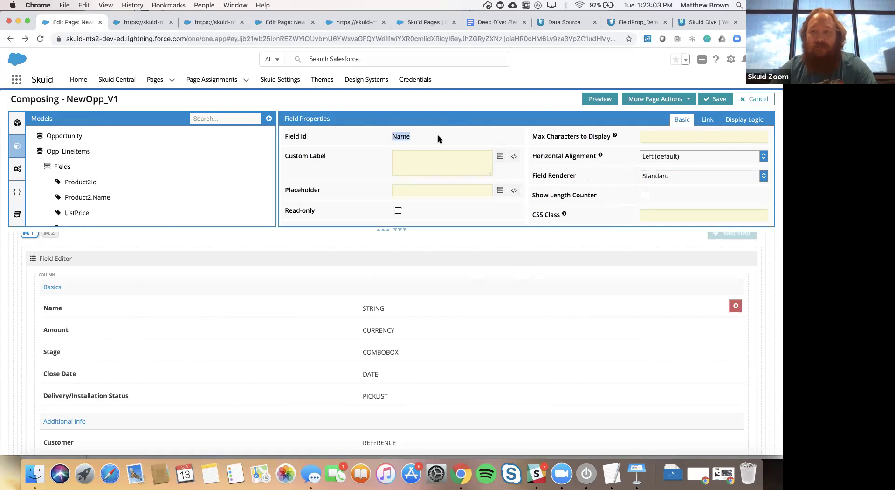
left_click(497, 131)
left_click(708, 119)
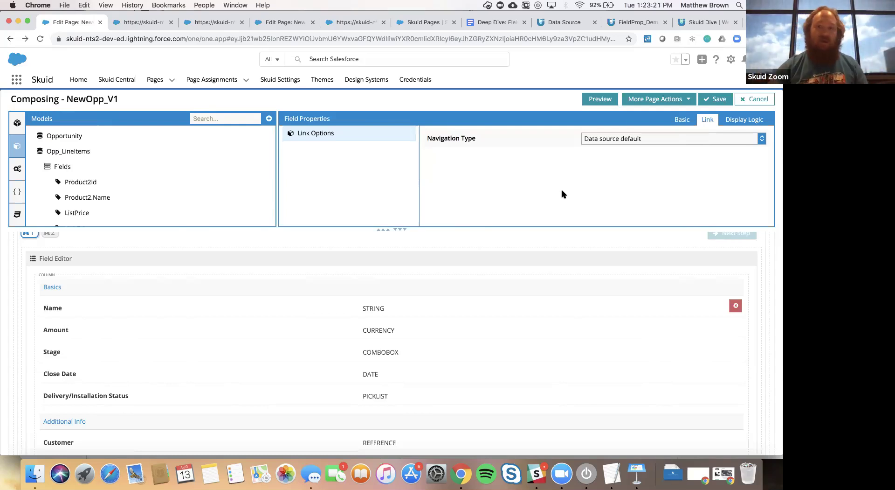
left_click(674, 140)
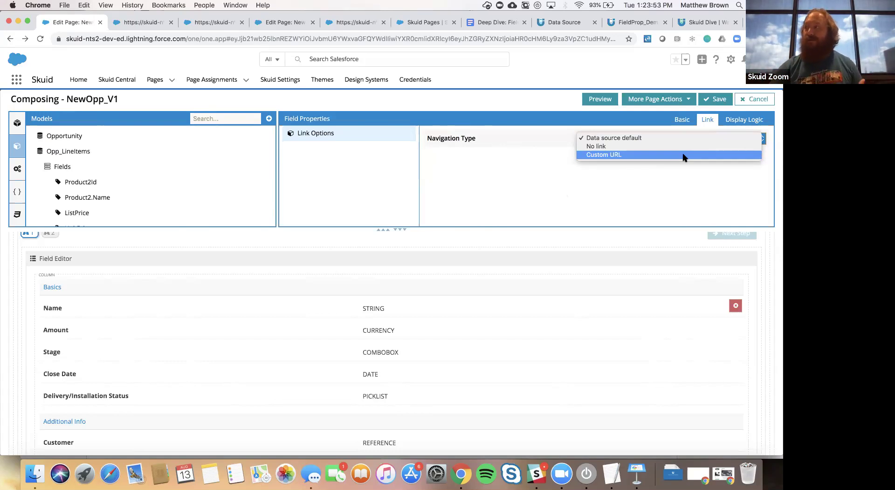
left_click(682, 196)
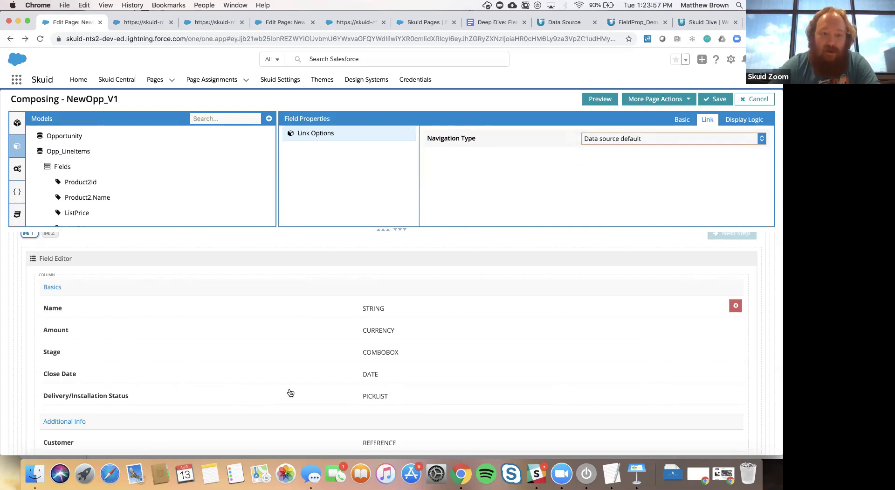
Step: Open the Description field's basic properties and examine Rows to Display and Show Length Counter
scroll(290, 393, "down", 1)
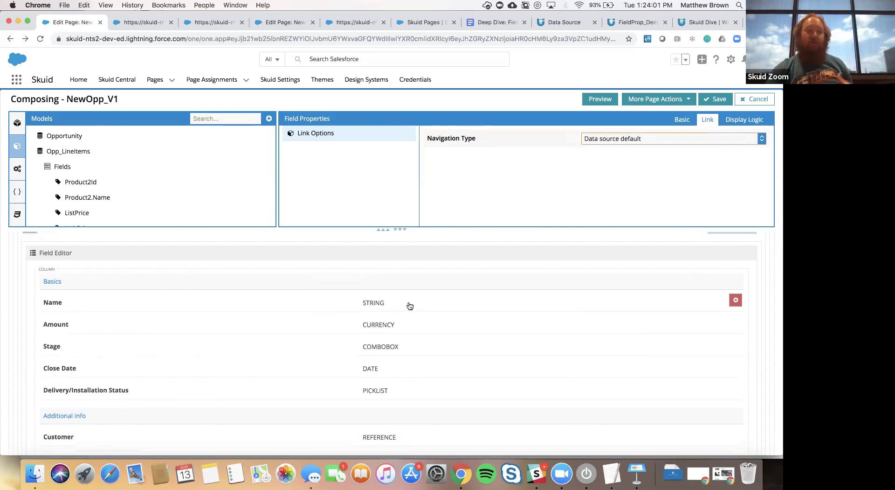
scroll(409, 306, "down", 3)
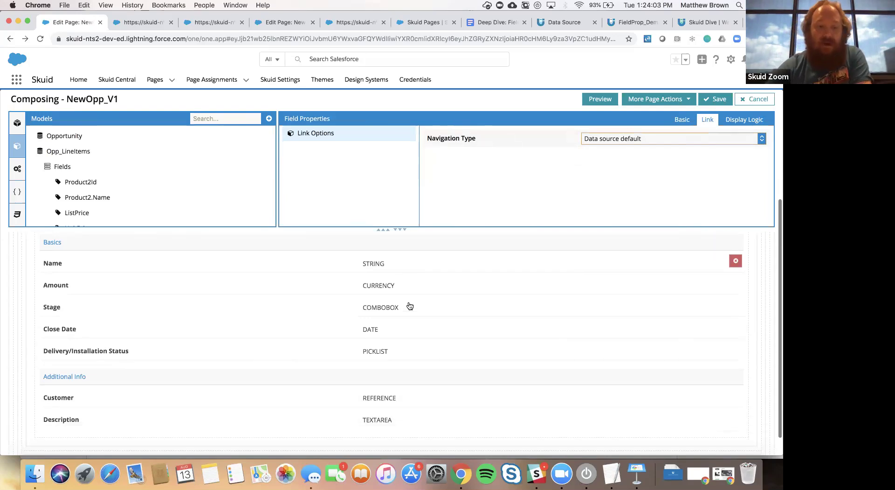
left_click(401, 400)
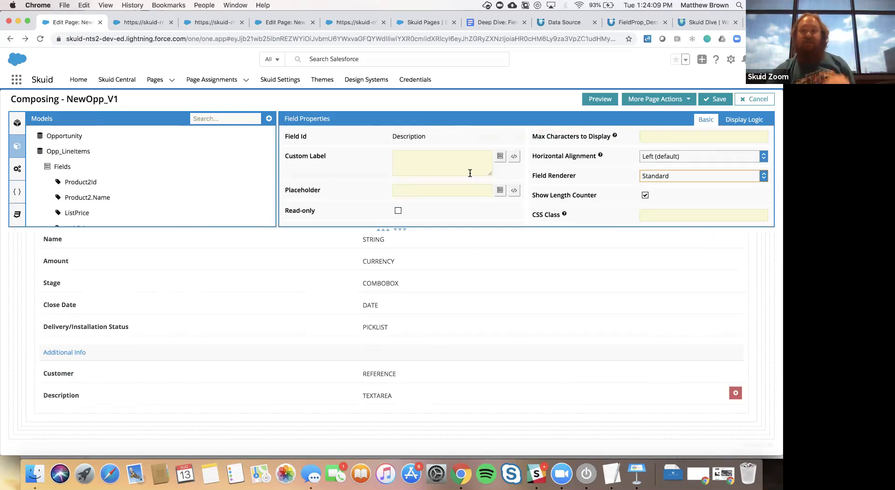
scroll(470, 173, "down", 1)
scroll(469, 172, "down", 1)
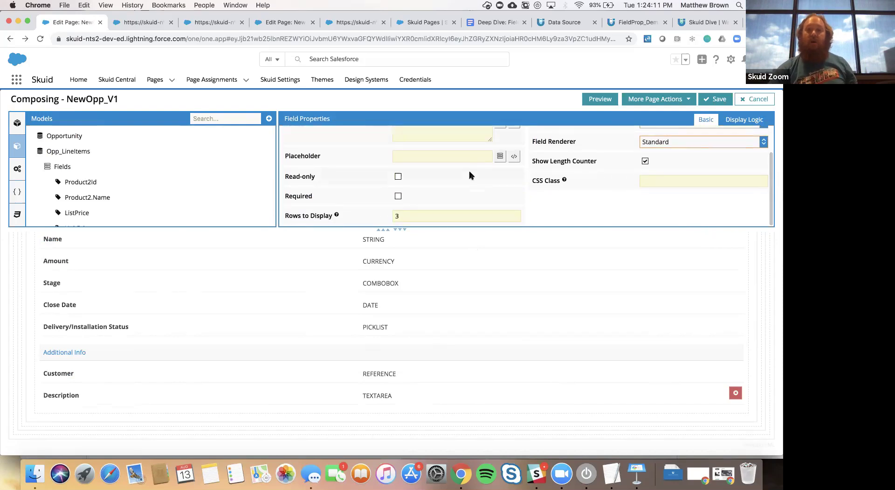
scroll(469, 172, "up", 2)
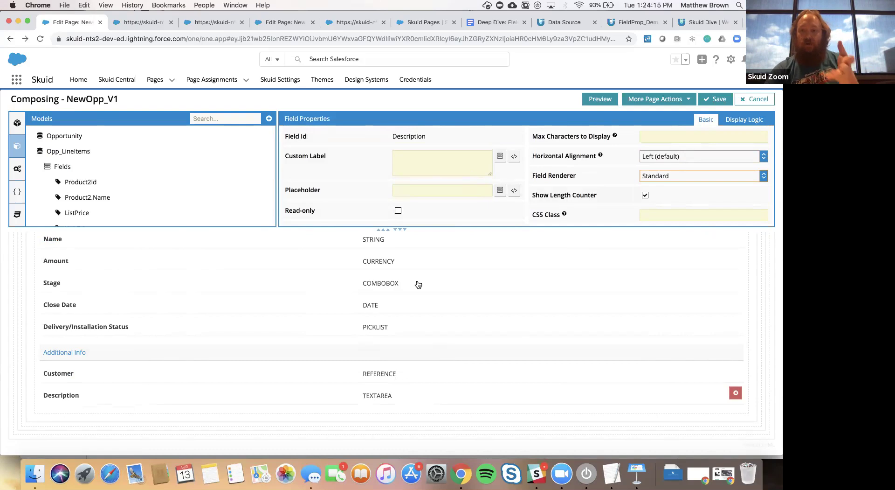
scroll(543, 153, "down", 2)
left_click(452, 216)
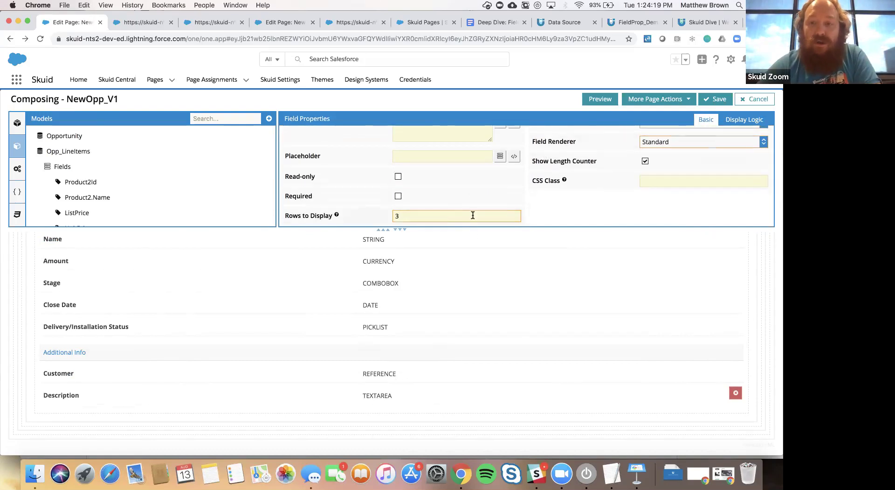
scroll(473, 215, "up", 2)
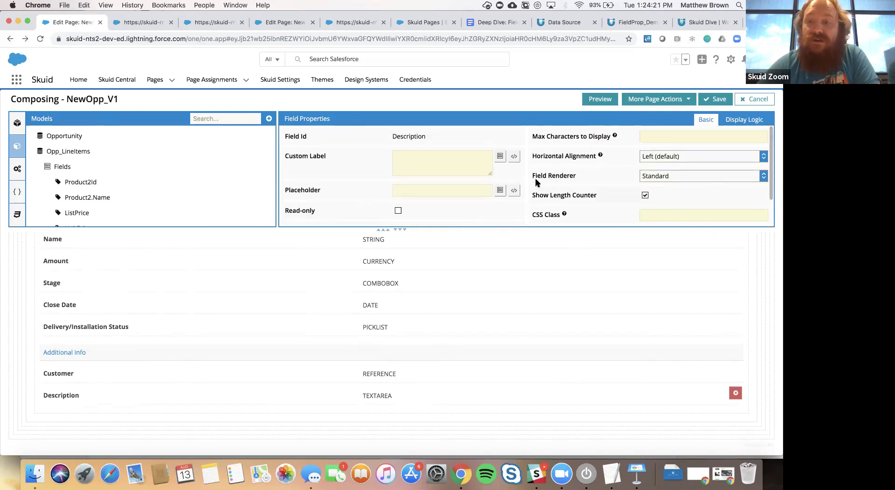
scroll(579, 145, "down", 2)
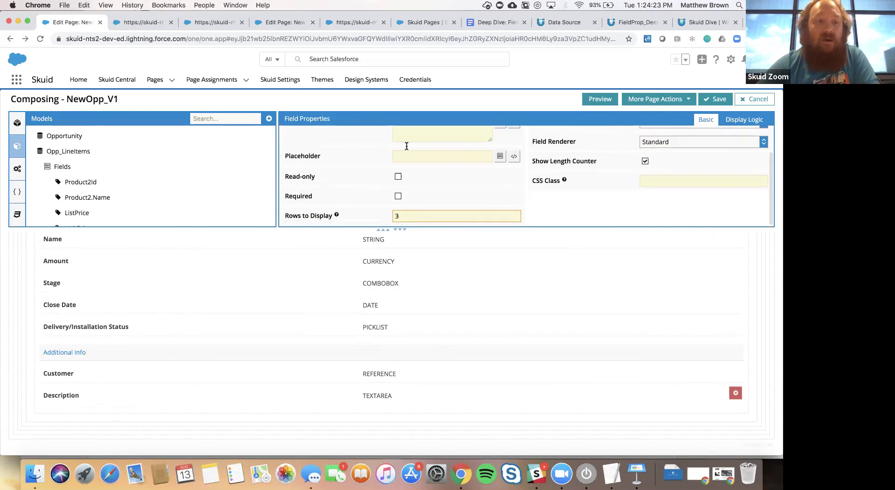
Step: Switch to the New Opportunity page preview, make the Description text box taller, and return to the composer
left_click(146, 22)
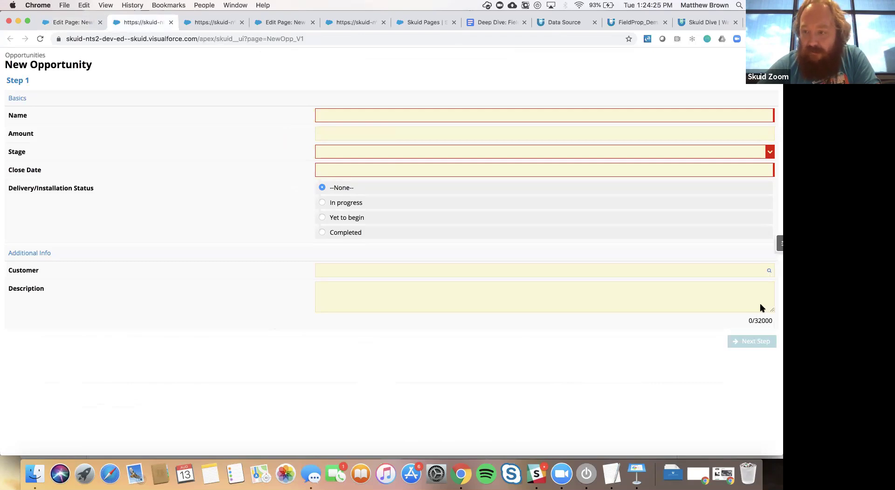
mouse_move(773, 310)
left_mouse_down()
mouse_move(726, 308)
mouse_move(632, 373)
mouse_move(712, 351)
mouse_move(765, 351)
mouse_move(602, 341)
mouse_move(771, 322)
left_mouse_up()
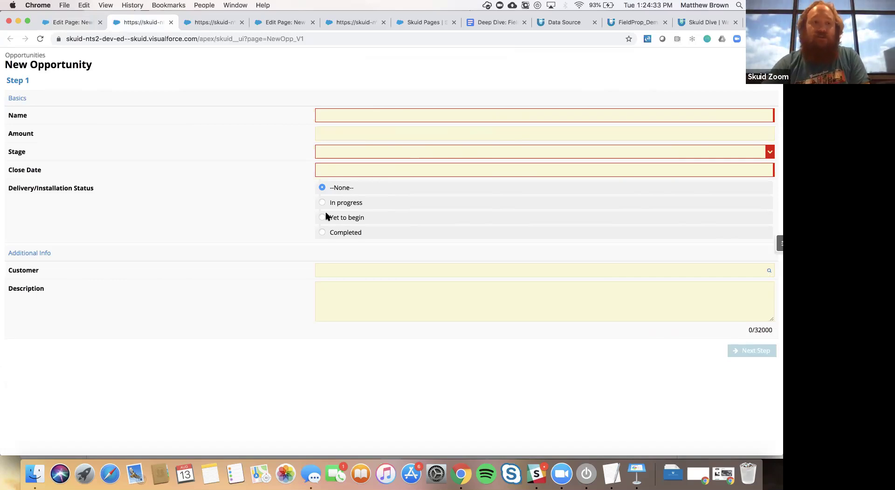
left_click(79, 22)
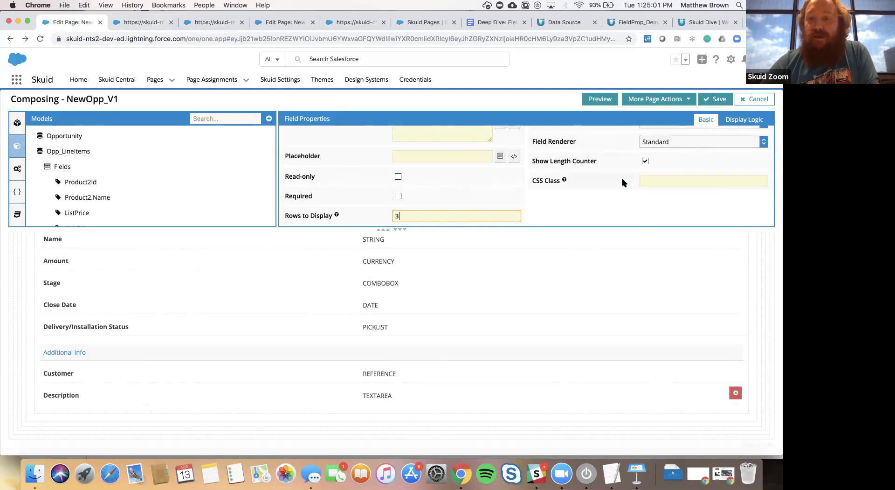
Step: Review the Description field's basic properties and its Field Renderer options, including Custom (run a Snippet)
scroll(639, 214, "up", 2)
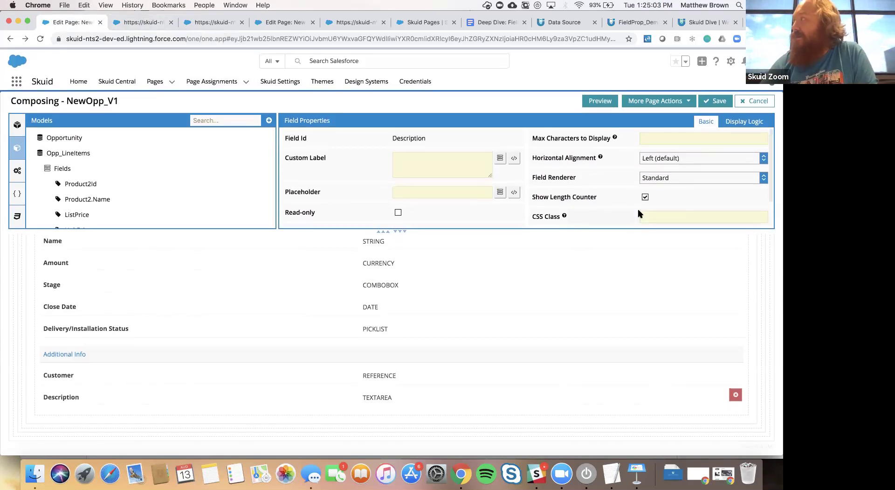
scroll(639, 214, "down", 2)
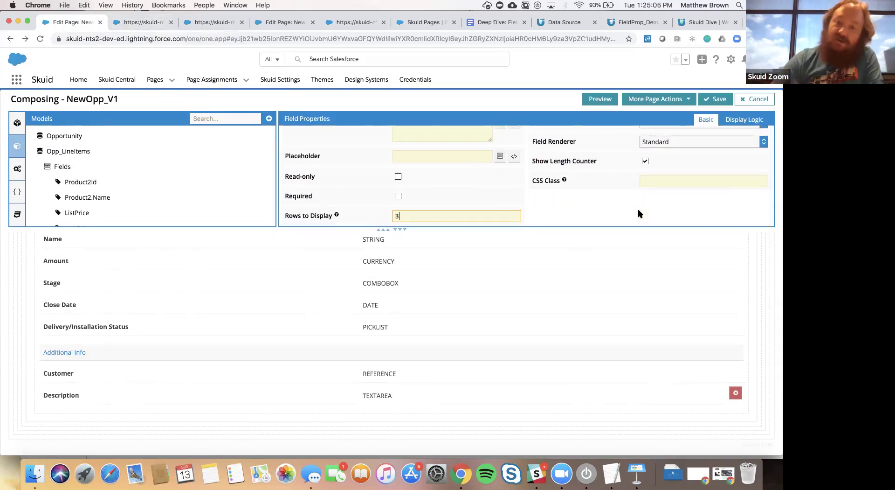
left_click(640, 216)
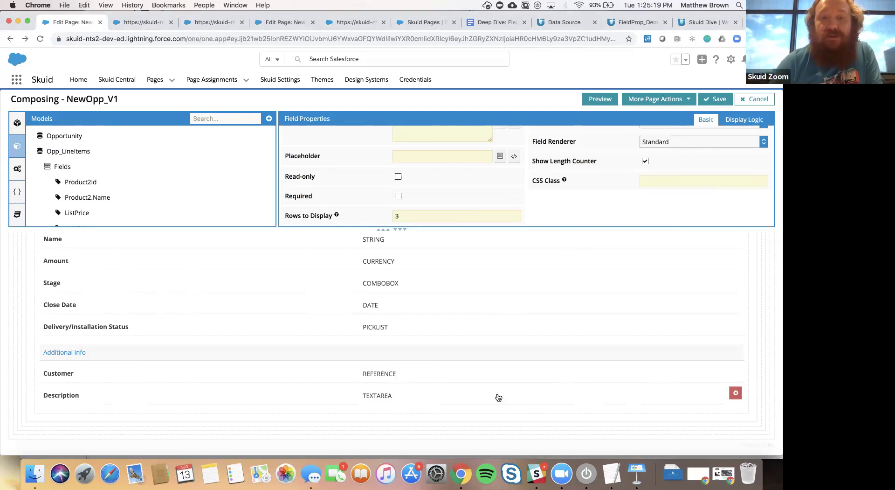
scroll(611, 162, "up", 2)
left_click(660, 176)
left_click(561, 111)
left_click(674, 175)
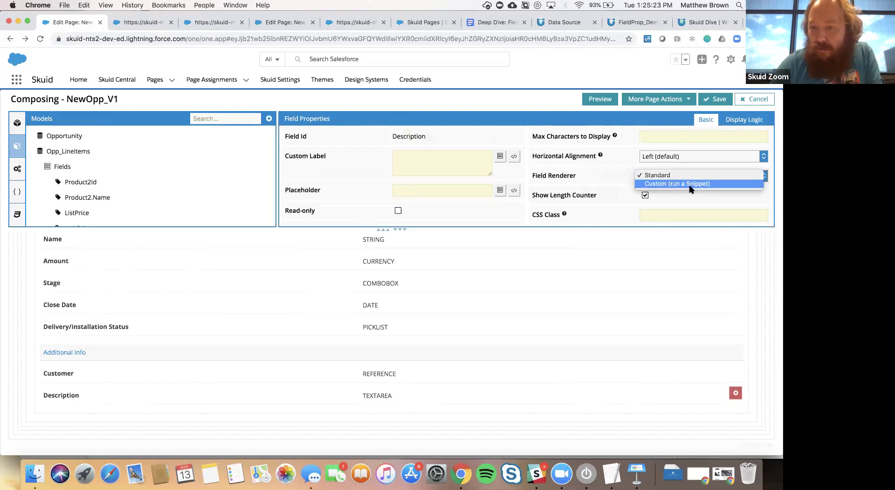
left_click(550, 126)
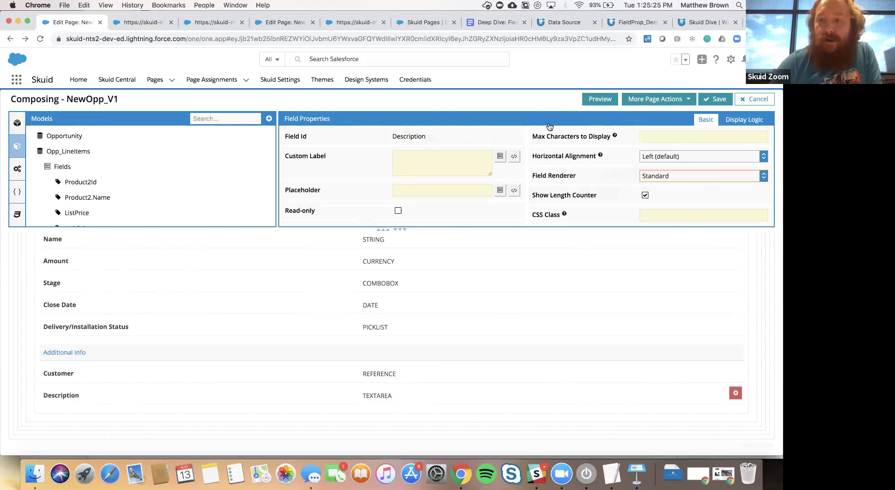
Step: Examine the Description field's Rows to Display setting and compare it with the text box in the page preview
scroll(545, 192, "down", 2)
left_click(403, 215)
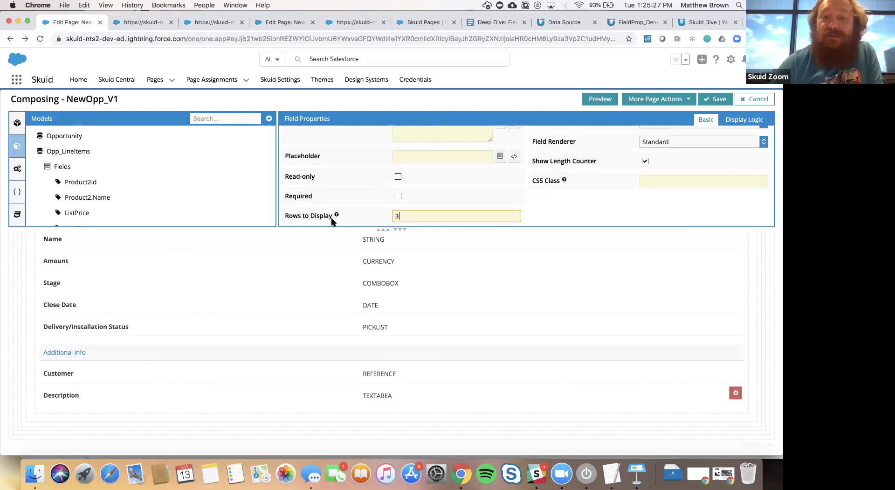
mouse_move(336, 217)
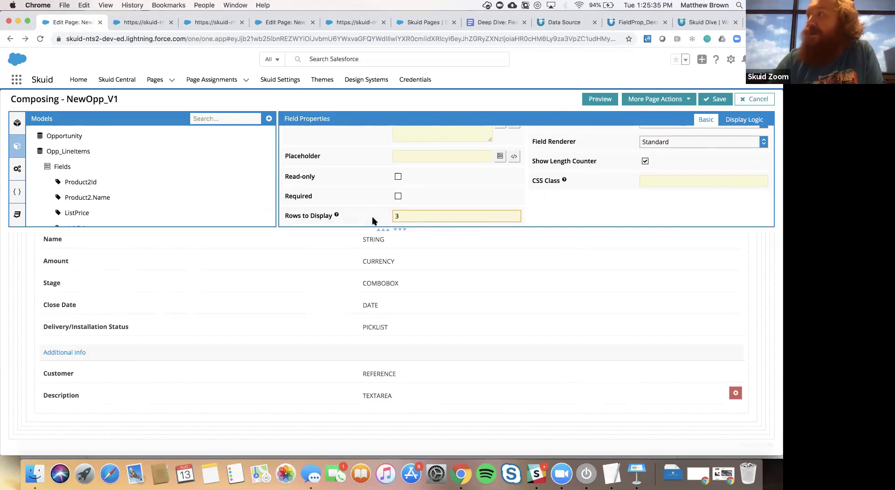
left_click(139, 22)
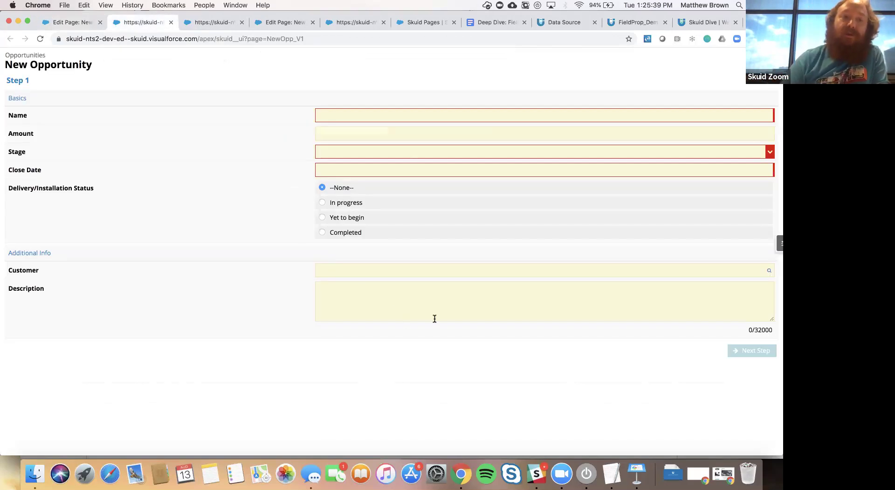
left_click(71, 25)
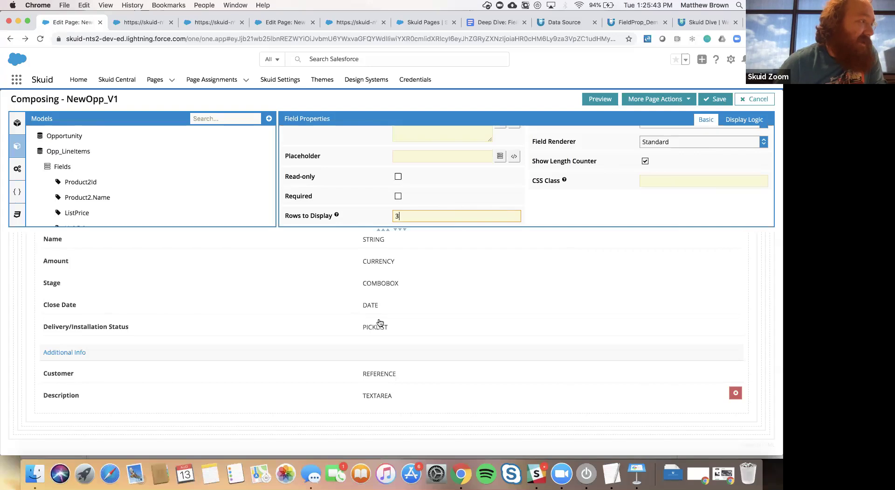
Step: Inspect the Amount field's basic properties, including # of Decimal Places, Horizontal Alignment and Field Renderer
left_click(451, 281)
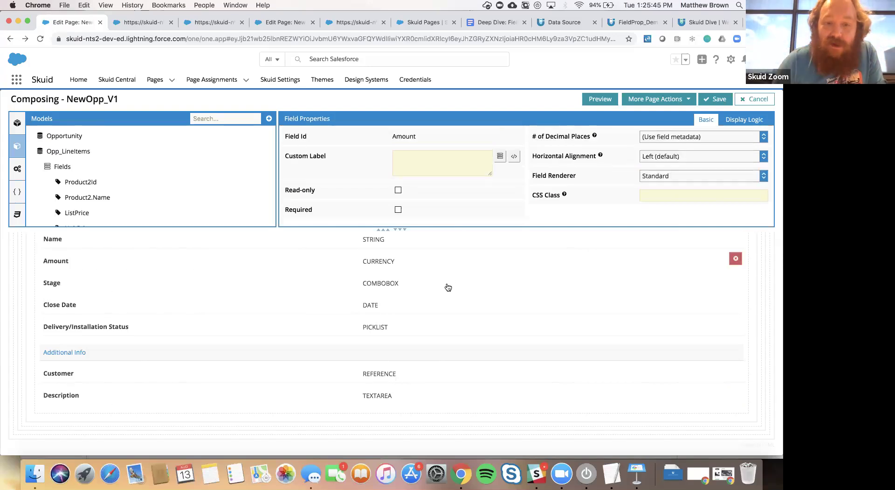
left_click(494, 260)
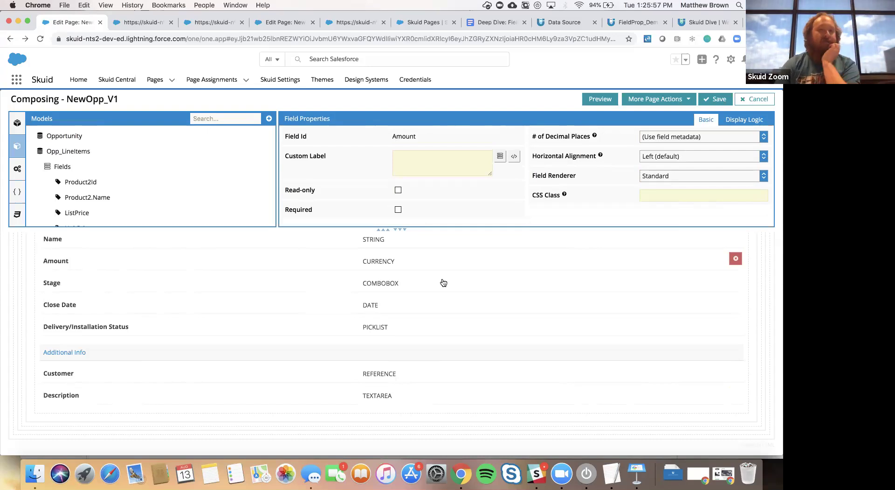
scroll(443, 275, "up", 1)
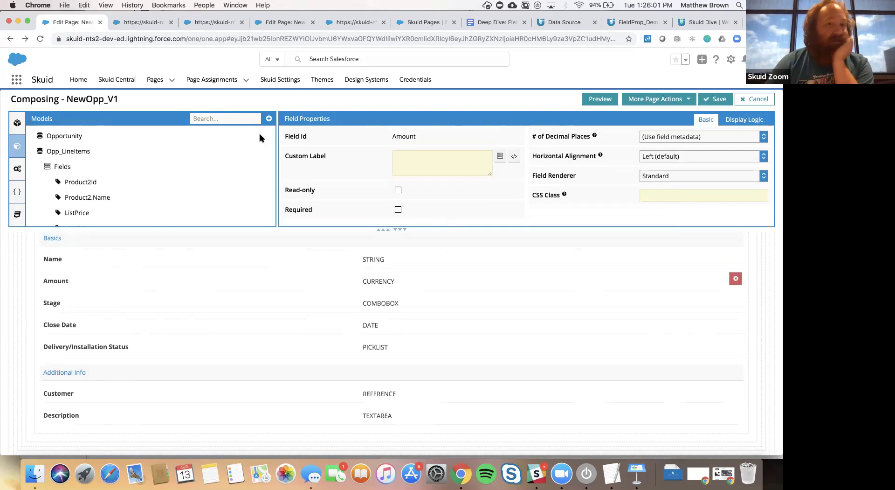
Step: Switch to the NewOpp_V2 page composer, show its models and bring the beginning of the New Opportunity form into view
left_click(214, 23)
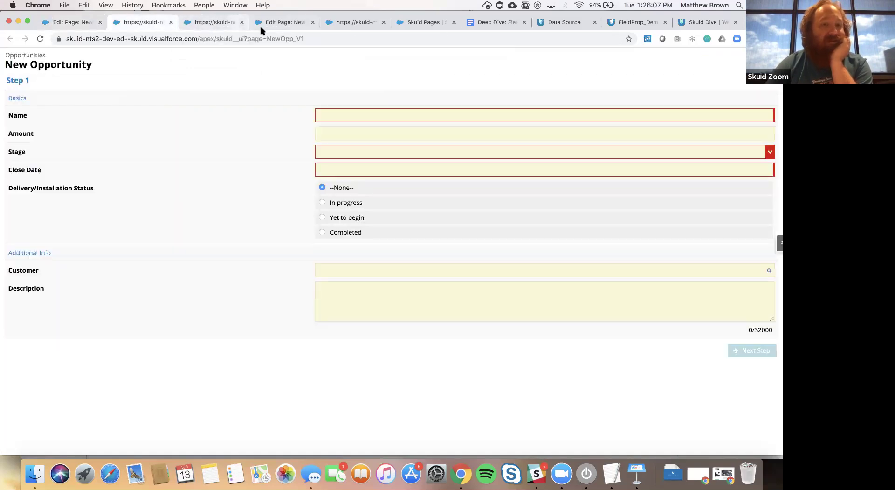
left_click(261, 25)
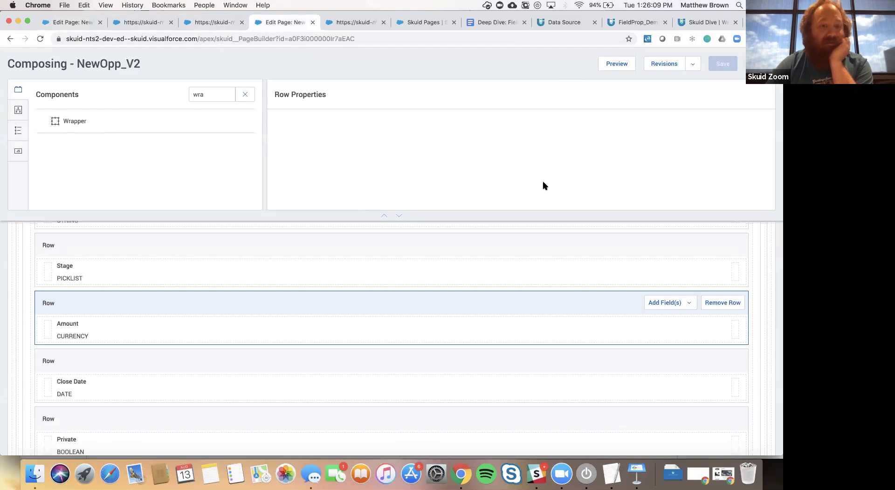
left_click(19, 111)
scroll(270, 304, "up", 3)
scroll(270, 304, "up", 3)
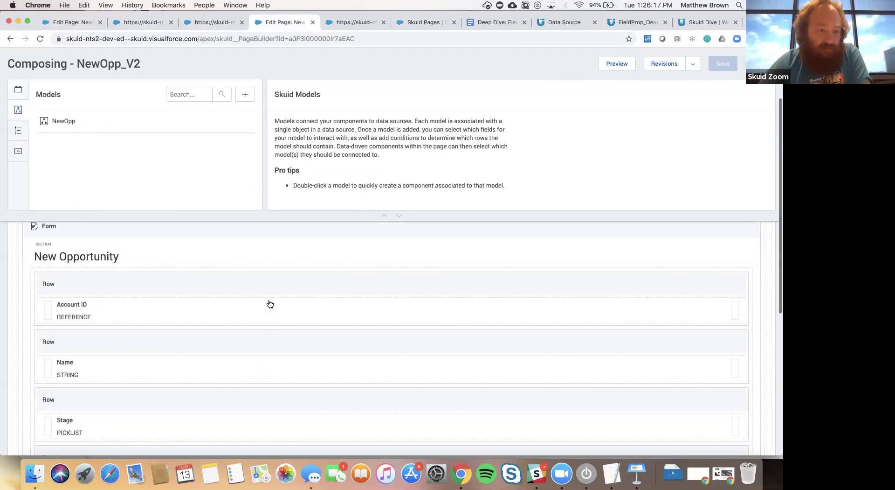
Step: Inspect the Name field's basic properties, including the Show Inline Help options and their explanation
left_click(319, 382)
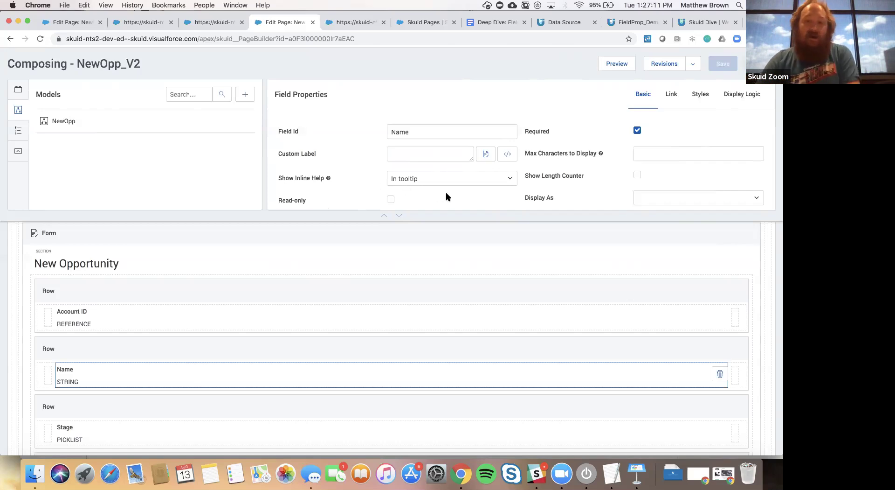
left_click(508, 181)
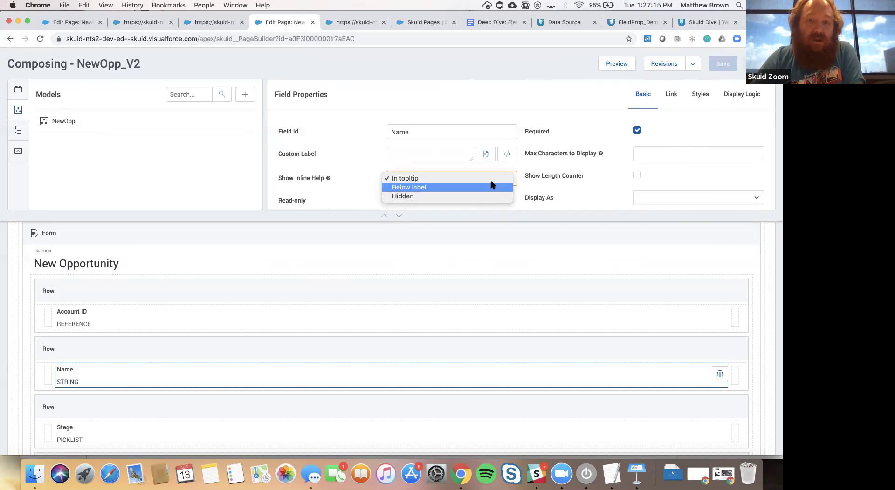
left_click(322, 181)
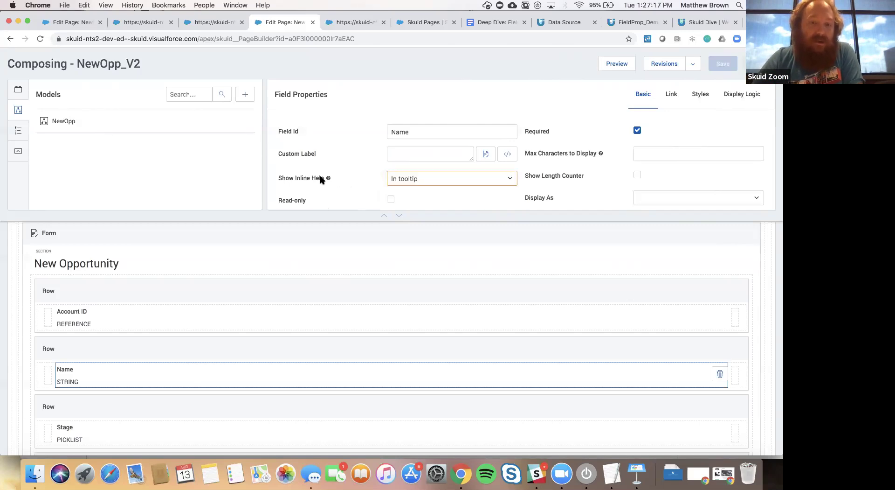
mouse_move(329, 180)
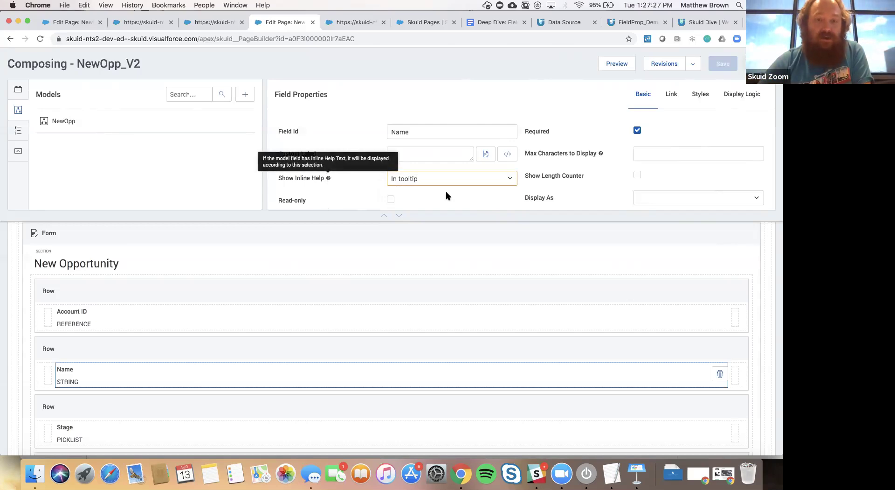
Step: Check the Show Inline Help options of the Account ID field and review the Amount field's basic properties
left_click(233, 318)
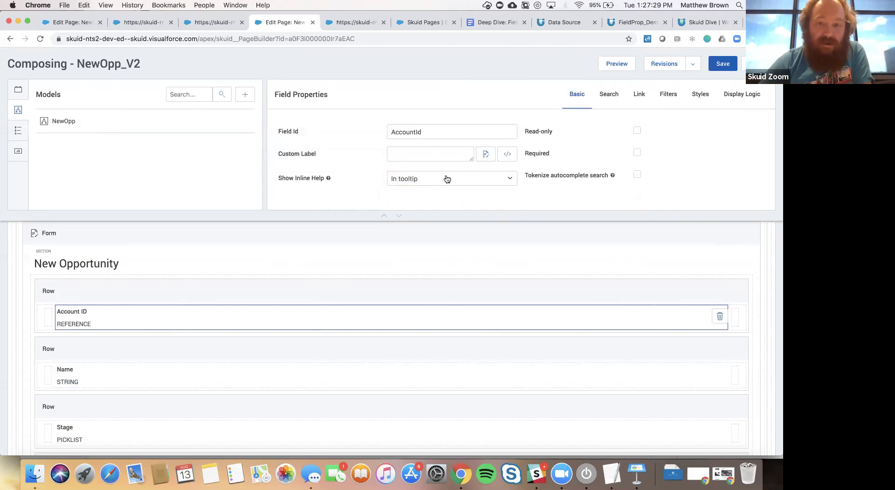
left_click(443, 180)
left_click(331, 140)
scroll(306, 258, "down", 5)
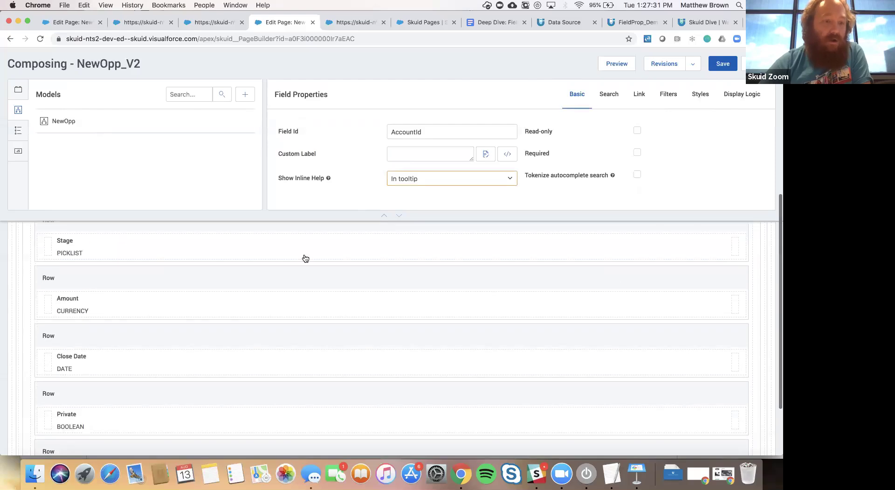
left_click(316, 295)
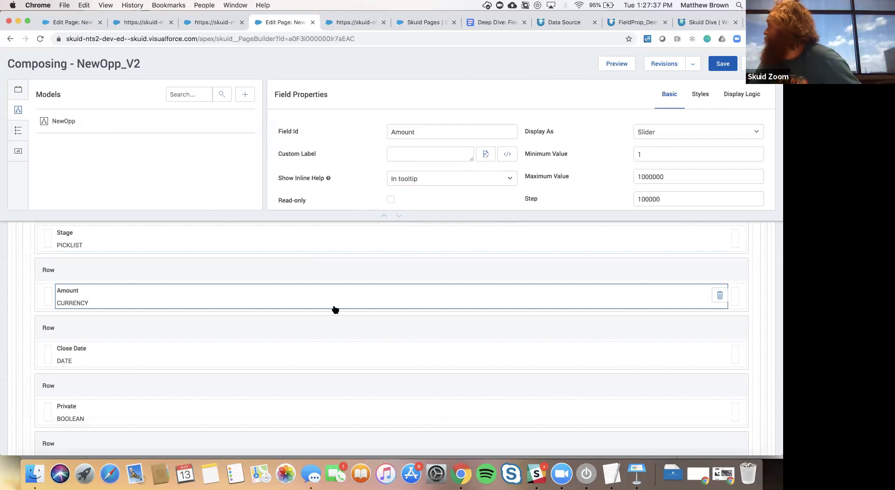
scroll(447, 166, "down", 2)
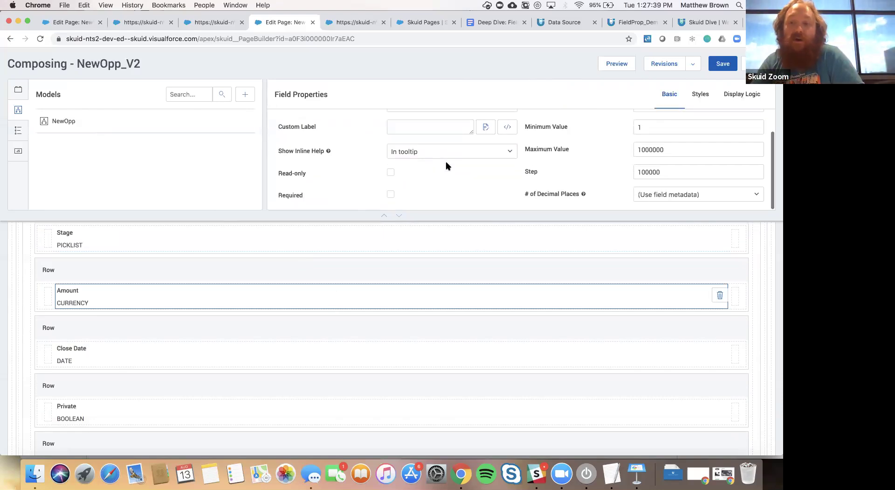
scroll(446, 166, "up", 2)
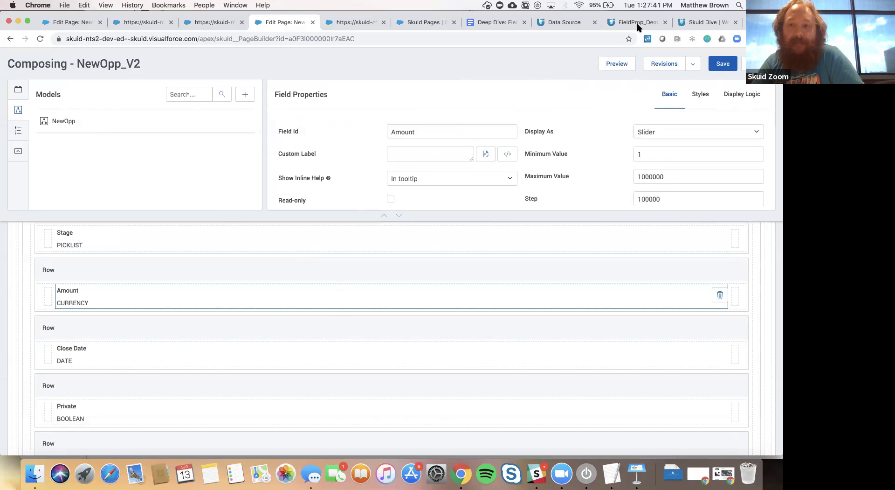
Step: Expand the NewOpp model's fields and inspect the properties of its Name and Amount fields
left_click(103, 125)
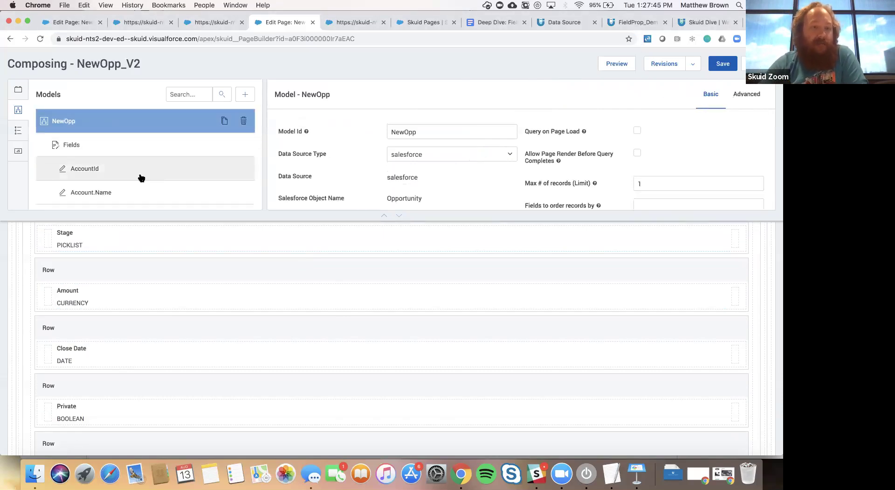
scroll(141, 178, "down", 3)
left_click(150, 159)
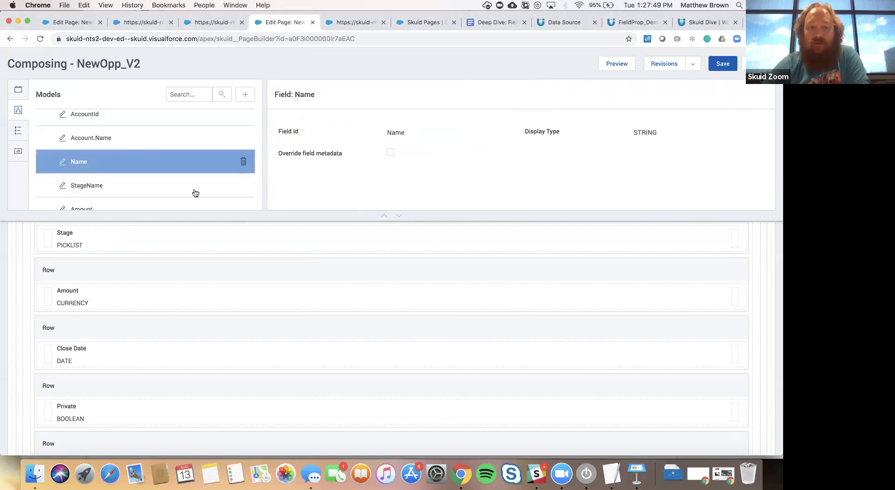
scroll(196, 192, "down", 2)
left_click(184, 180)
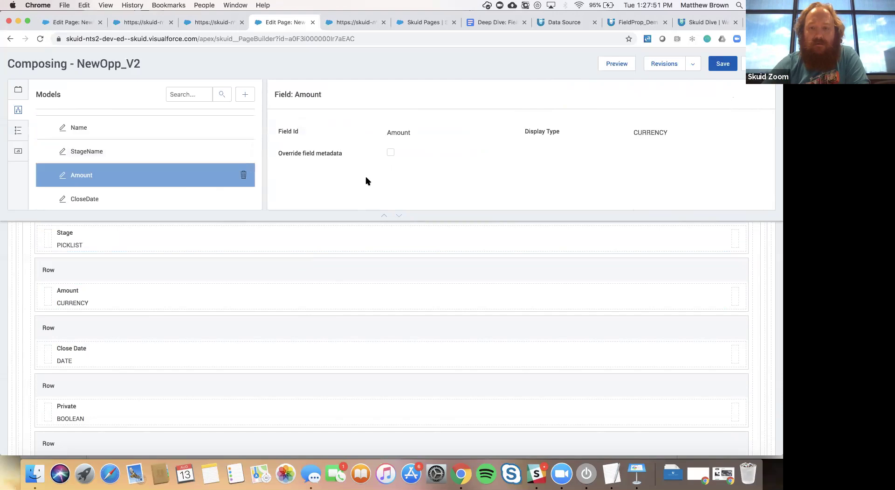
Step: Enable Override field metadata on the model's Amount field to examine Inline Help Text, and disable the override again
left_click(390, 152)
scroll(535, 153, "down", 1)
scroll(467, 186, "up", 2)
left_click(462, 197)
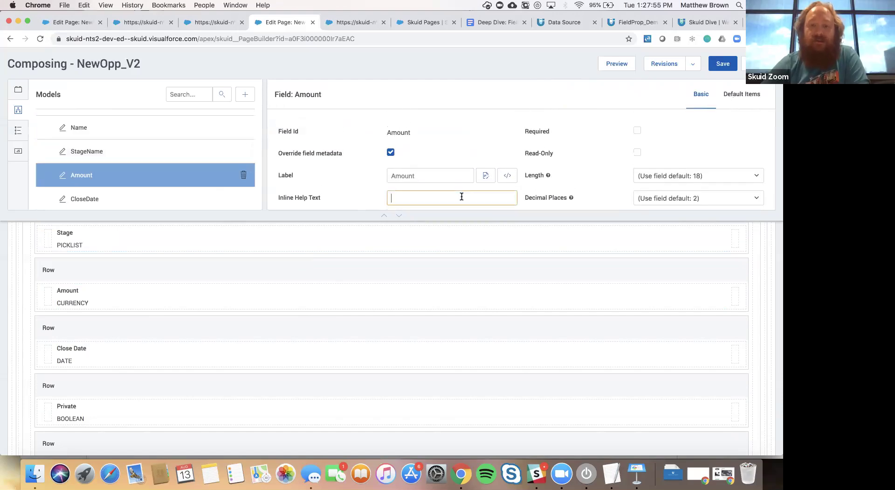
left_click(391, 152)
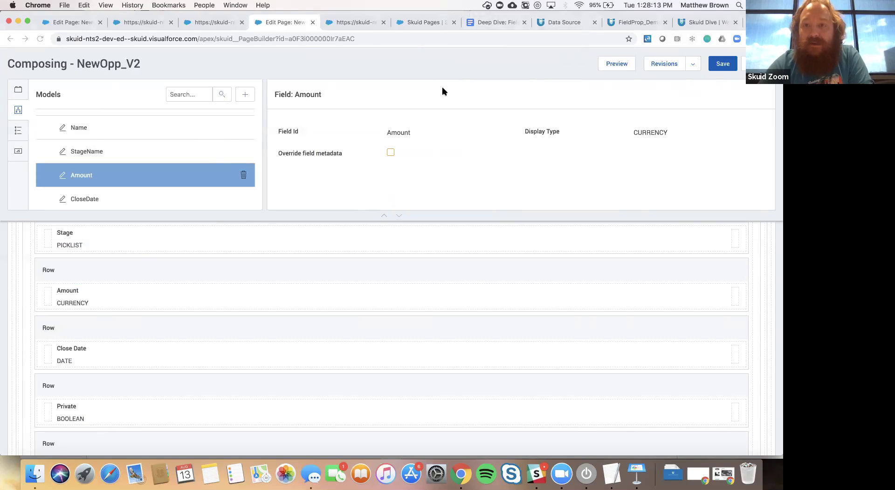
Step: Switch to the Skuid Dive Design System Studio webinar page and show its full web address
left_click(701, 22)
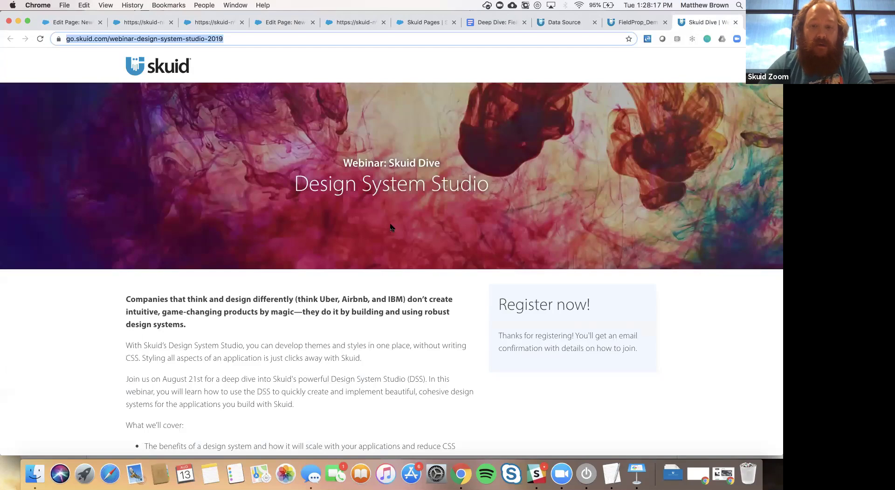
left_click(389, 239)
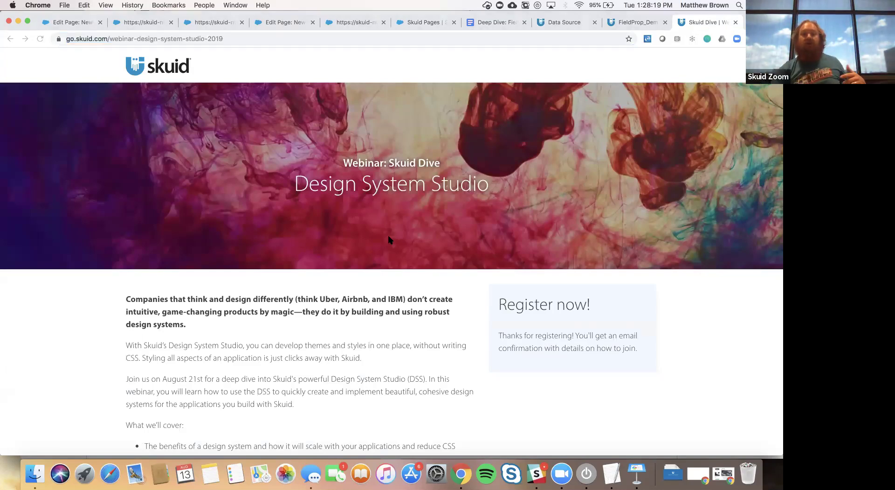
left_click(268, 38)
left_click(216, 37)
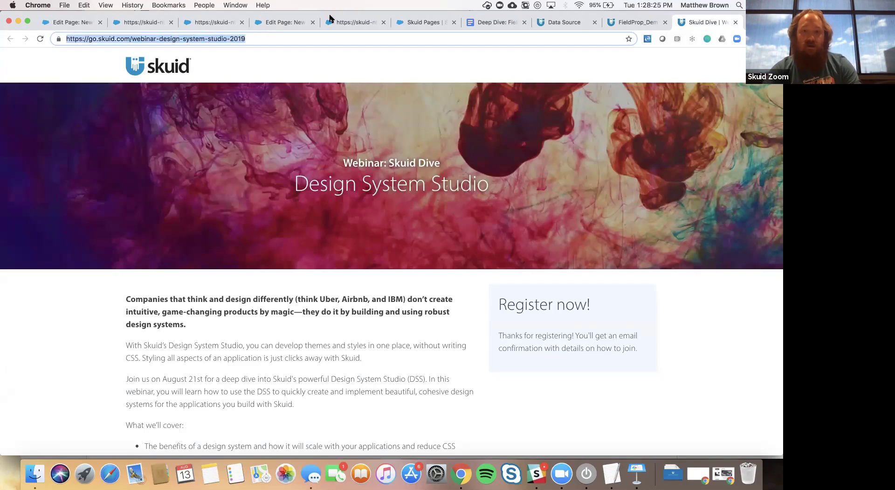
left_click(498, 60)
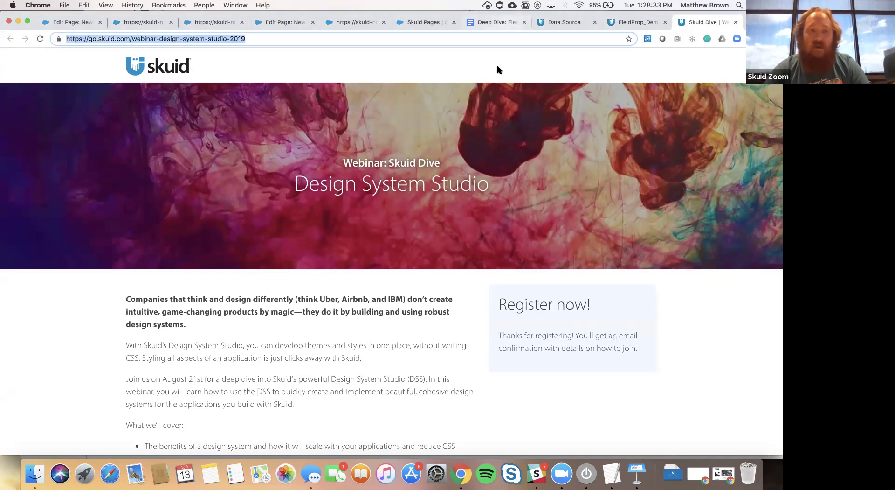
Step: Return to the NewOpp_V1 composer and review the Close Date properties and the Amount field's # of Decimal Places options
left_click(82, 24)
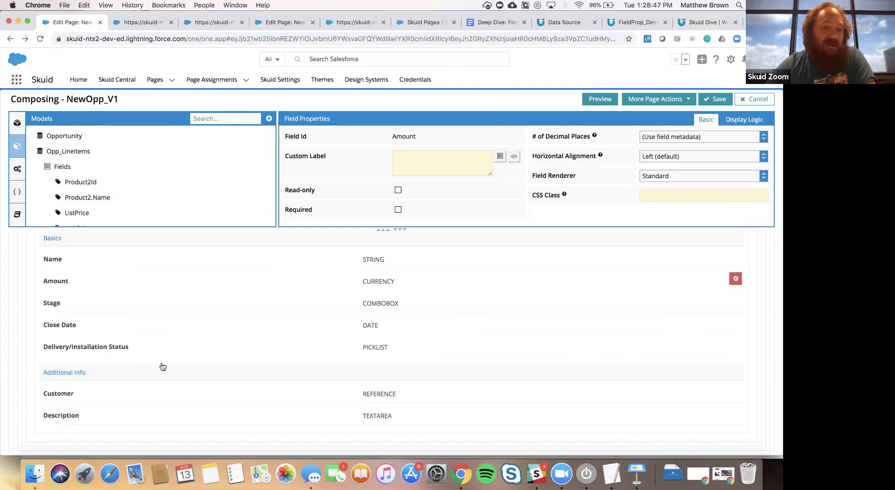
scroll(163, 367, "up", 5)
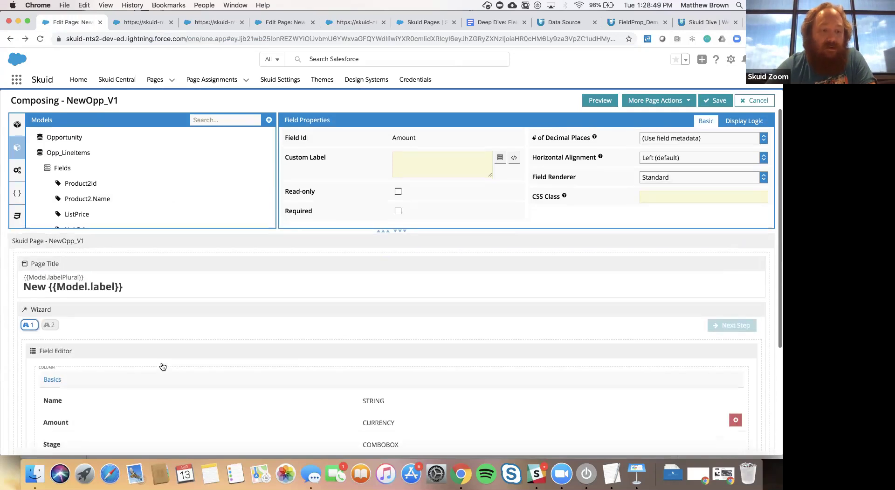
scroll(163, 366, "down", 5)
left_click(357, 323)
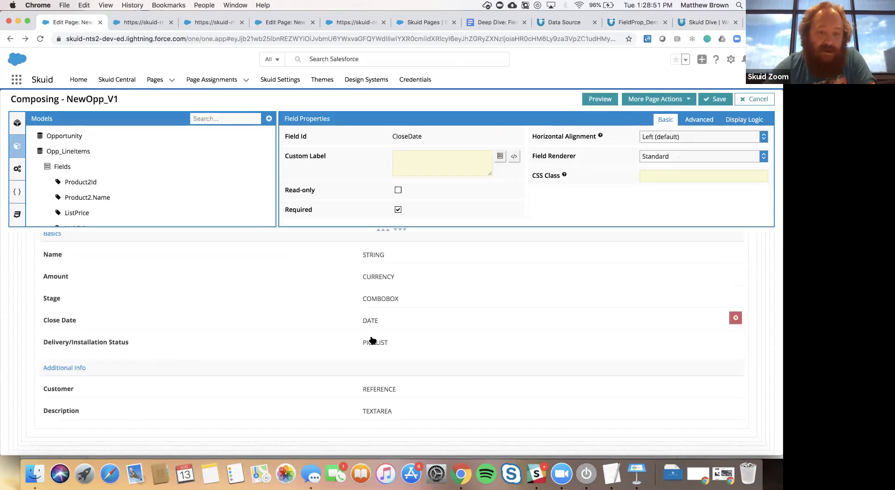
left_click(435, 279)
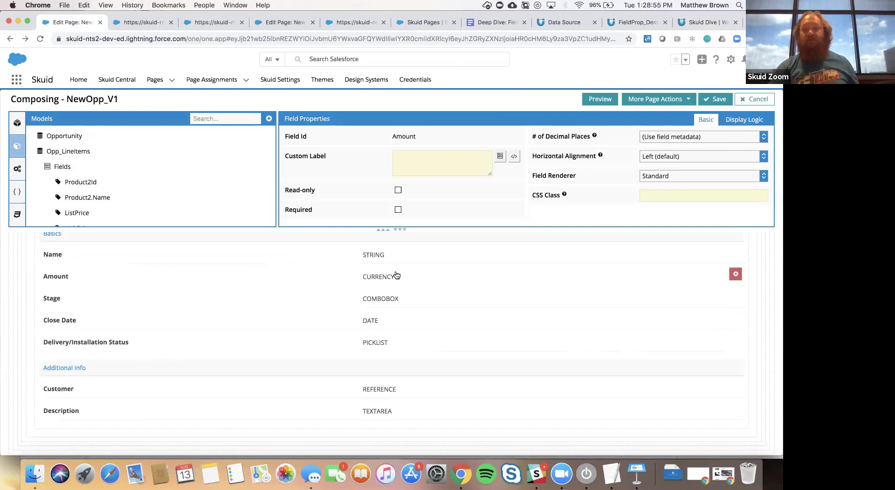
scroll(598, 181, "up", 4)
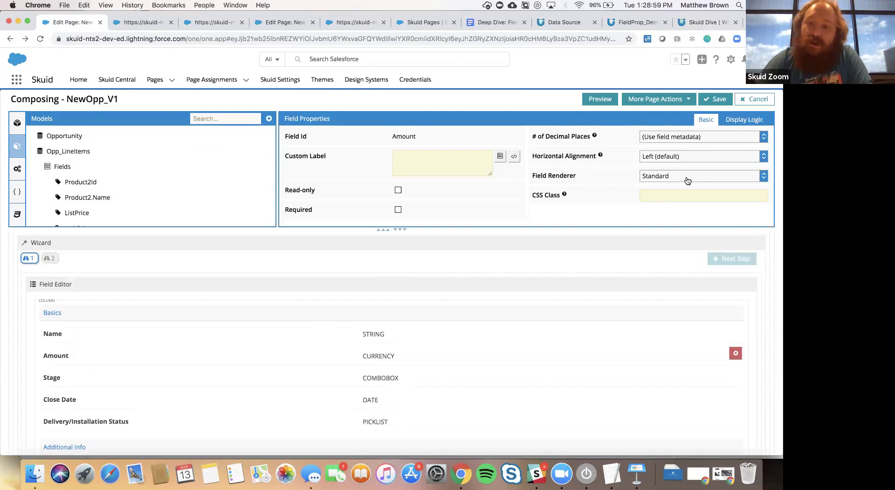
left_click(690, 141)
left_click(584, 199)
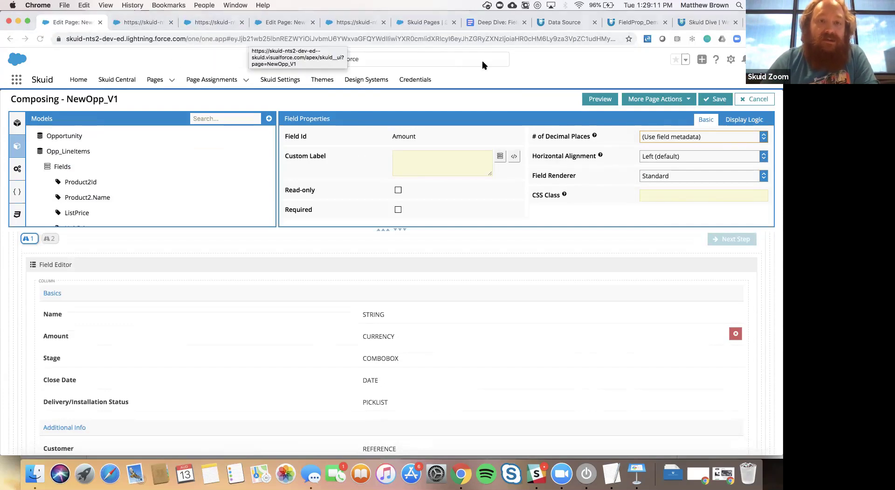
Step: Open the NewOpp_V2 page preview and try out the Amount slider
left_click(229, 22)
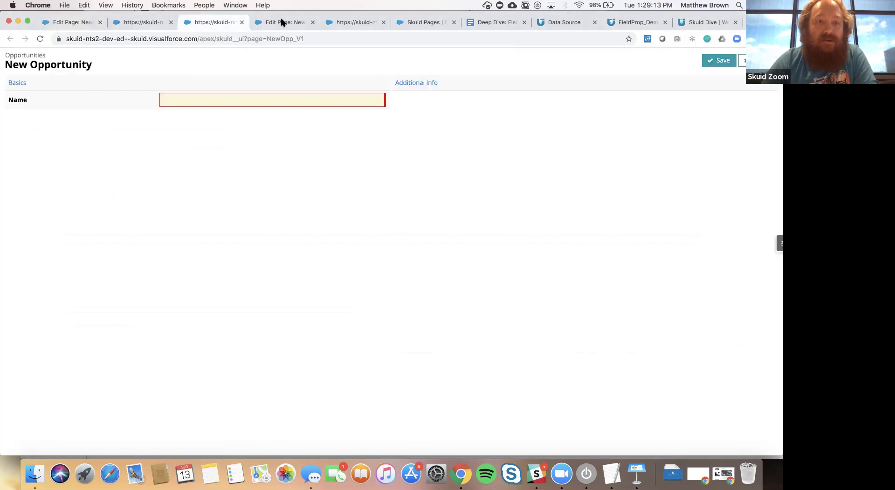
left_click(286, 22)
left_click(343, 21)
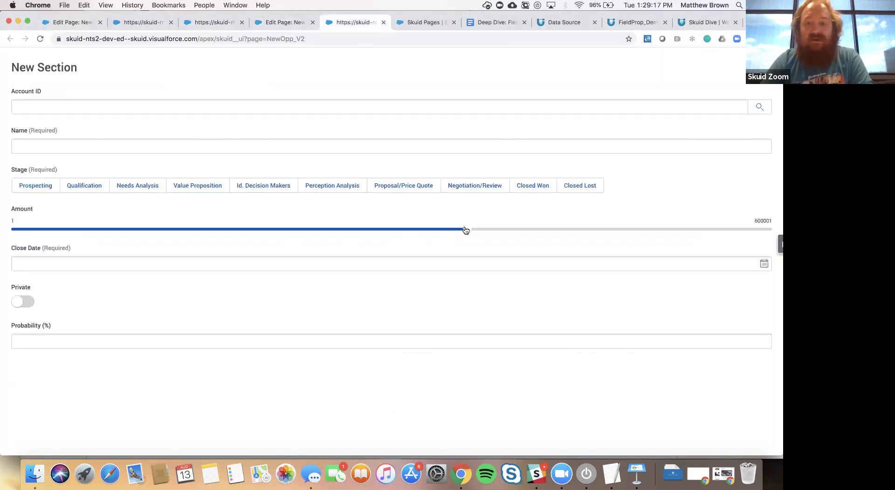
mouse_move(469, 232)
left_mouse_down()
mouse_move(168, 239)
mouse_move(599, 242)
mouse_move(732, 240)
mouse_move(742, 232)
mouse_move(499, 224)
mouse_move(151, 247)
mouse_move(135, 236)
mouse_move(425, 232)
mouse_move(470, 241)
left_mouse_up()
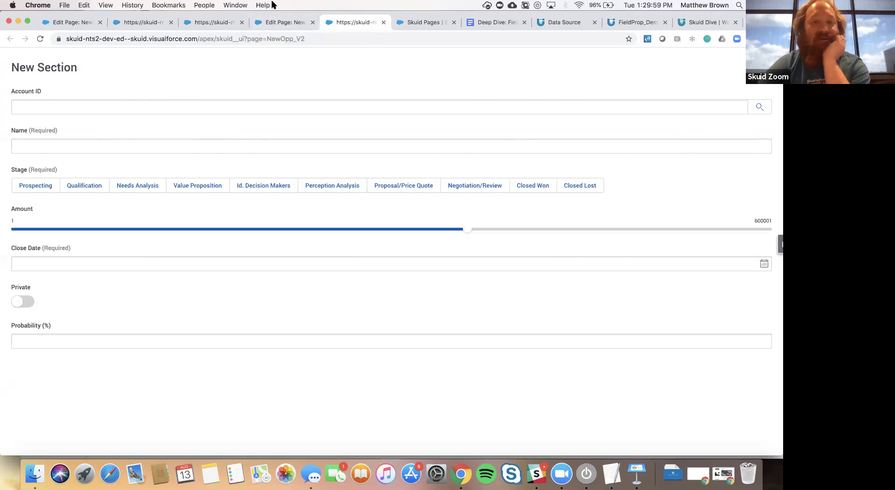
Step: Return to the NewOpp_V2 composer and set the form's Amount field to display as Stepper
left_click(282, 22)
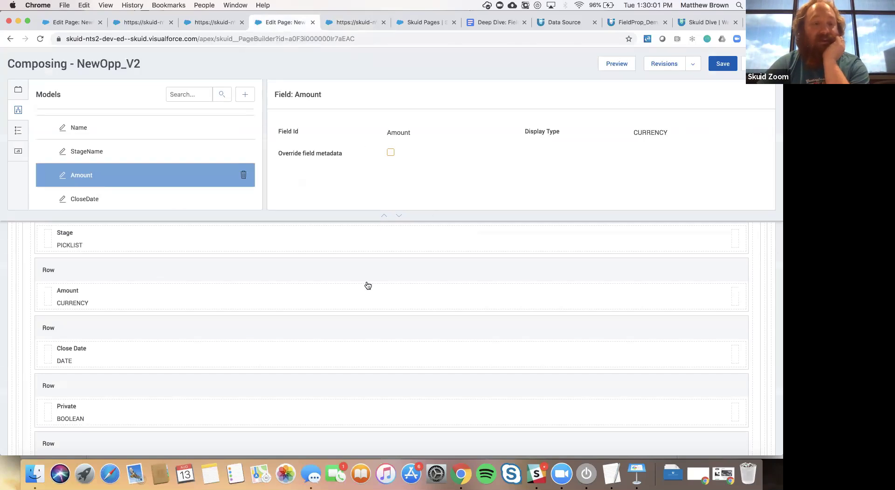
scroll(247, 416, "down", 3)
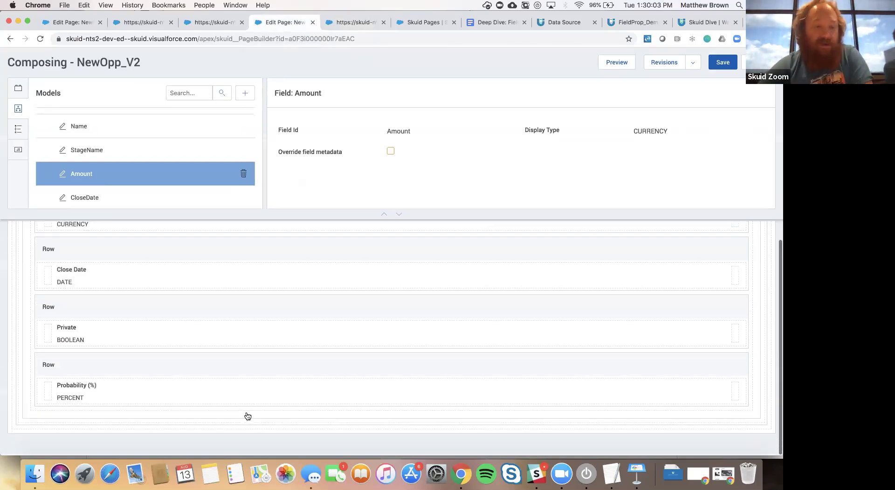
scroll(247, 415, "up", 5)
left_click(299, 328)
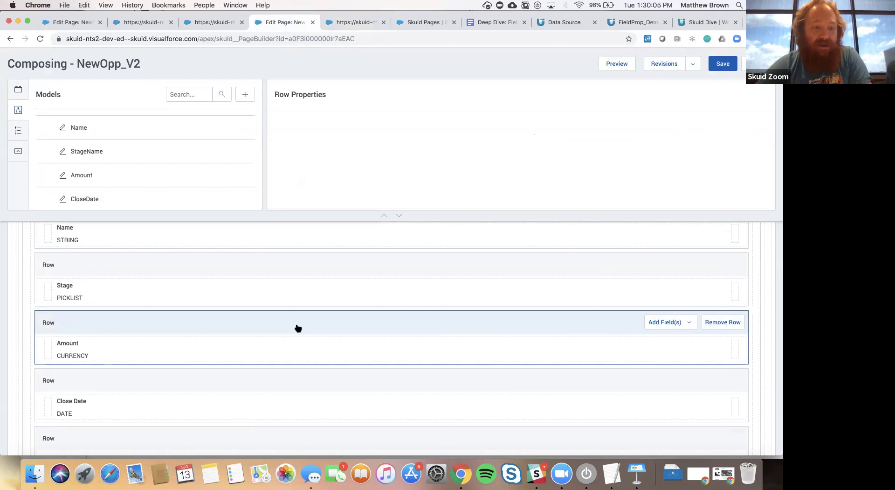
left_click(301, 347)
left_click(702, 135)
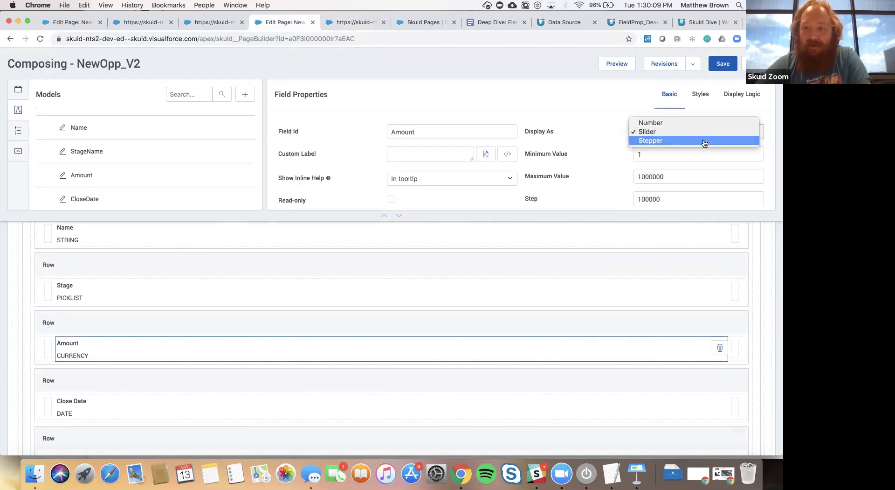
left_click(704, 141)
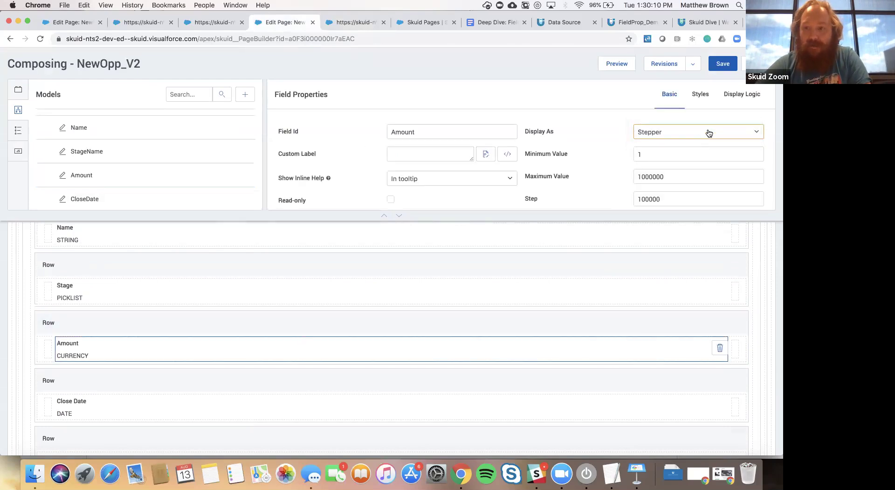
Step: Save the NewOpp_V2 page and reload its preview with the Amount field's new display
left_click(723, 64)
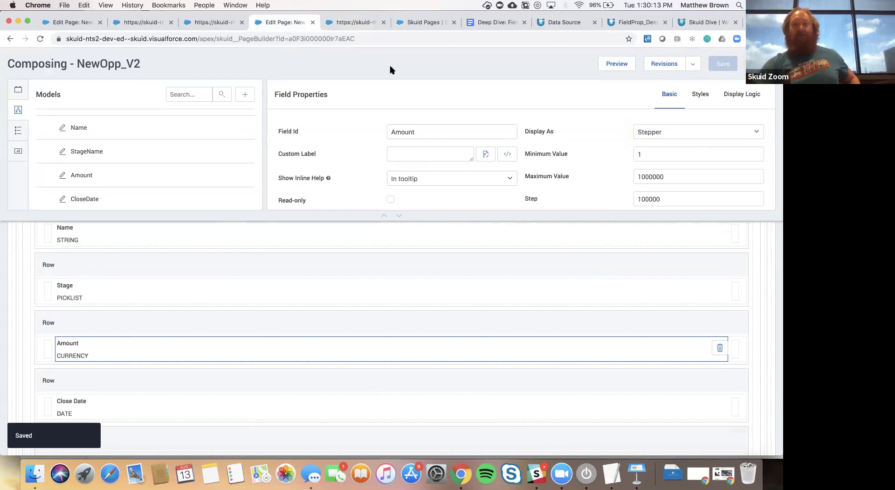
left_click(356, 27)
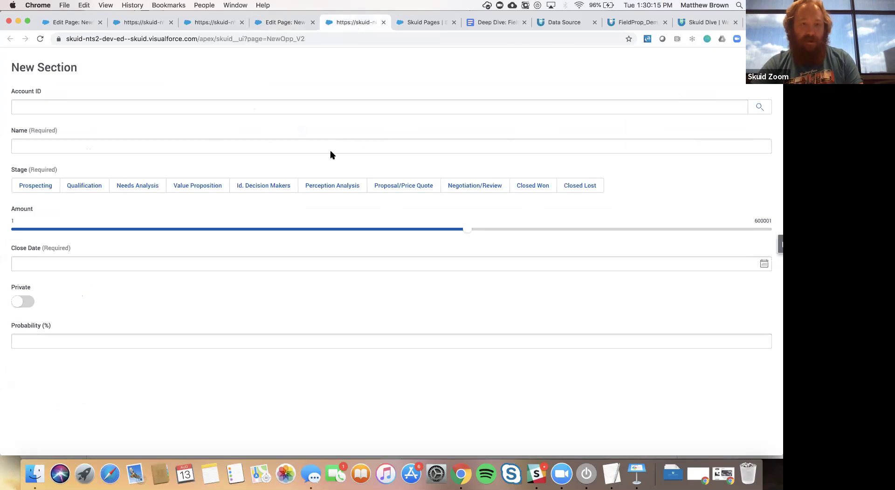
key("super+r")
left_click(467, 163)
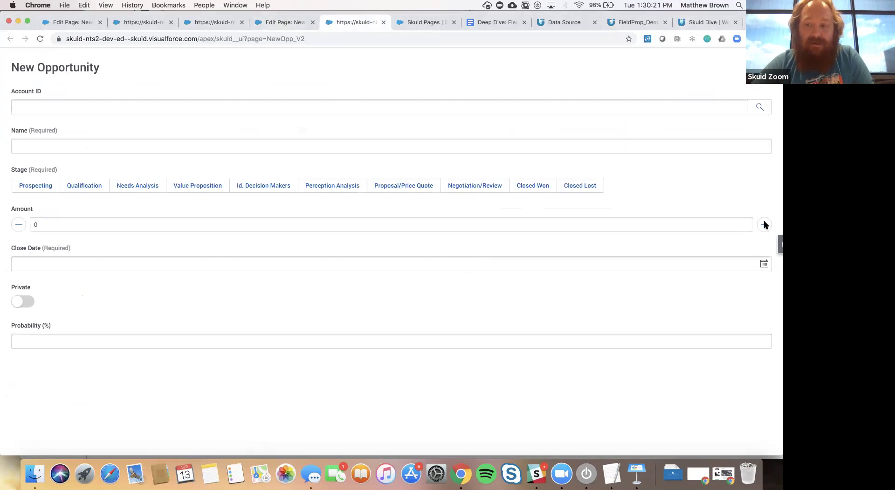
Step: Try out the Amount stepper in the preview by raising, lowering and raising the value again
left_click(766, 228)
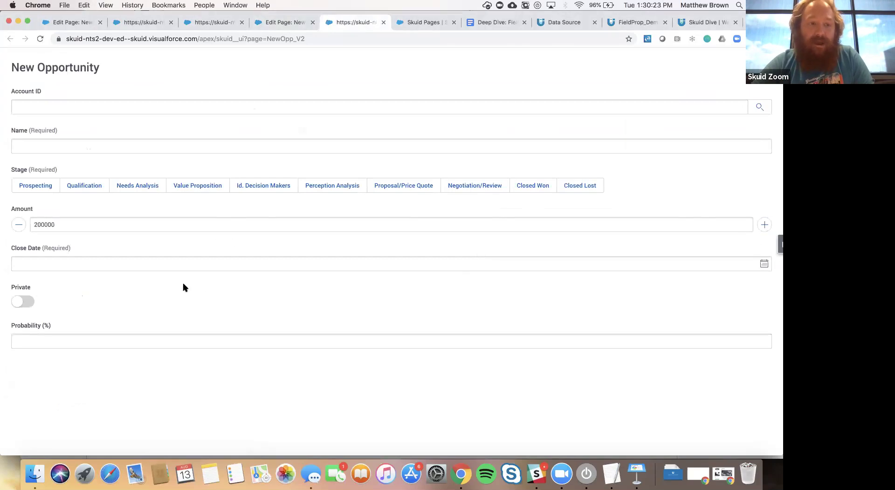
left_click(17, 225)
left_click(18, 224)
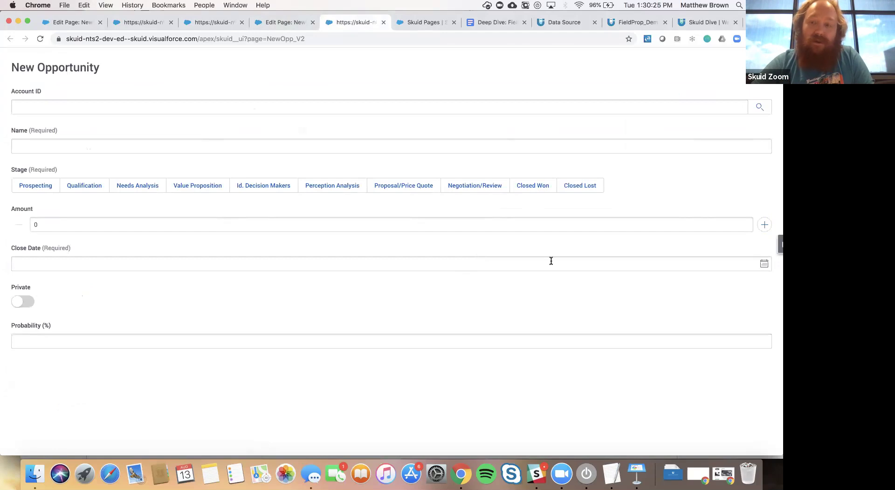
left_click(765, 224)
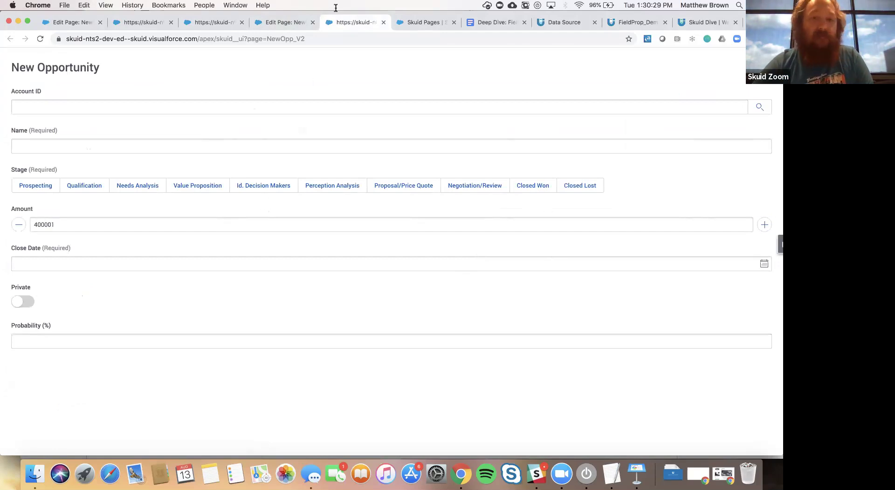
Step: Return to the NewOpp_V2 composer and select the form row that contains the Amount field
left_click(290, 23)
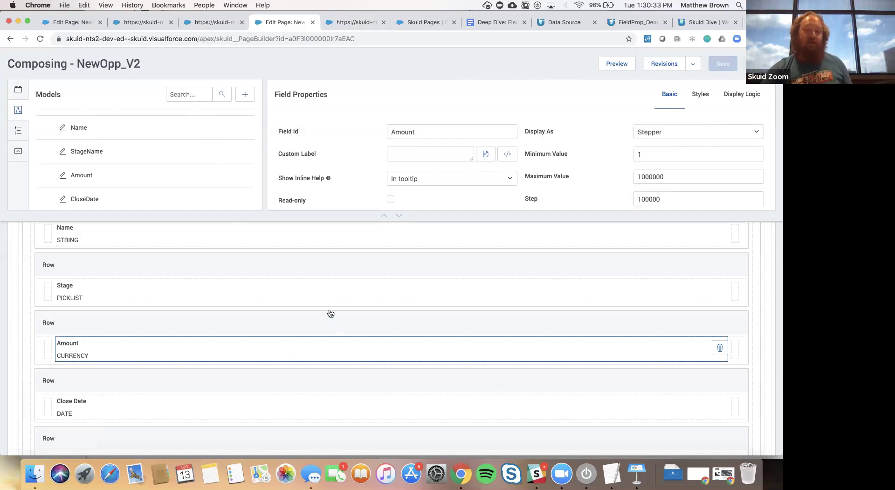
left_click(353, 260)
left_click(271, 320)
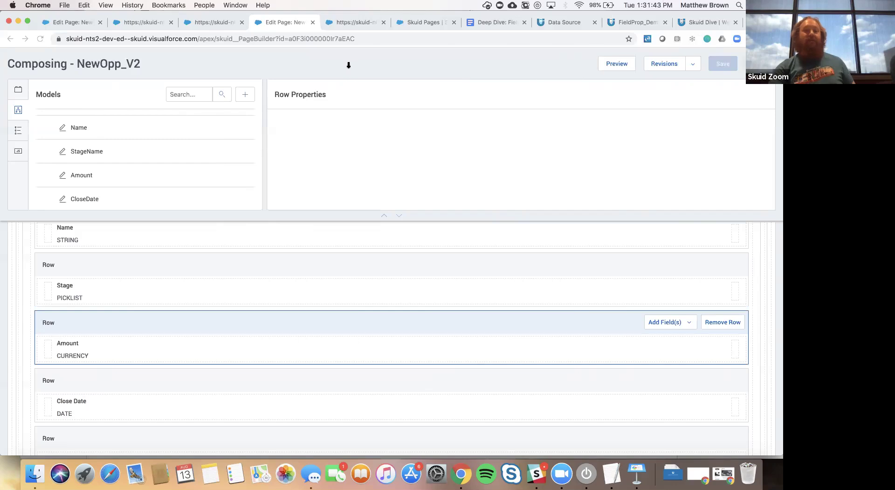
Step: Switch to the NewOpp_V1 composer and show the properties of the Stage field in the Field Editor
left_click(81, 25)
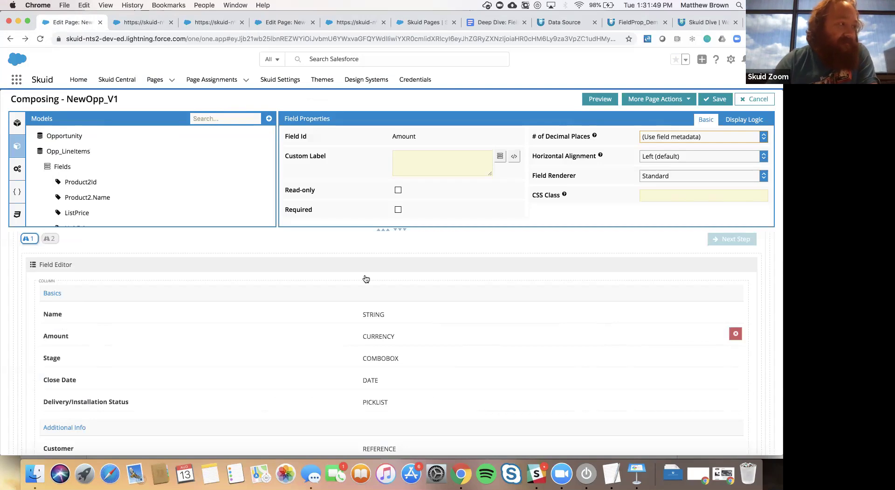
scroll(352, 325, "down", 3)
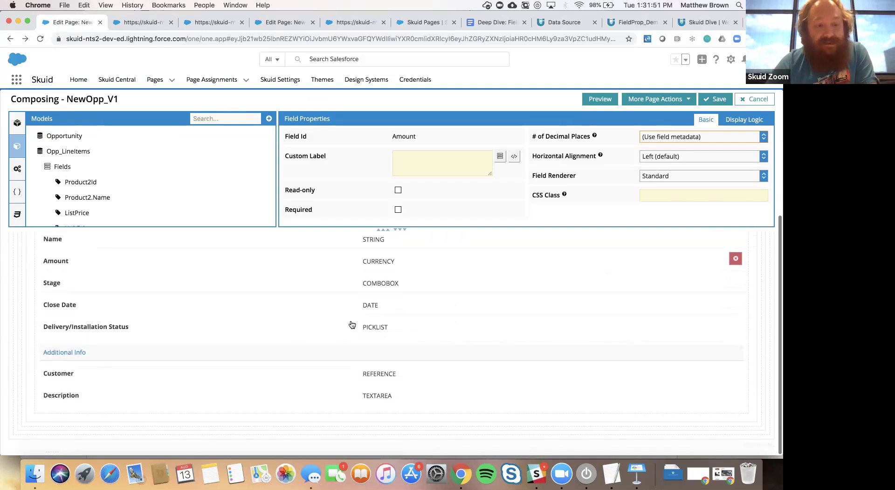
scroll(352, 325, "up", 1)
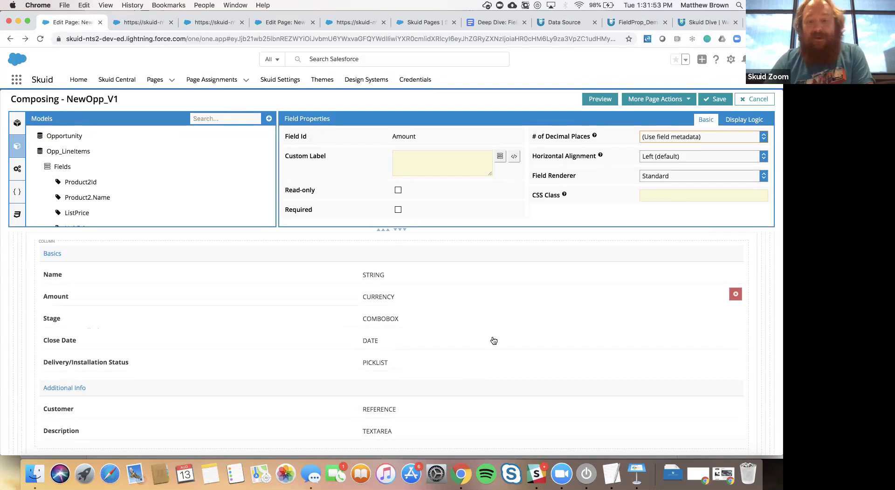
left_click(499, 321)
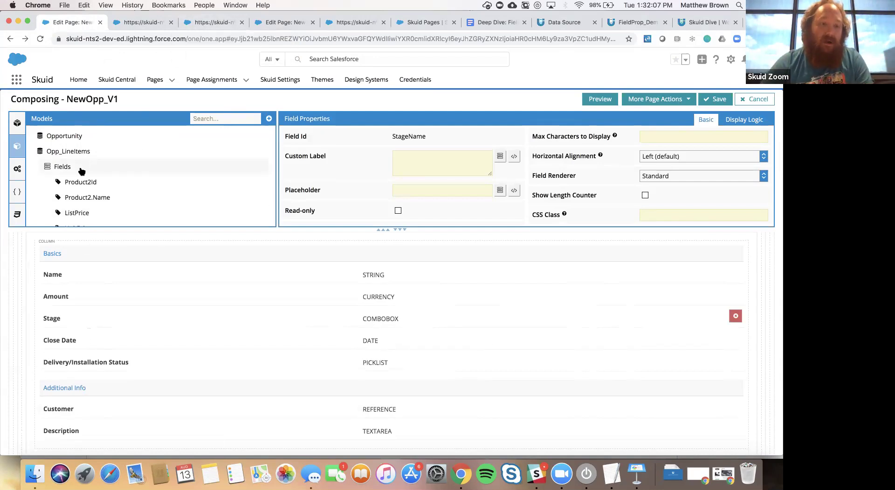
Step: Return to the NewOpp_V2 composer and look through the NewOpp model's fields and the Opportunity field list
left_click(206, 23)
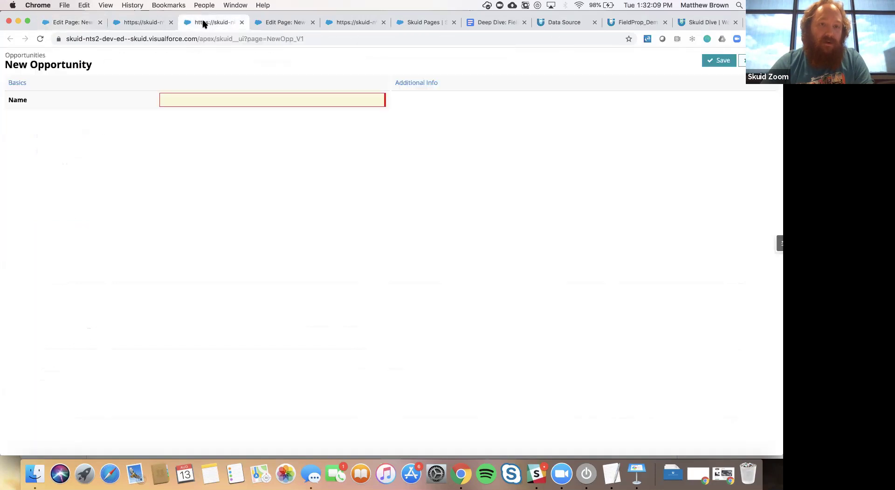
left_click(270, 22)
scroll(75, 175, "up", 4)
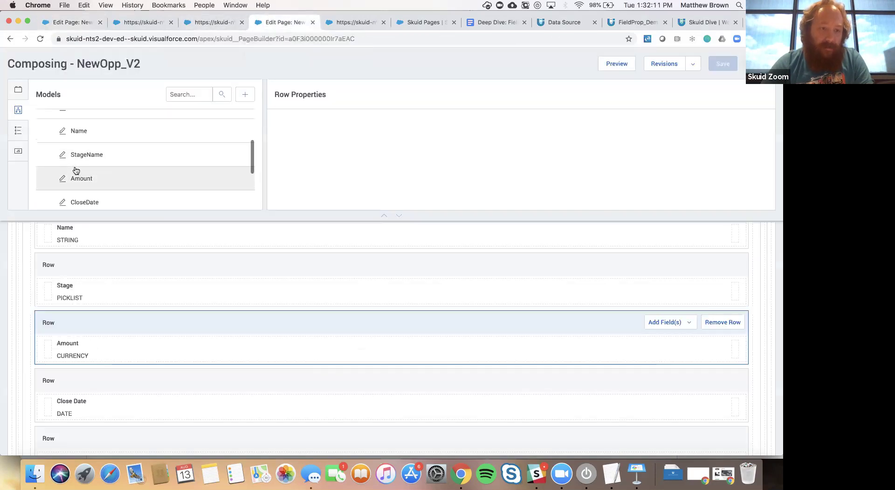
scroll(76, 171, "down", 2)
scroll(76, 171, "down", 5)
scroll(76, 171, "up", 5)
scroll(104, 133, "up", 3)
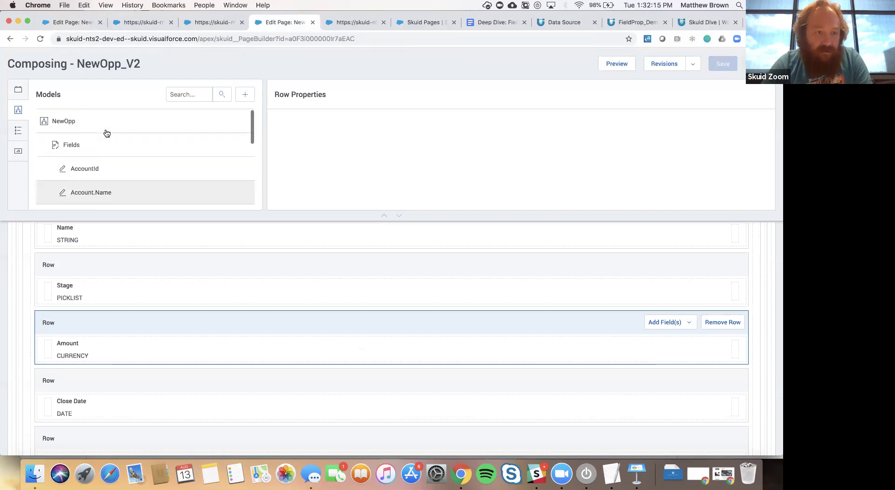
scroll(128, 342, "down", 3)
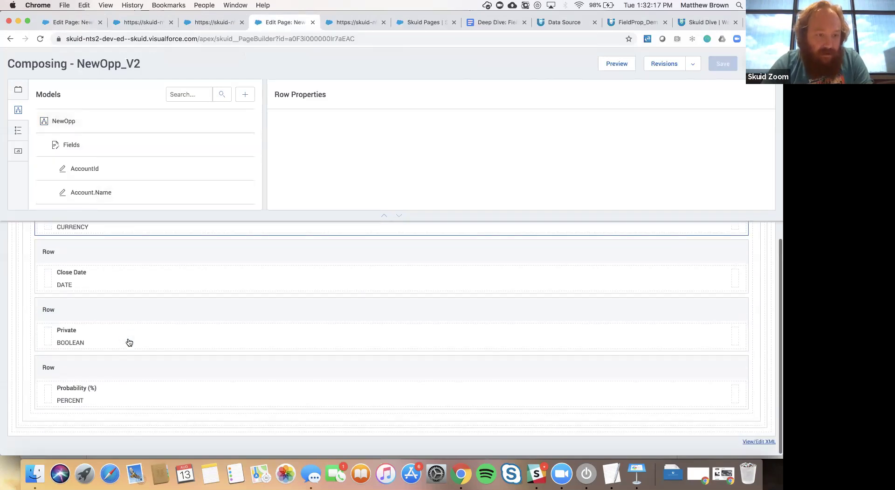
scroll(128, 342, "up", 3)
left_click(134, 153)
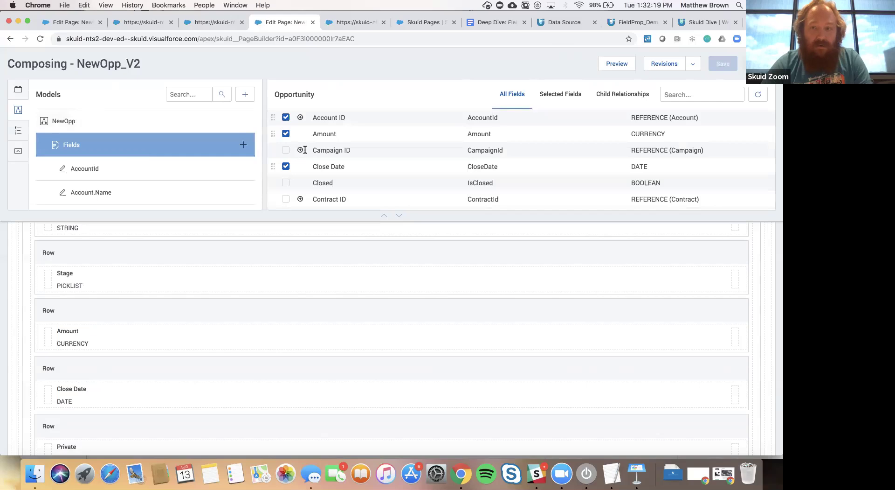
Step: Set the form's Stage field to display as Radio and save the NewOpp_V2 page
left_click(205, 281)
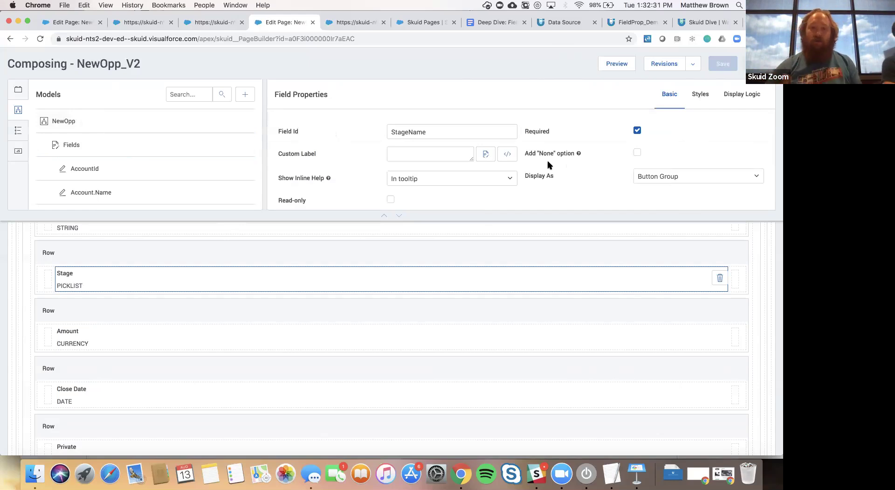
scroll(570, 177, "down", 1)
left_click(713, 173)
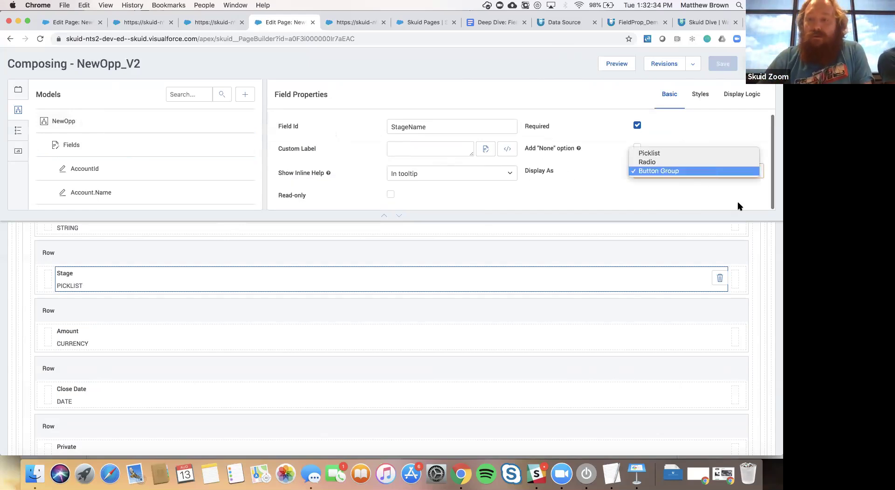
left_click(732, 161)
left_click(724, 64)
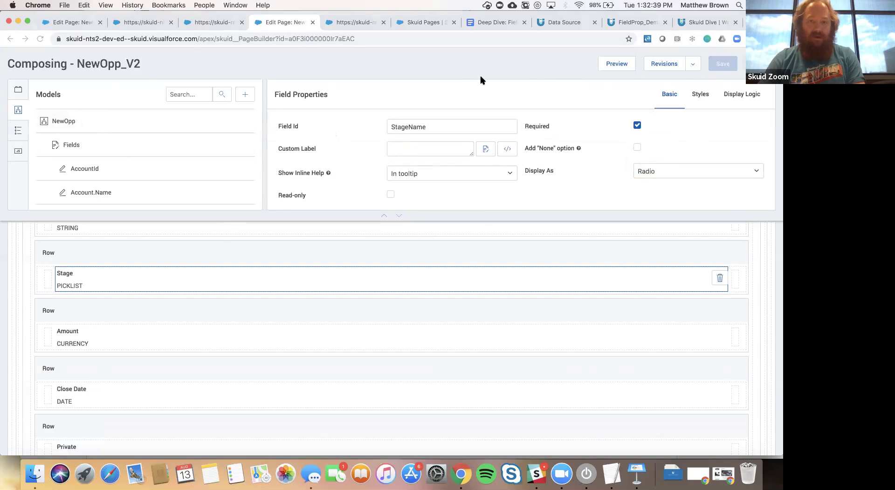
Step: Reload the NewOpp_V2 preview and try the Stage radio options Needs Analysis, Id. Decision Makers and Proposal/Price Quote
left_click(356, 23)
key("super+r")
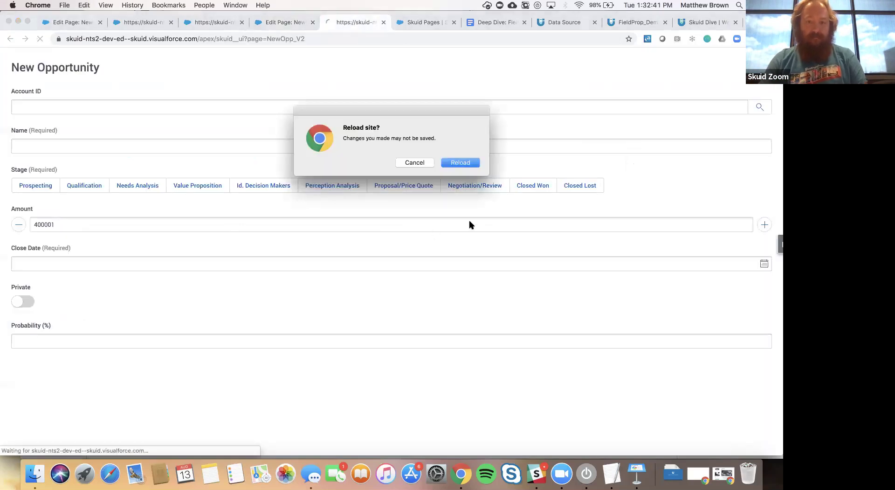
left_click(458, 163)
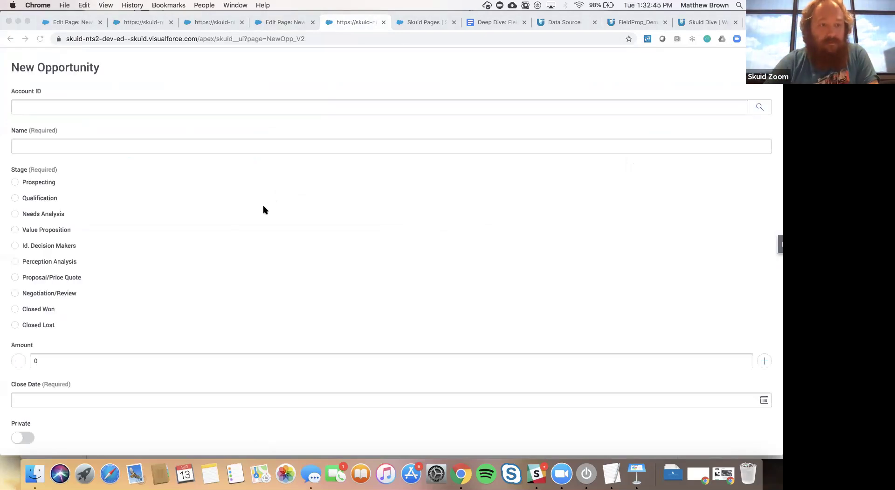
scroll(37, 196, "down", 2)
scroll(37, 194, "up", 1)
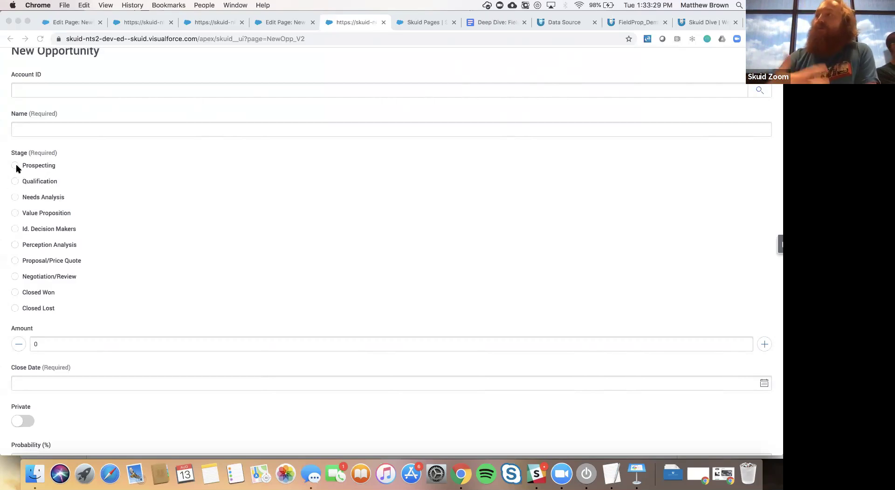
left_click(15, 196)
left_click(15, 228)
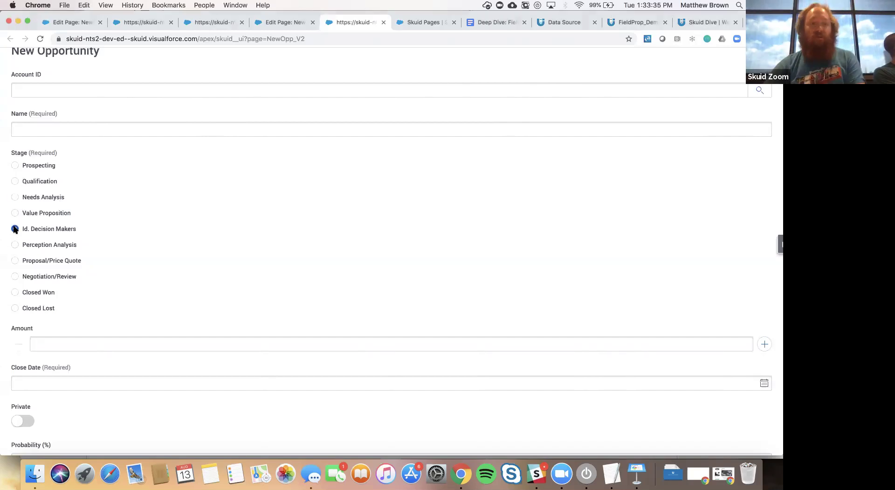
left_click(15, 261)
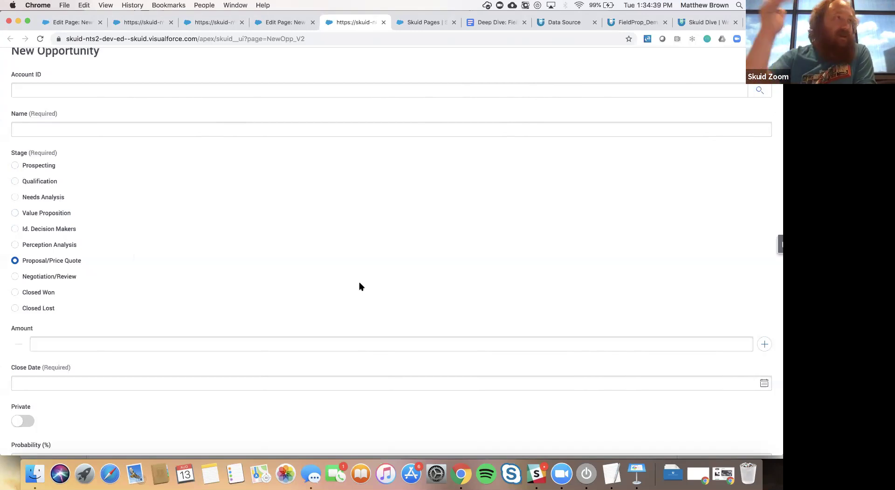
Step: Return to the NewOpp_V2 composer, set the Stage field to display as Button Group, and save the page
left_click(279, 22)
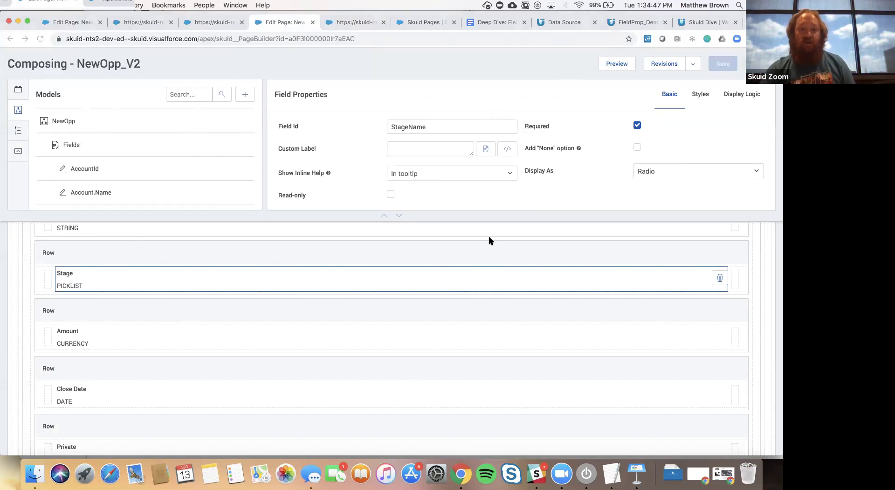
left_click(469, 279)
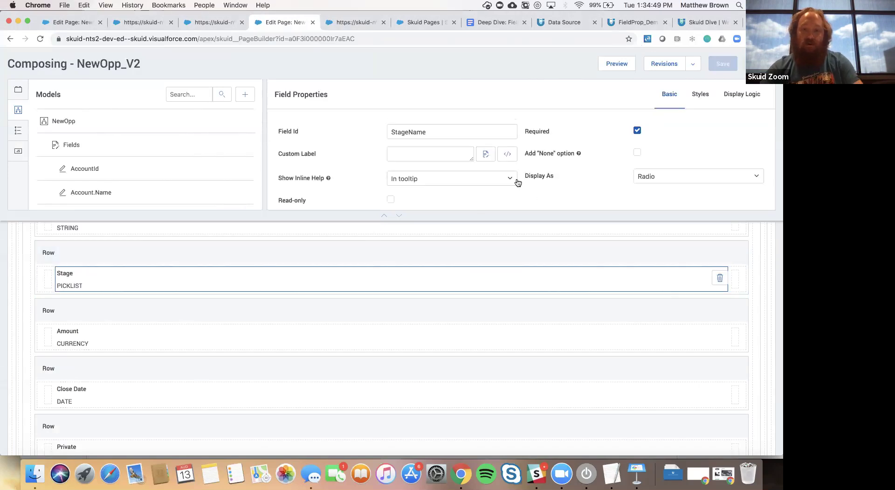
left_click(692, 177)
left_click(693, 185)
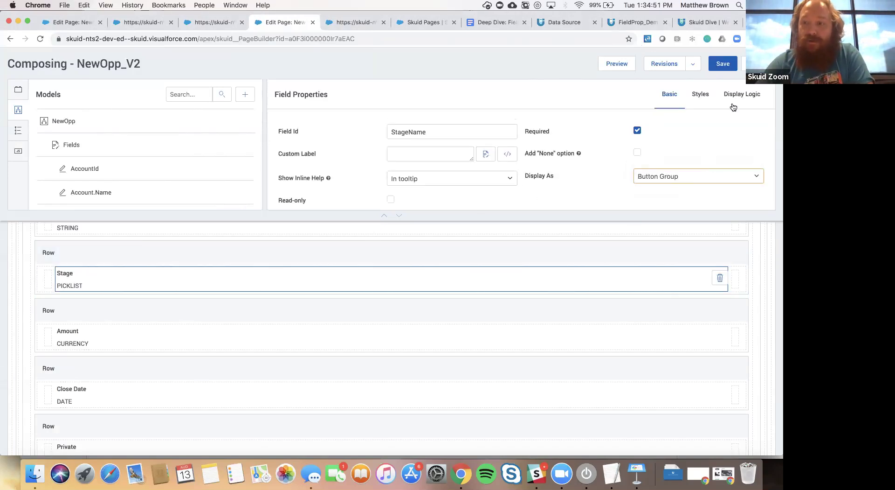
left_click(723, 63)
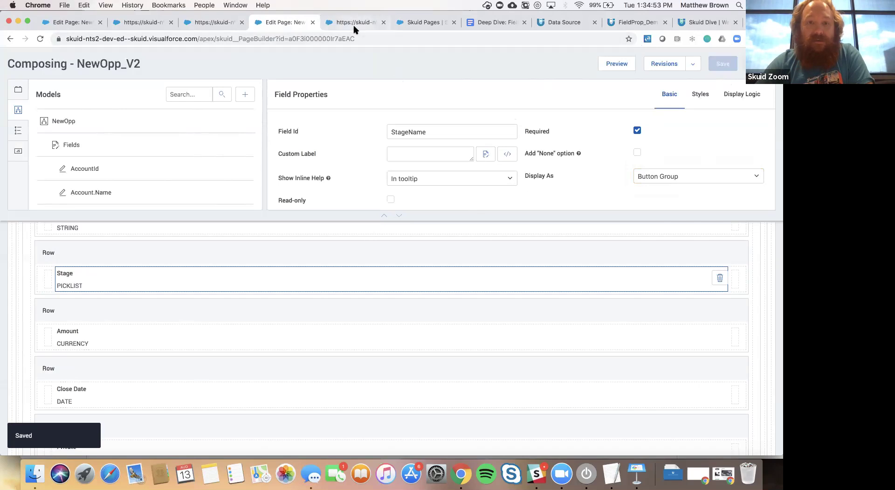
Step: Reload the NewOpp_V2 preview and try the Stage buttons Needs Analysis, Negotiation/Review, Closed Won and Perception Analysis
left_click(355, 24)
left_click(41, 40)
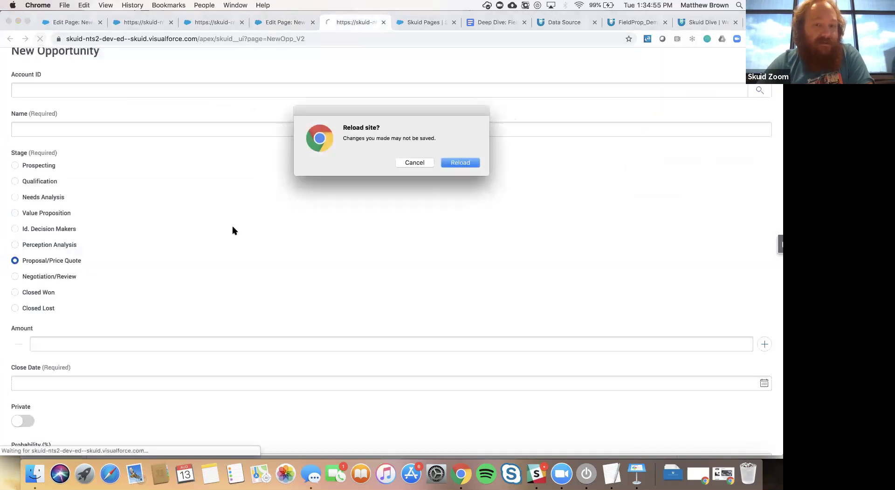
left_click(468, 163)
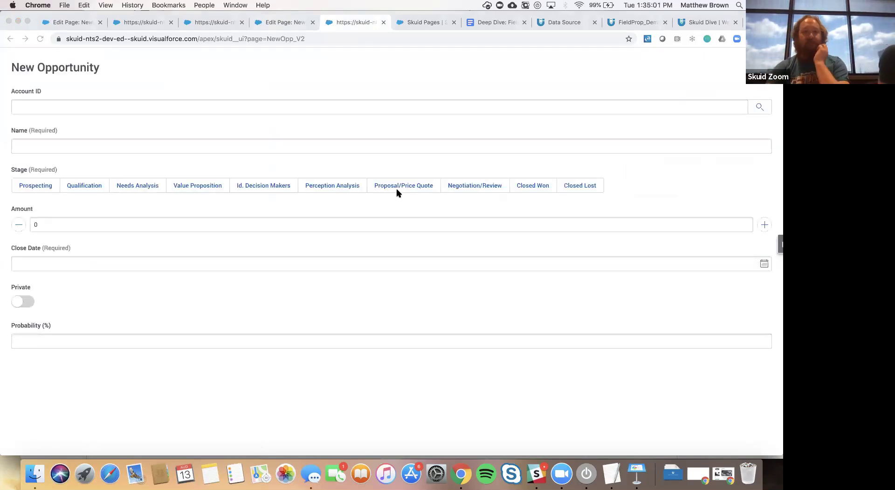
left_click(365, 165)
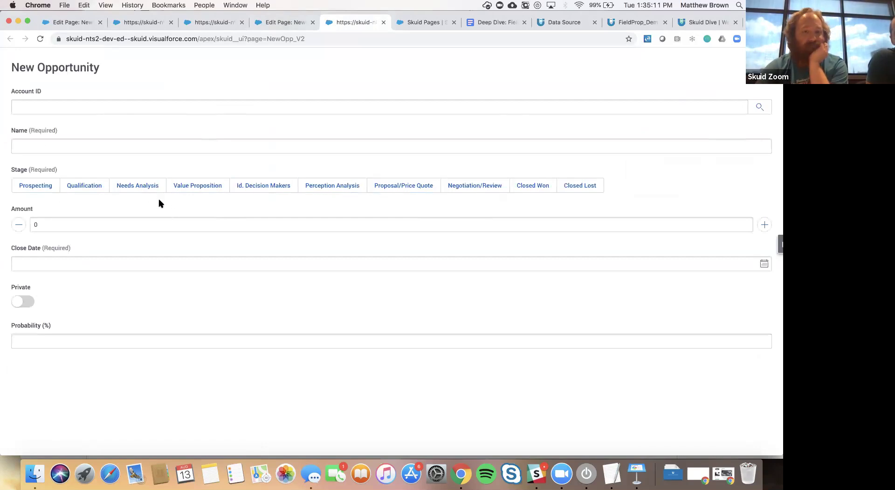
left_click(140, 185)
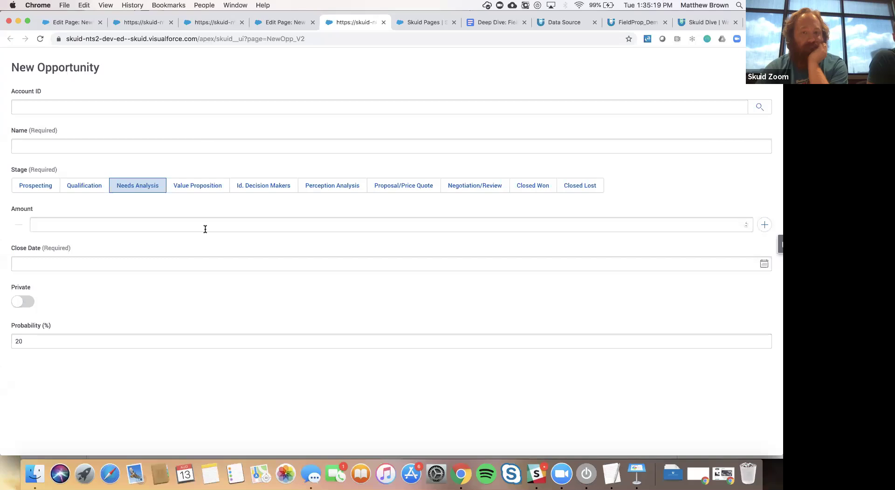
left_click(482, 189)
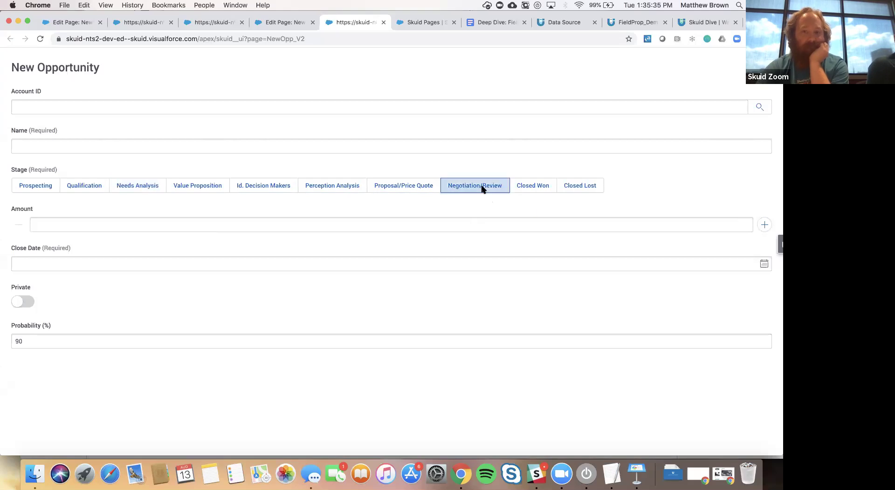
left_click(538, 186)
left_click(352, 189)
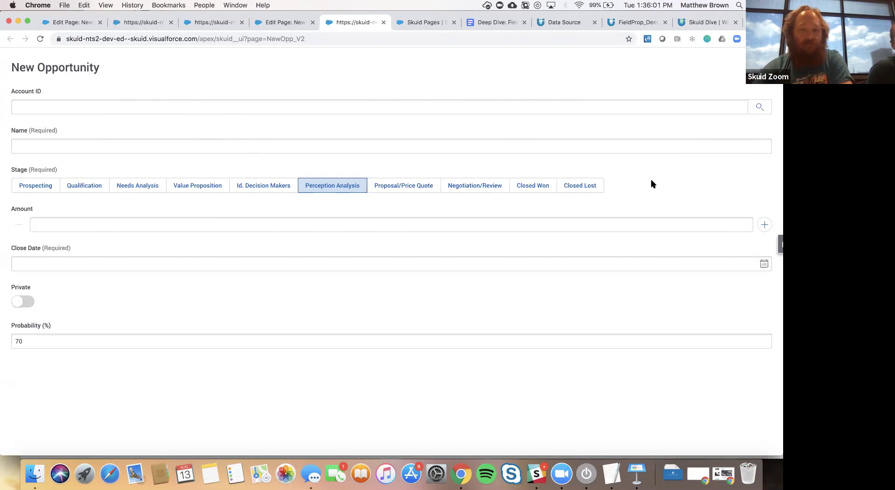
Step: Return to the NewOpp_V2 composer and open the Design Systems page in a new browser tab
left_click(280, 23)
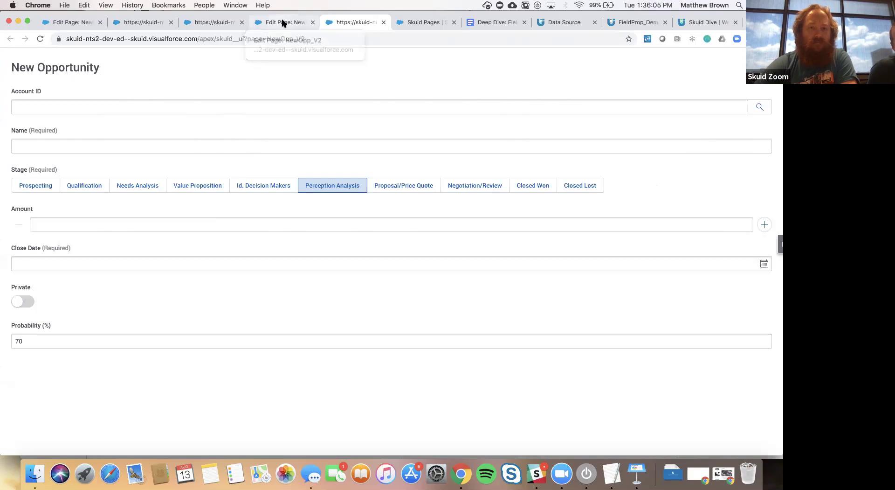
scroll(333, 101, "up", 5)
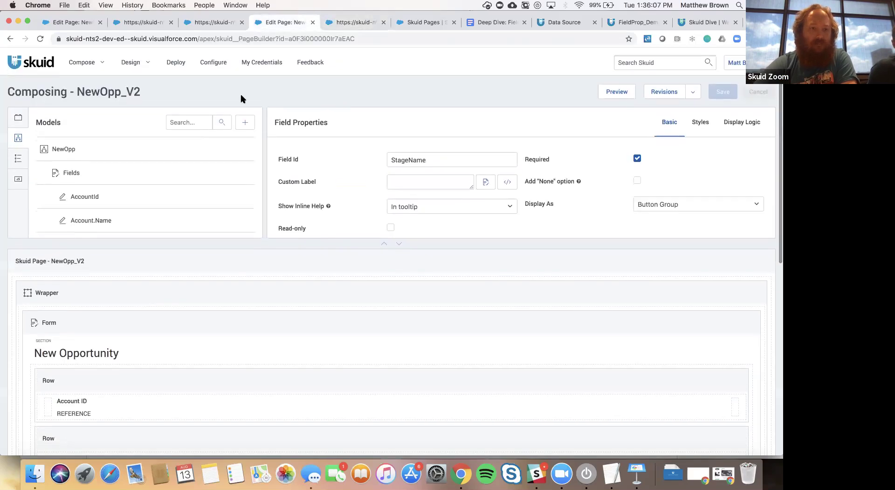
mouse_move(136, 60)
right_click(158, 99)
left_click(219, 102)
left_click_drag(370, 22, 325, 31)
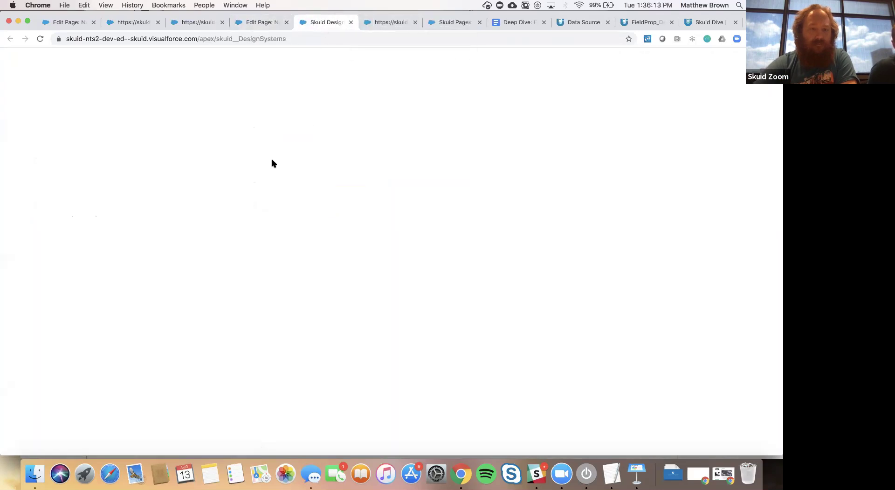
left_click(289, 38)
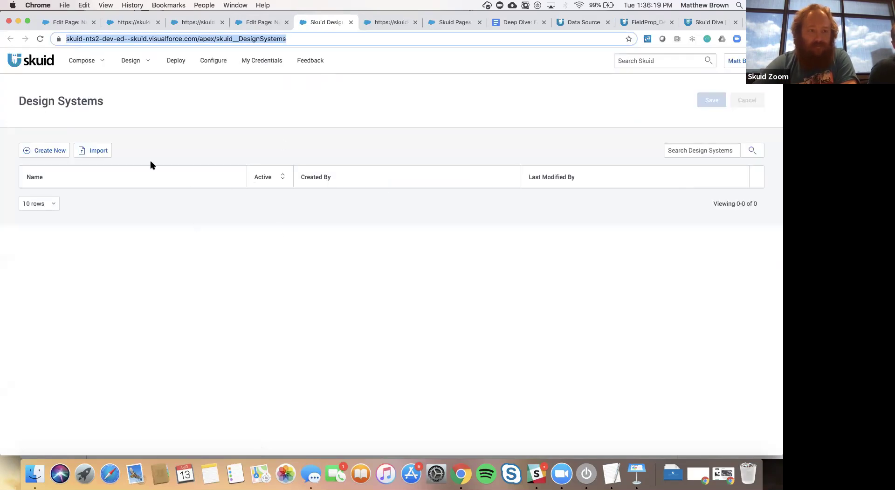
Step: Create a new design system named Ink2, cloned from Ink
left_click(55, 149)
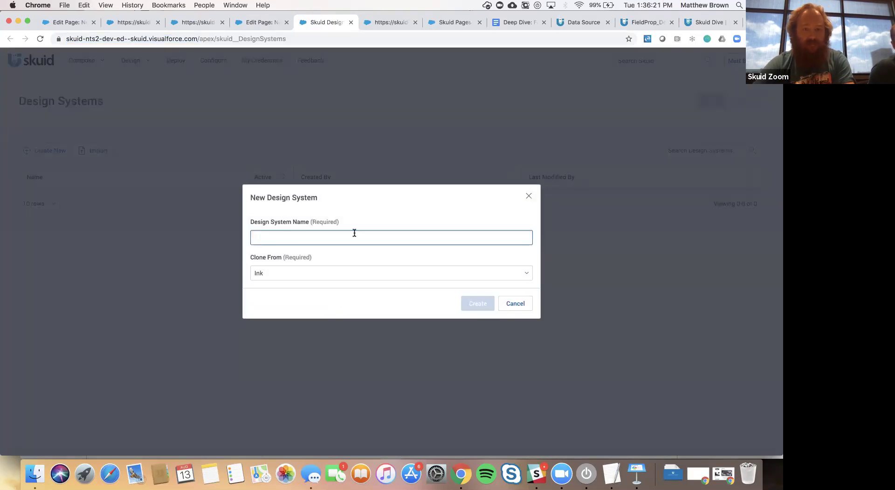
type("Ink2")
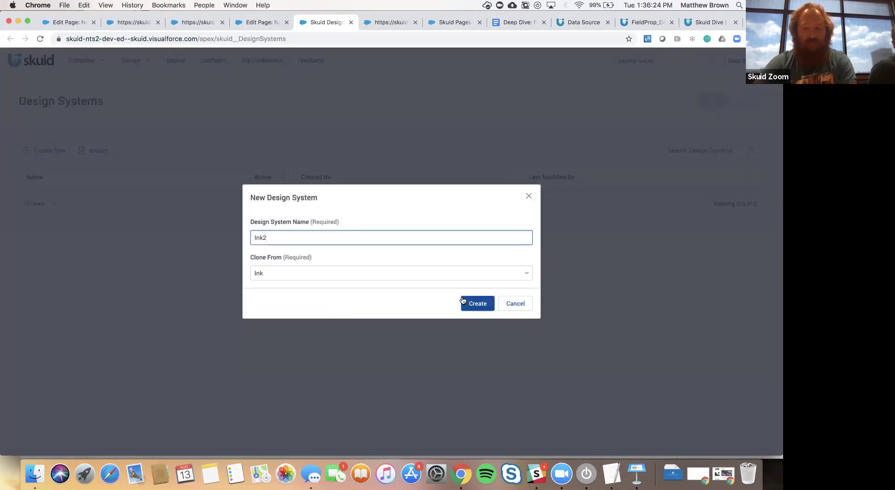
left_click(464, 300)
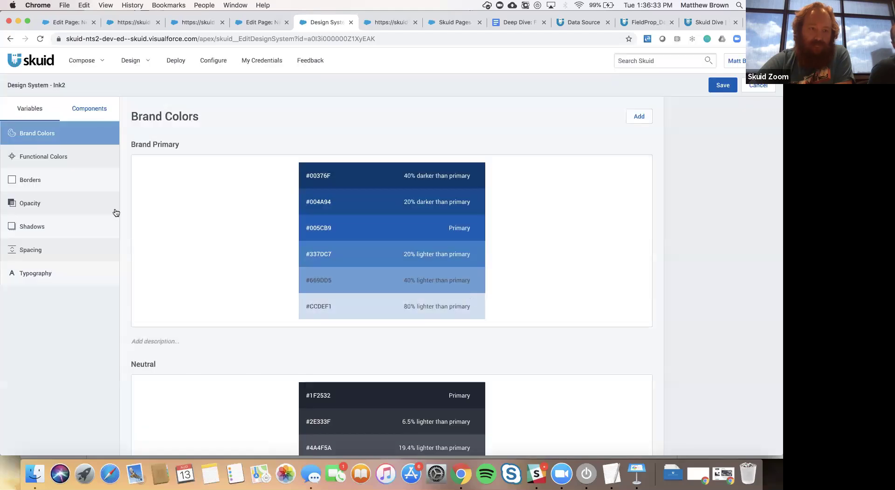
Step: Add a new style variant to the Button Set component of the Ink2 design system
left_click(89, 108)
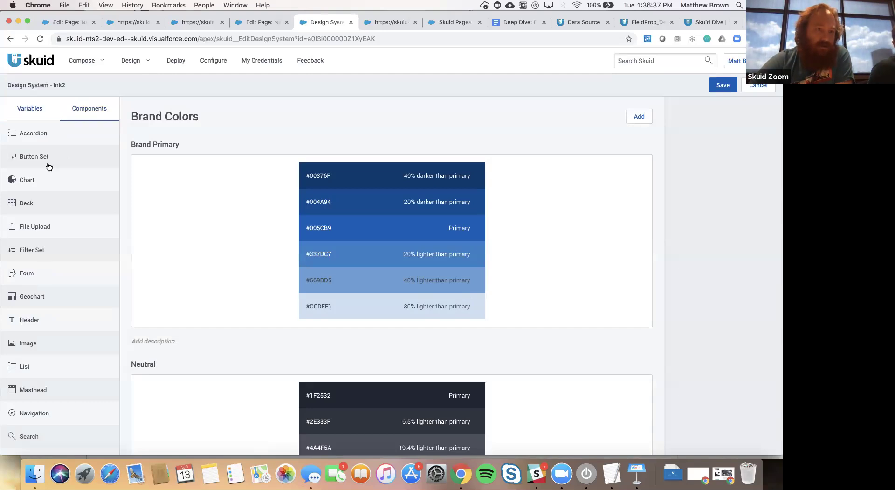
left_click(48, 166)
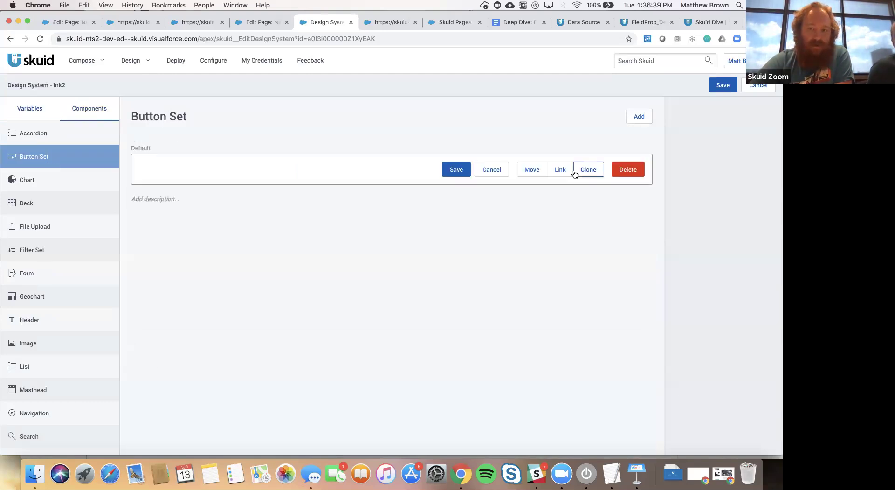
left_click(635, 117)
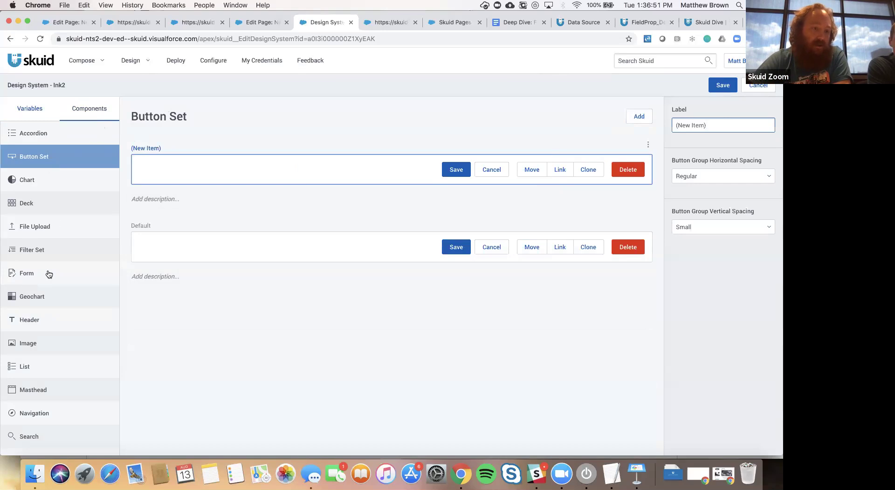
Step: Review the style variants defined for the Button component in the Ink2 design system
scroll(49, 274, "down", 5)
scroll(49, 274, "down", 2)
left_click(47, 335)
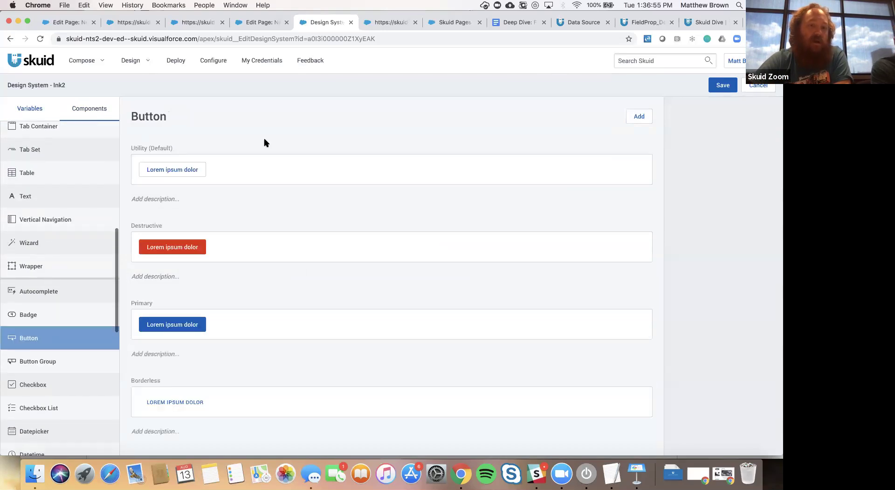
scroll(492, 219, "down", 4)
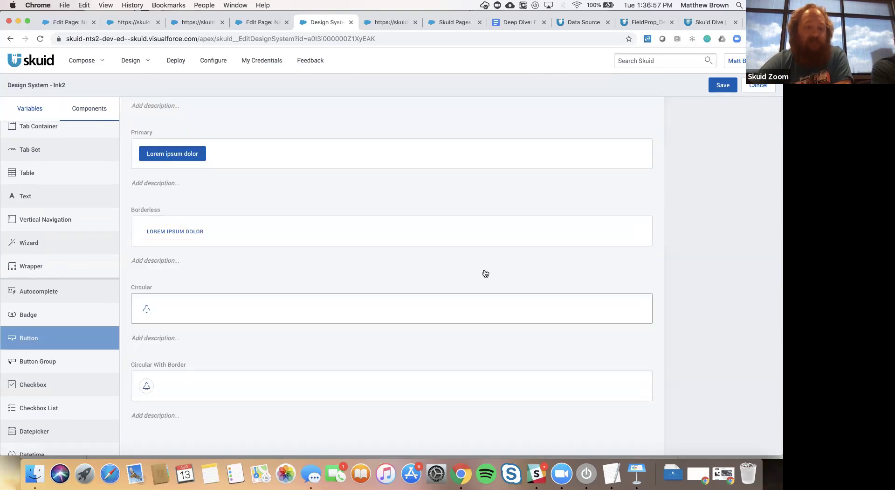
scroll(469, 311, "up", 1)
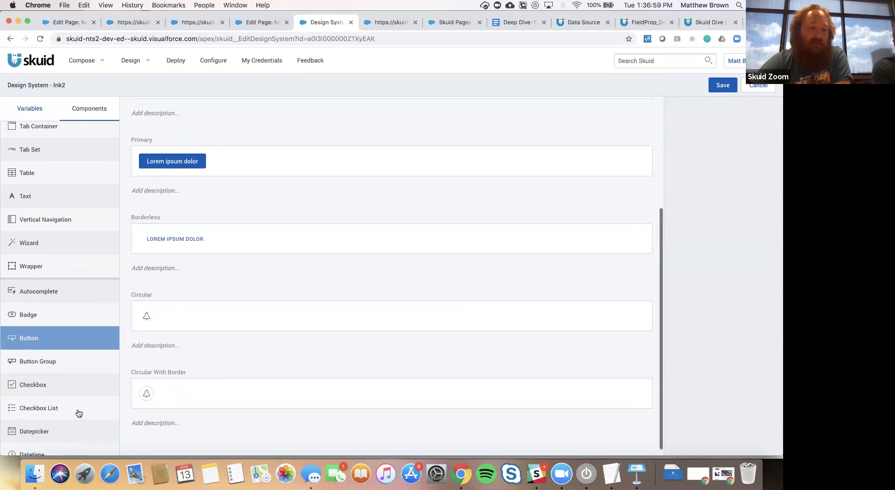
Step: Add a new Button Group style variant and preview it with attached buttons
left_click(66, 364)
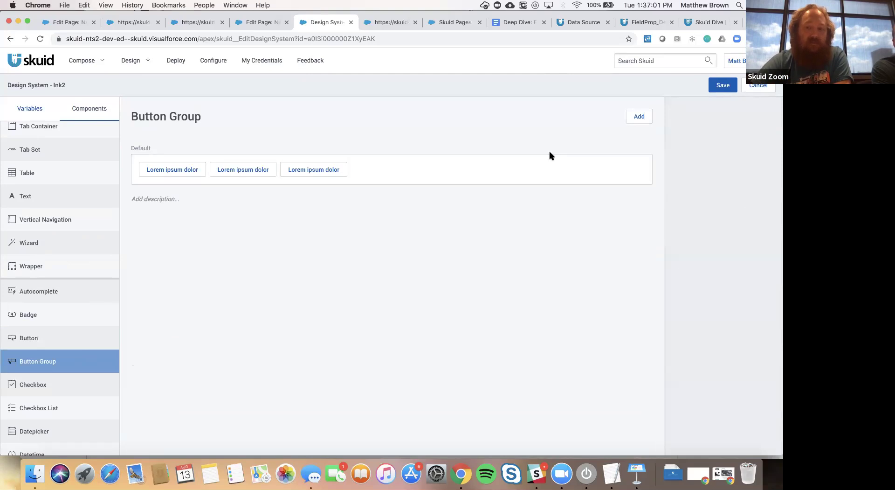
left_click(640, 117)
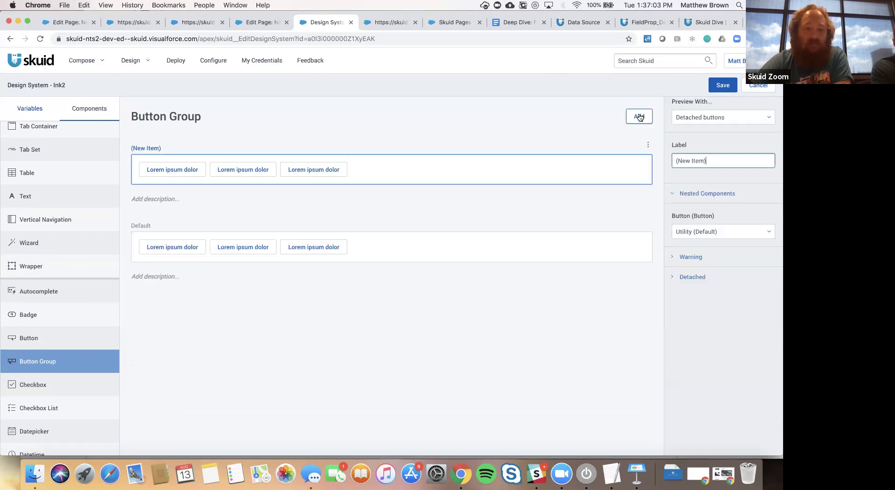
left_click(760, 125)
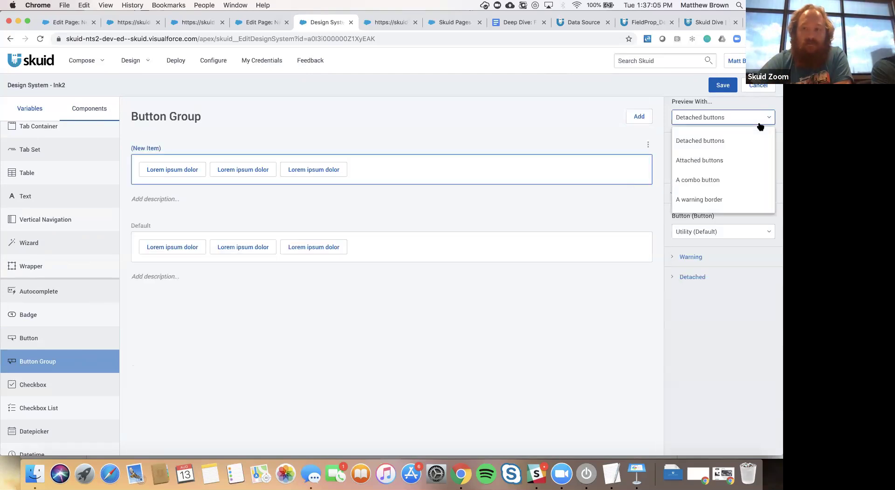
left_click(737, 165)
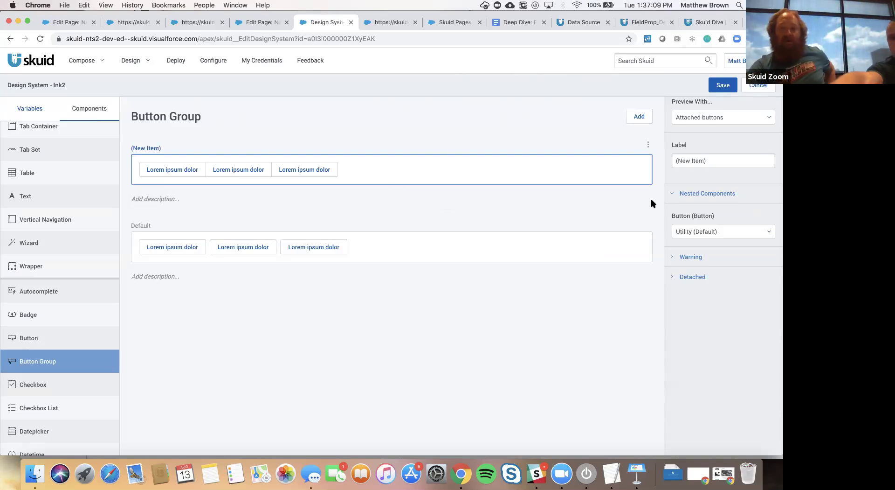
Step: Try the Destructive style for the new Button Group variant's nested button and set it back to Utility (Default)
left_click(711, 231)
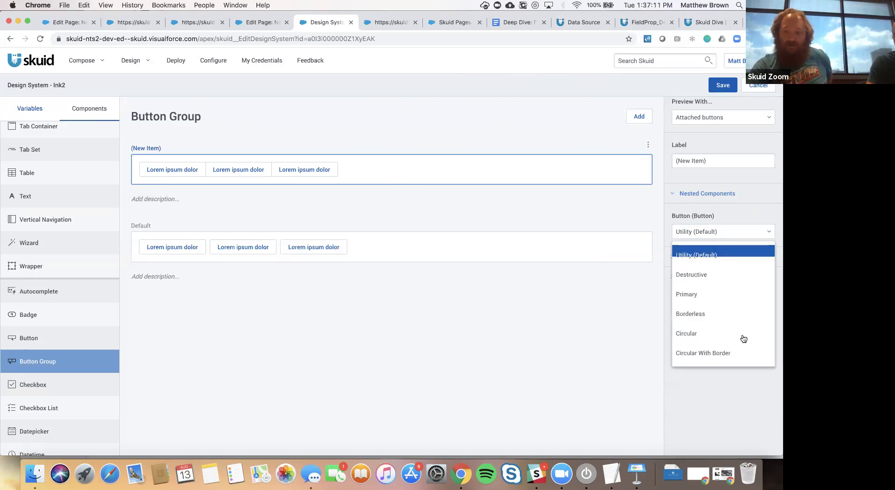
left_click(748, 287)
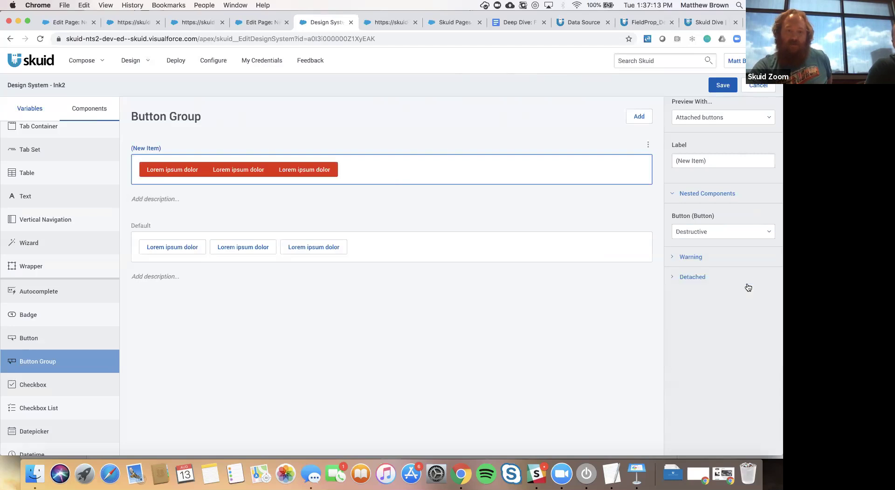
left_click(750, 231)
left_click(743, 256)
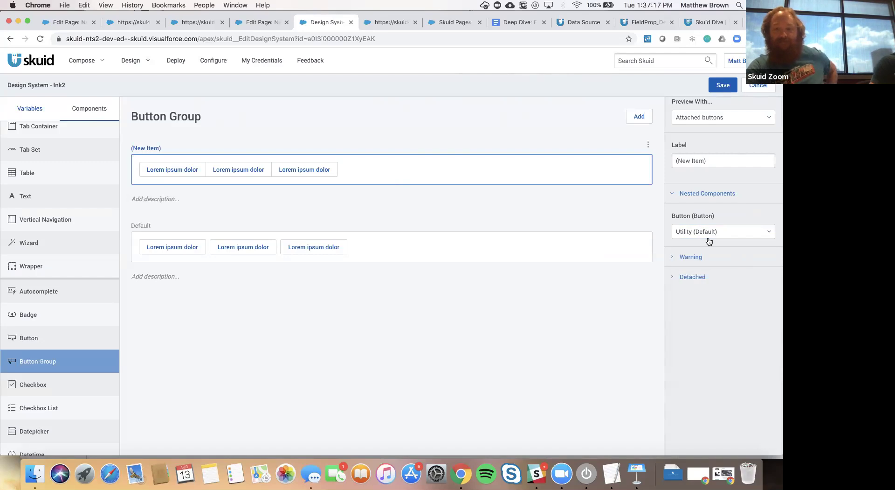
Step: Go back to the NewOpp_V2 preview to view the Stage button group and the Account ID field
left_click(262, 23)
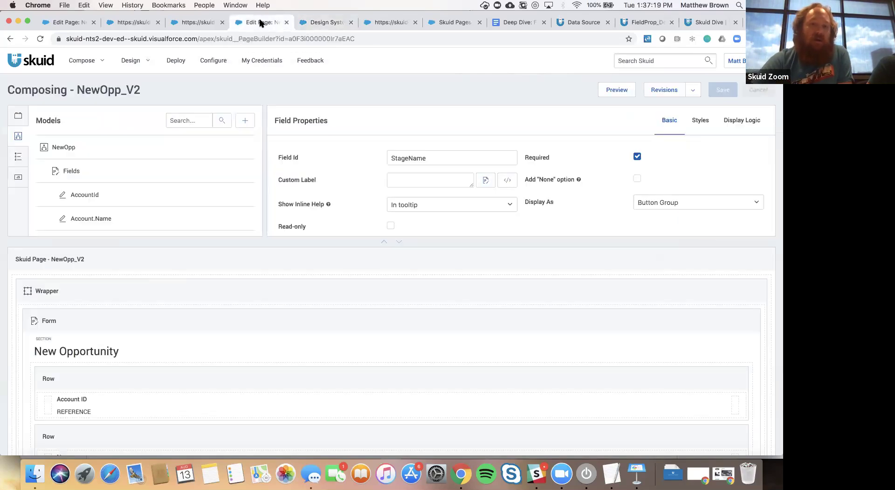
left_click(381, 21)
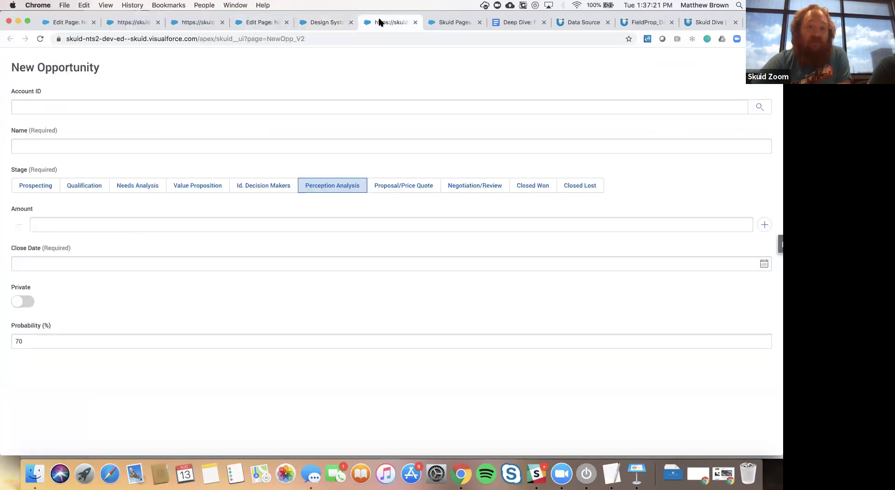
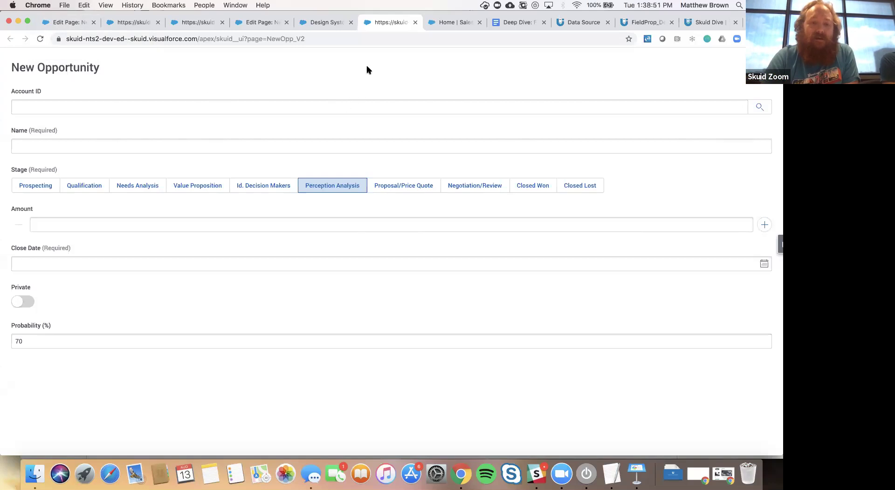
left_click(364, 107)
left_click(372, 82)
left_click(386, 104)
left_click(370, 81)
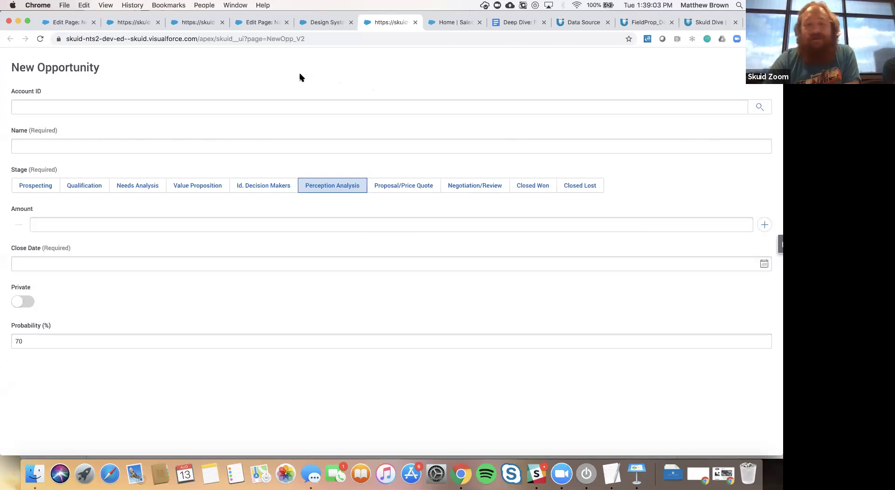
Step: Compare the Stage field's properties in the NewOpp_V1 composer with those in the NewOpp_V2 composer
left_click(80, 22)
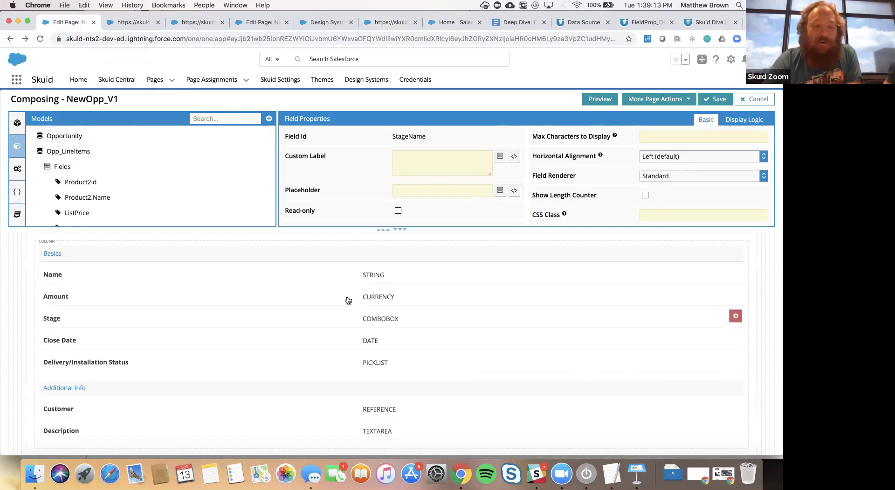
scroll(349, 300, "up", 2)
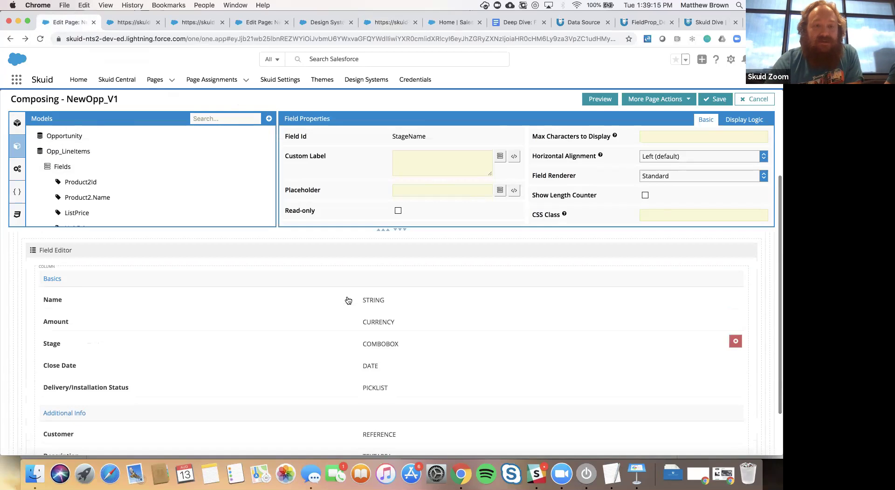
left_click(262, 24)
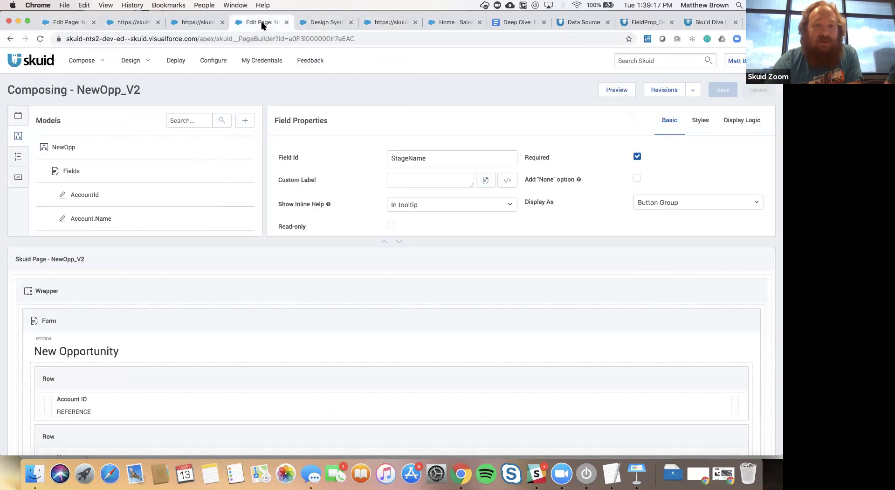
scroll(280, 362, "down", 5)
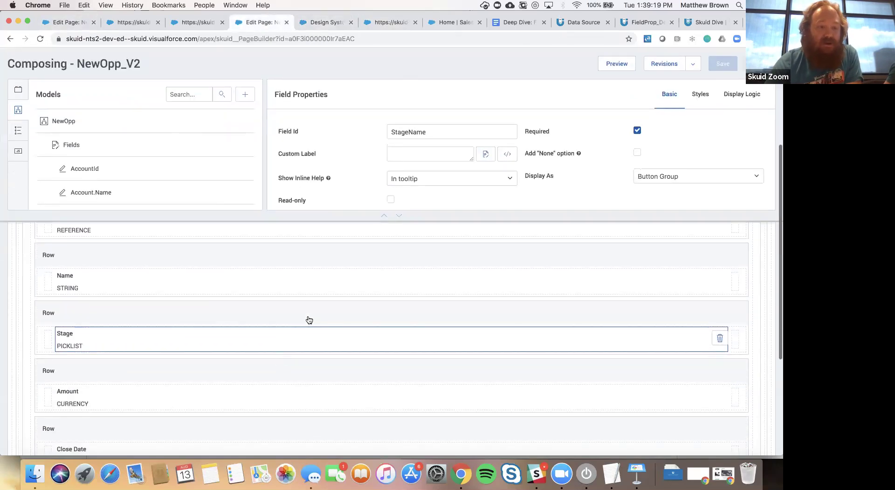
left_click(309, 319)
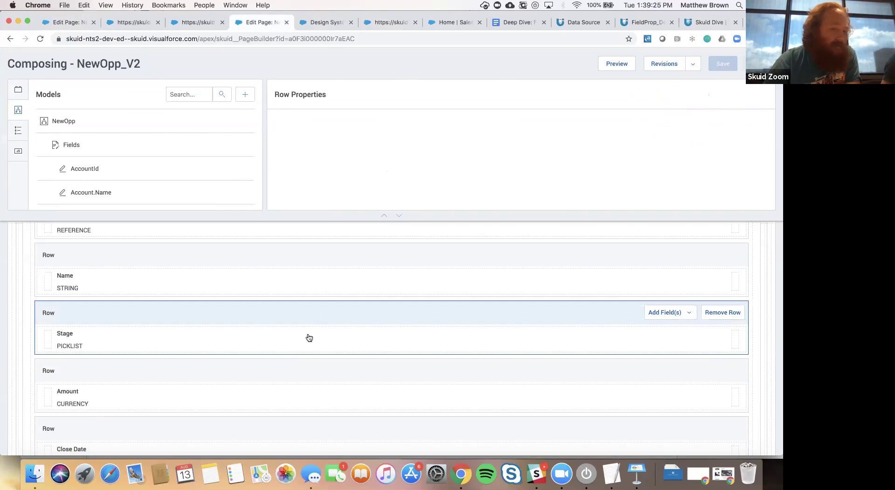
left_click(309, 337)
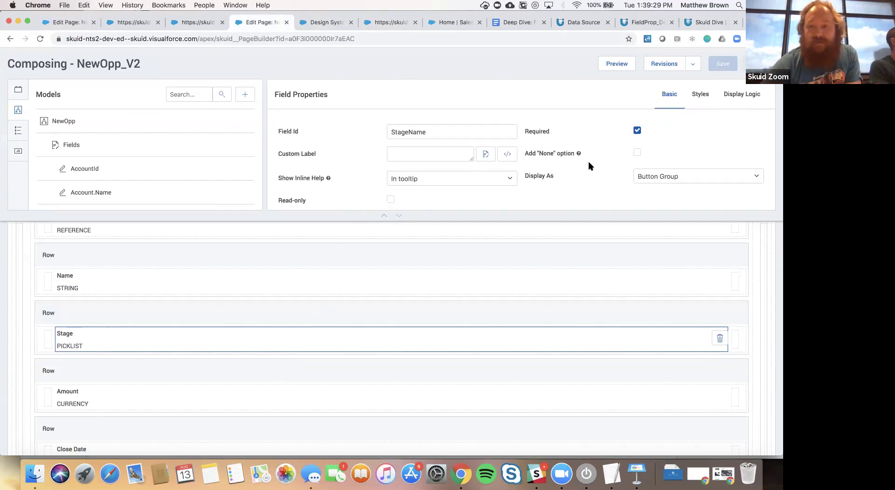
scroll(579, 153, "down", 1)
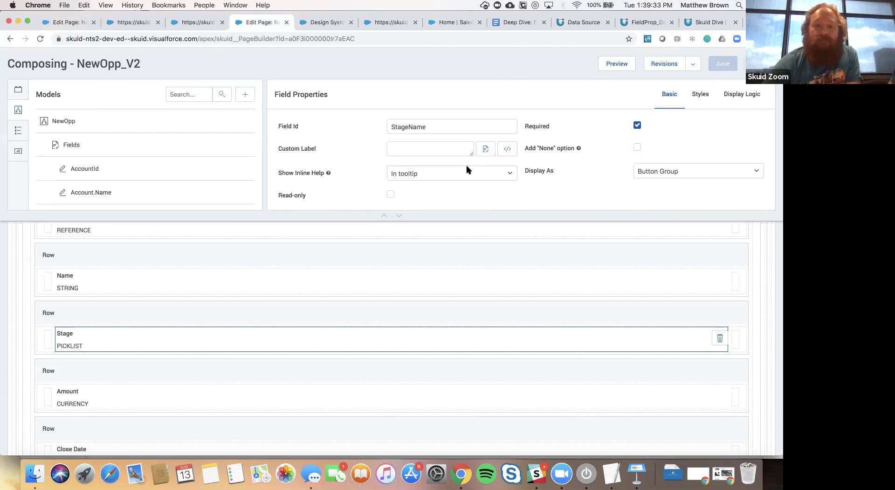
Step: Select the Private field in the NewOpp_V2 composer and review its Display As options
left_click(75, 23)
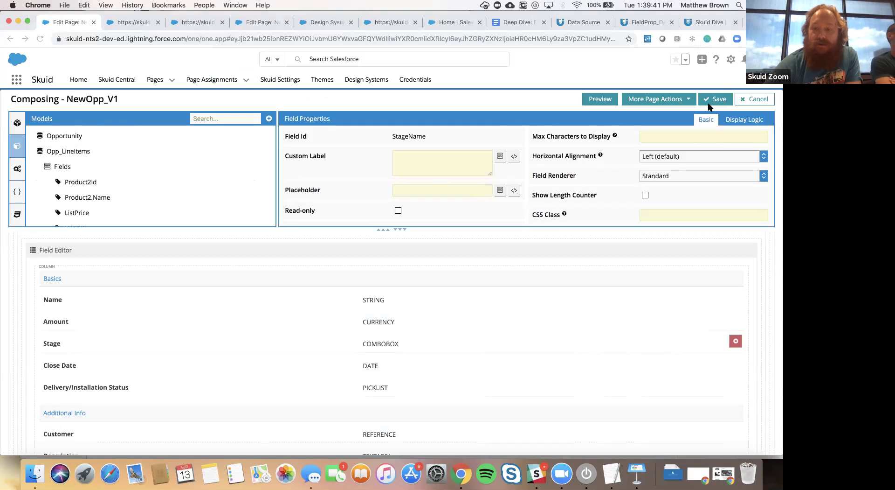
left_click(317, 23)
left_click(265, 21)
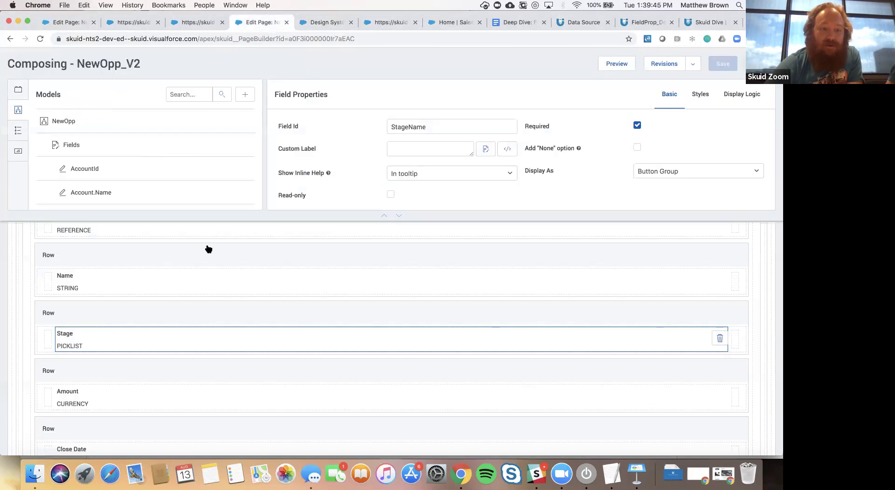
scroll(180, 358, "down", 5)
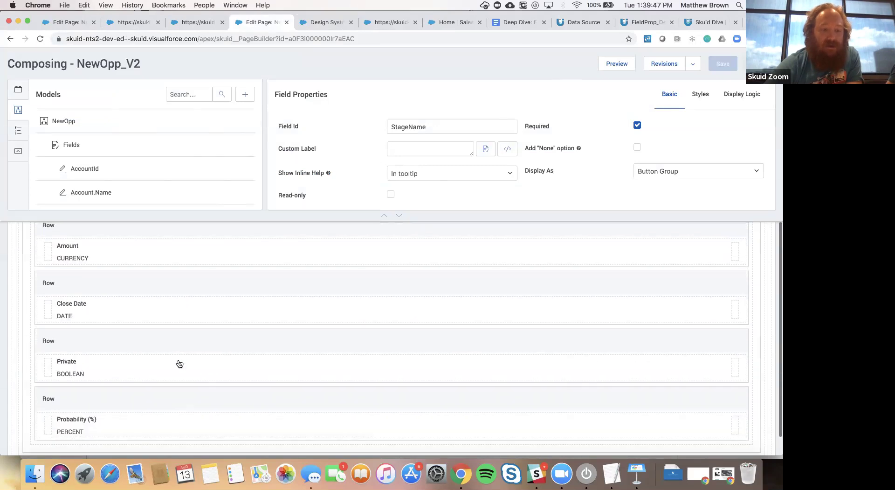
left_click(180, 364)
left_click(704, 155)
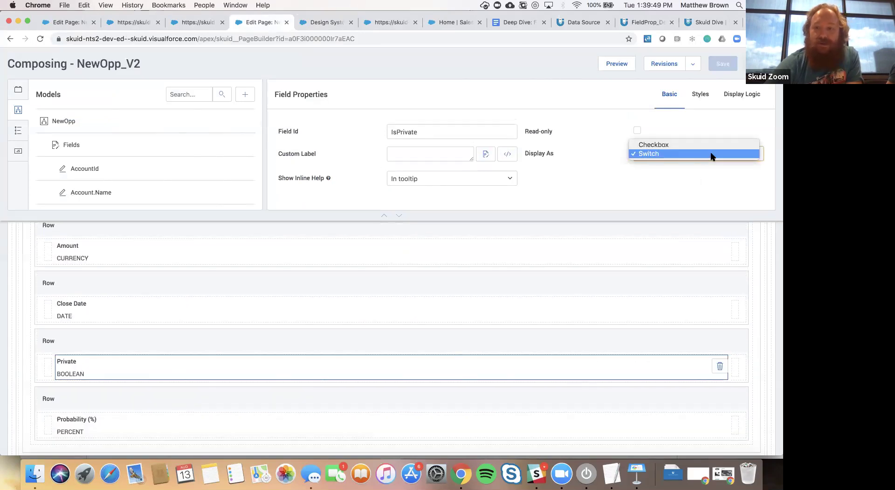
left_click(712, 121)
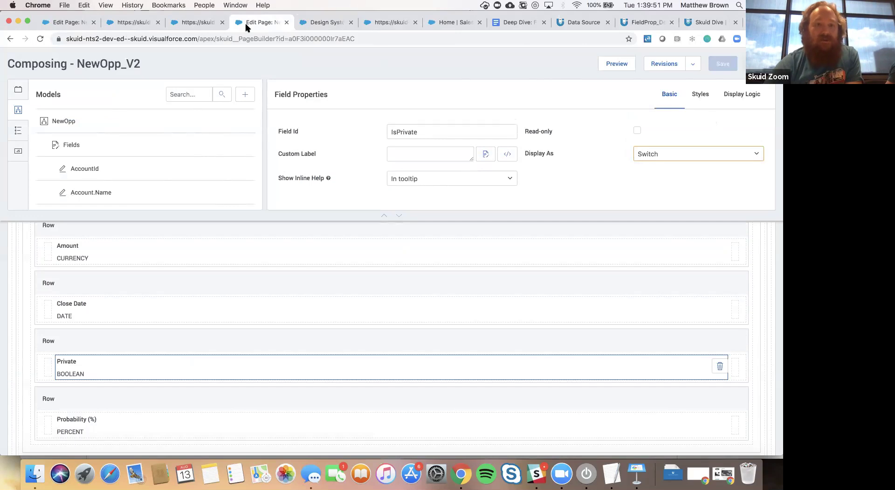
Step: Switch to the NewOpp_V2 preview and toggle the Private switch on and off
left_click(324, 22)
left_click(390, 23)
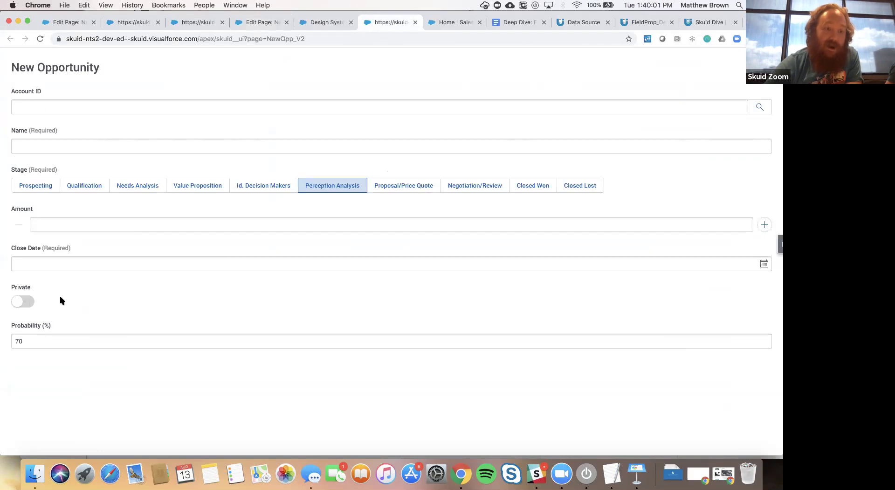
left_click(22, 303)
left_click(24, 303)
left_click(28, 303)
left_click(29, 303)
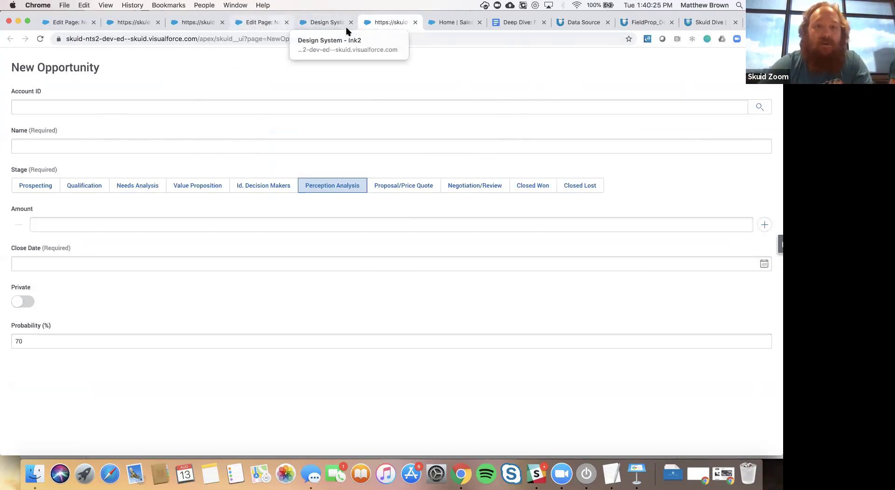
Step: Return to the NewOpp_V1 composer and show the basic properties of the Customer reference field
left_click(64, 22)
scroll(283, 341, "down", 3)
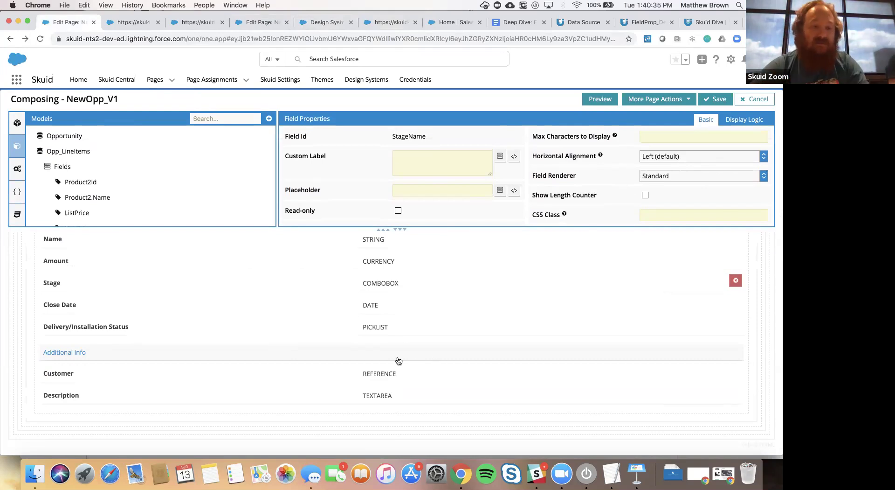
scroll(399, 361, "up", 3)
scroll(399, 360, "down", 3)
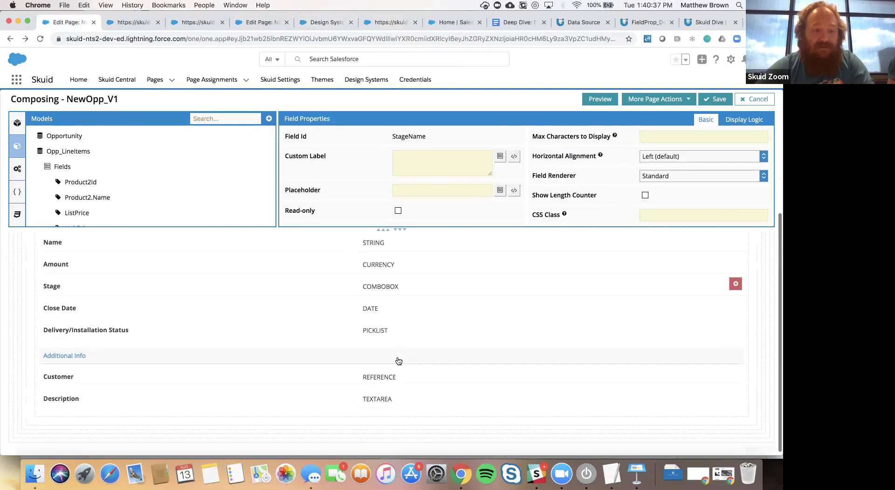
scroll(398, 362, "up", 1)
left_click(418, 405)
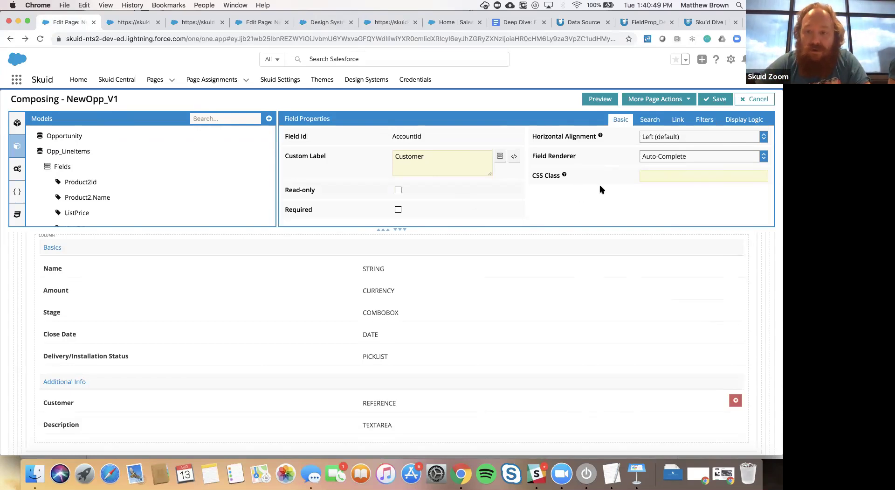
scroll(643, 177, "up", 1)
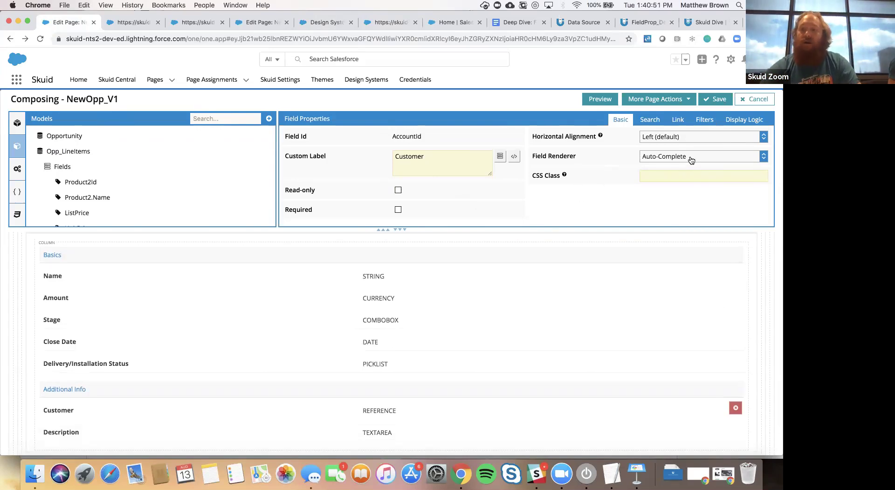
Step: Examine the Customer field's search properties, including the Visible Rows and Option Source choices
left_click(655, 120)
left_click(664, 166)
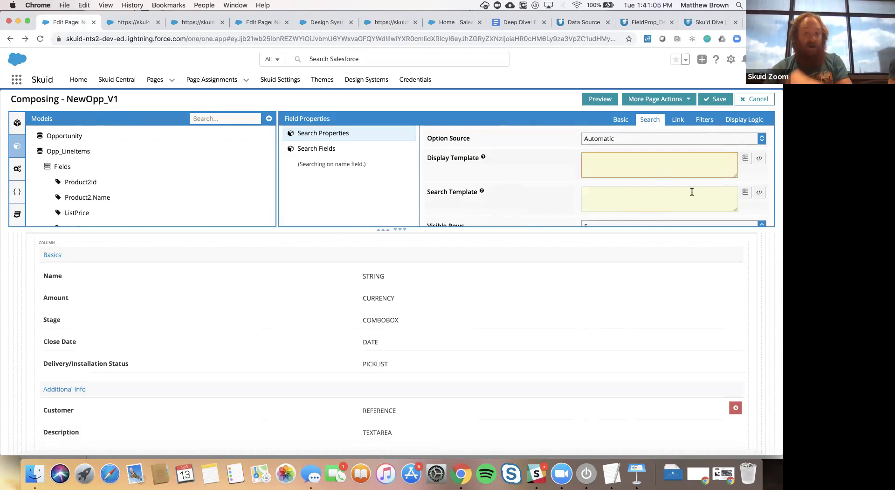
scroll(692, 191, "down", 2)
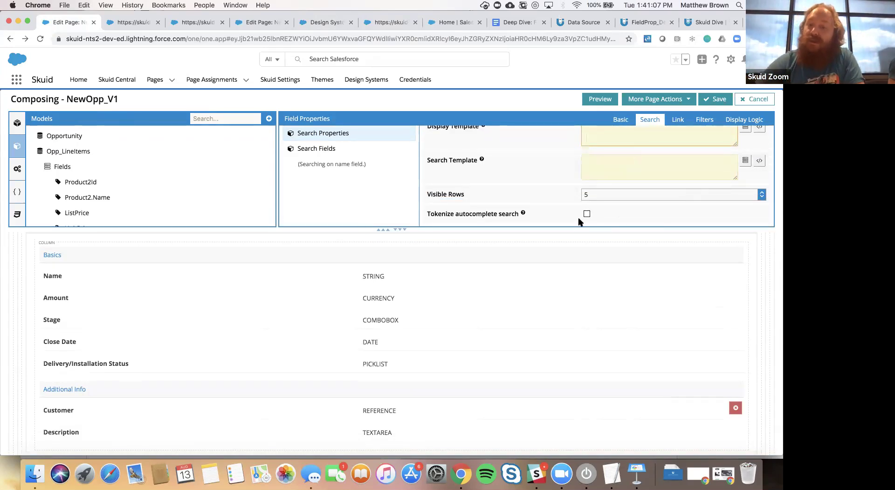
left_click(708, 196)
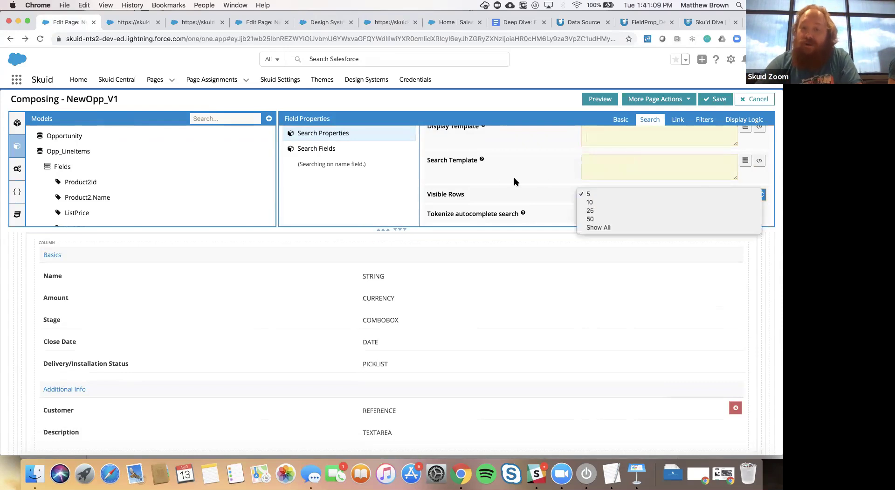
left_click(550, 184)
scroll(551, 183, "up", 2)
left_click(658, 138)
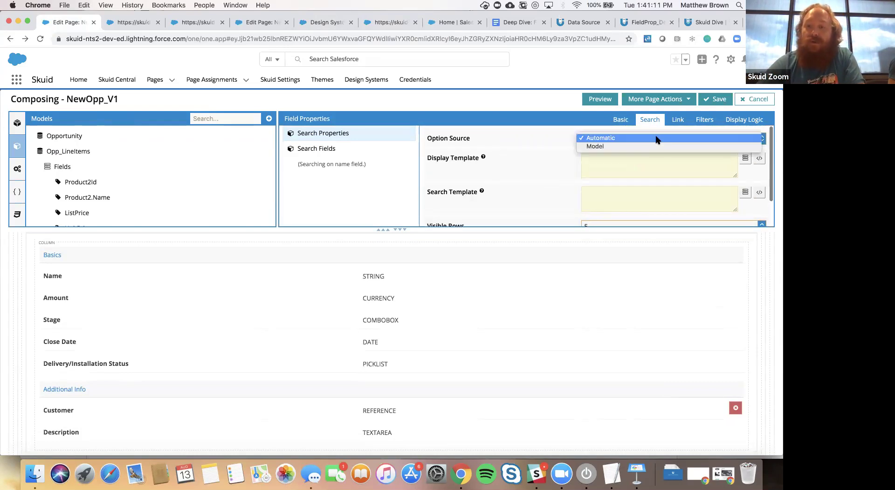
left_click(535, 161)
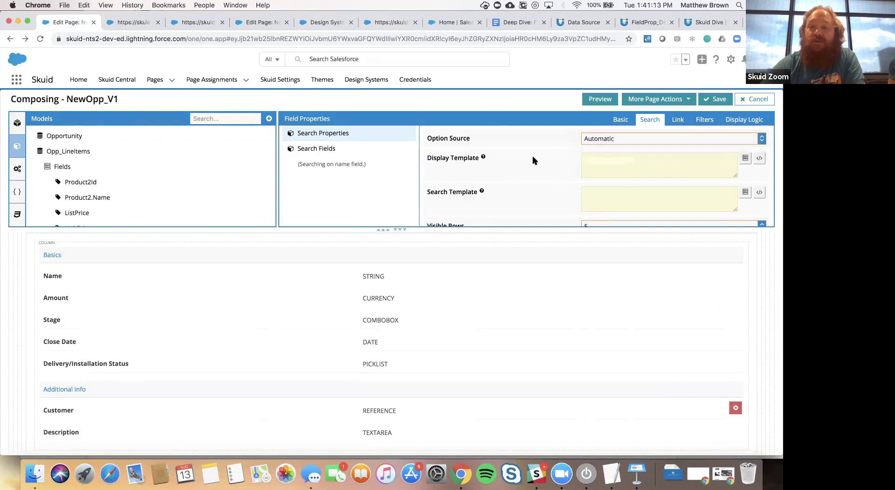
left_click(604, 140)
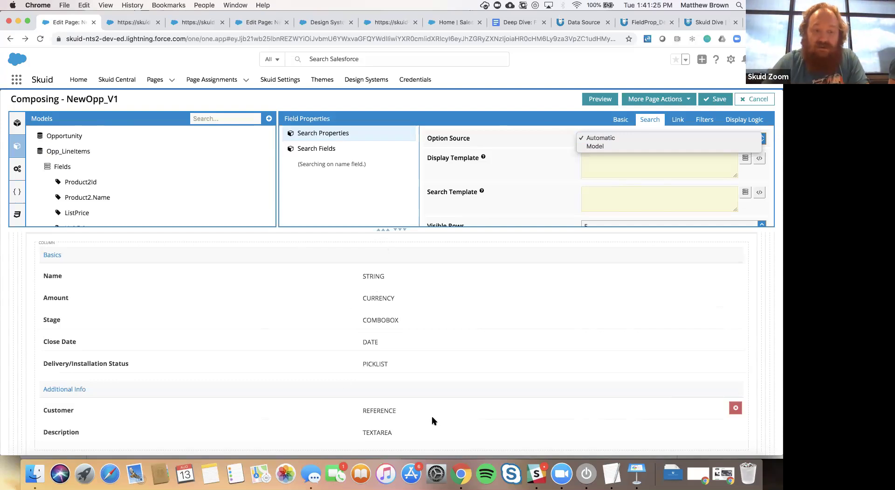
left_click(412, 415)
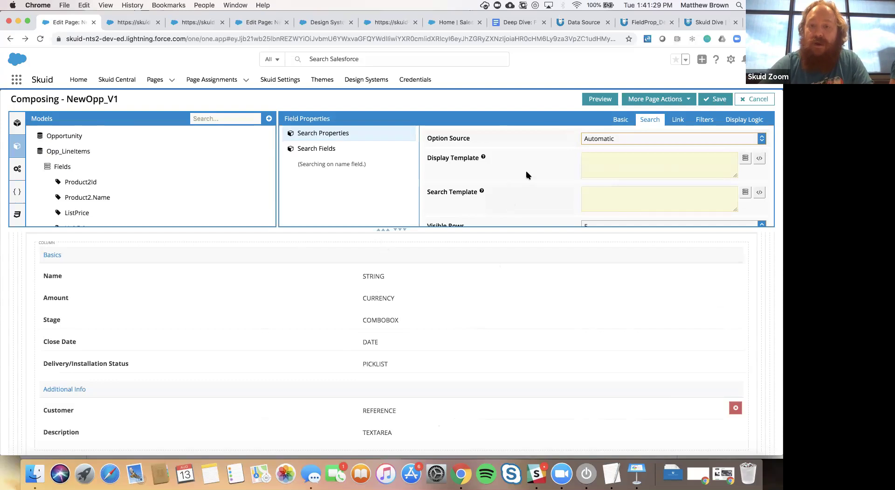
Step: Add a new model to NewOpp_V1 that uses the Salesforce Account object
left_click(269, 121)
left_click_drag(192, 167, 201, 136)
left_click(477, 196)
type("acc")
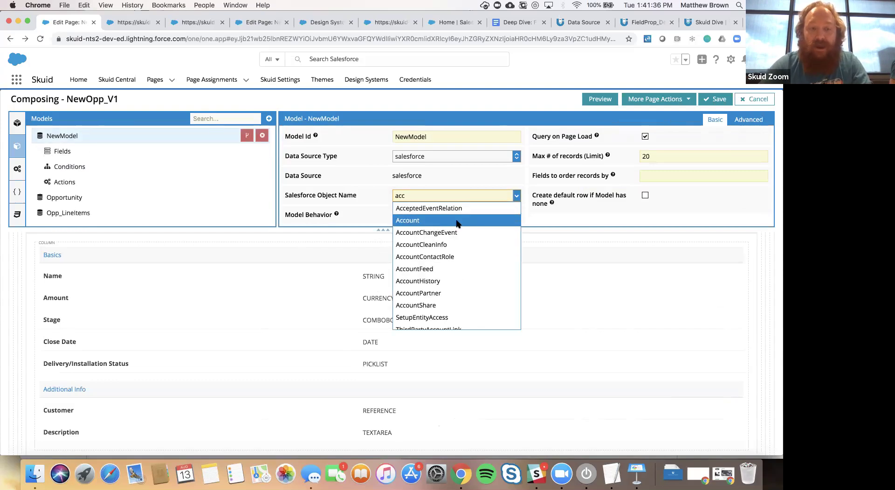
left_click(458, 221)
Step: Add two blank conditions to the new Account model
left_click(84, 168)
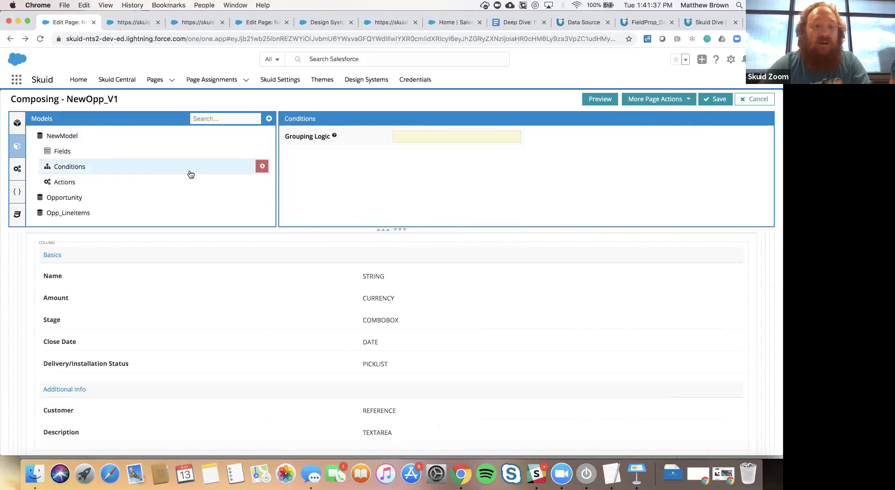
left_click(261, 166)
left_click(262, 171)
left_click(262, 167)
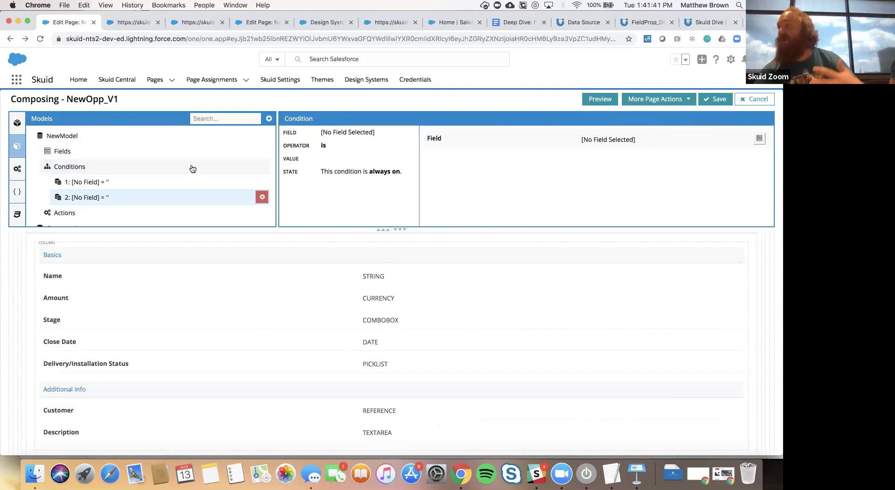
Step: Set the Customer field's search Option Source to Model, with NewModel as the Option Model
scroll(184, 222, "down", 2)
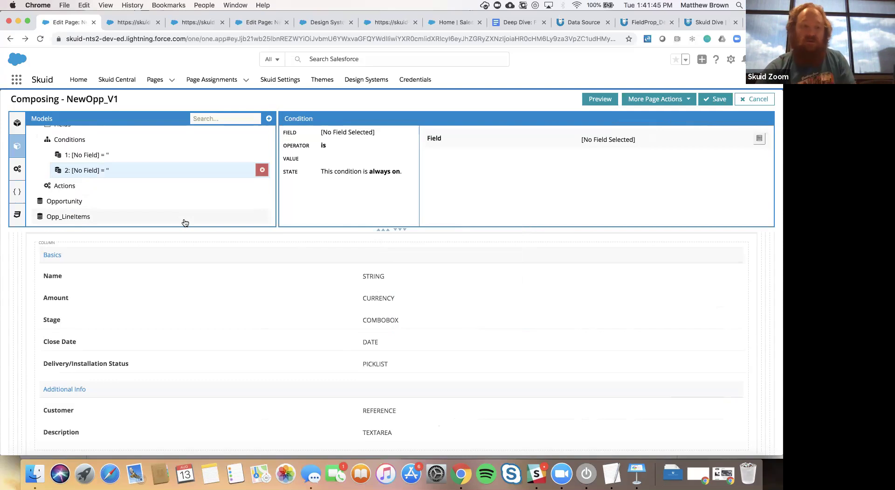
left_click(285, 405)
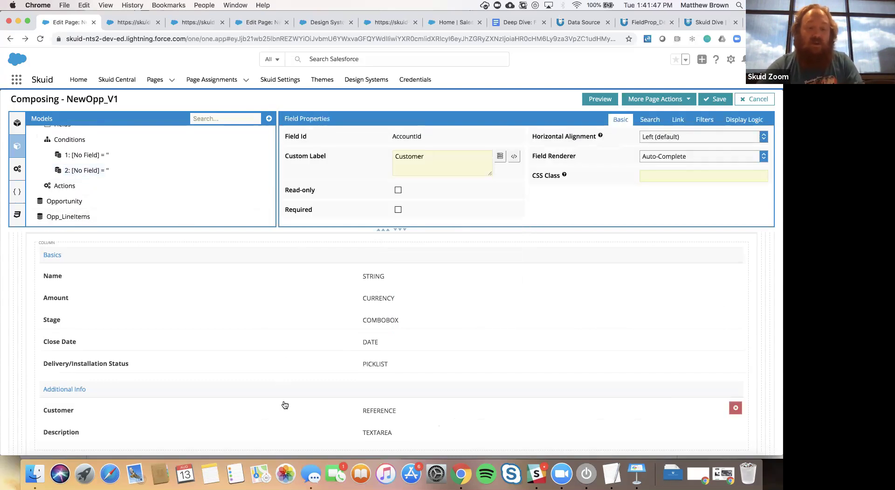
left_click(655, 120)
left_click(633, 138)
left_click(631, 147)
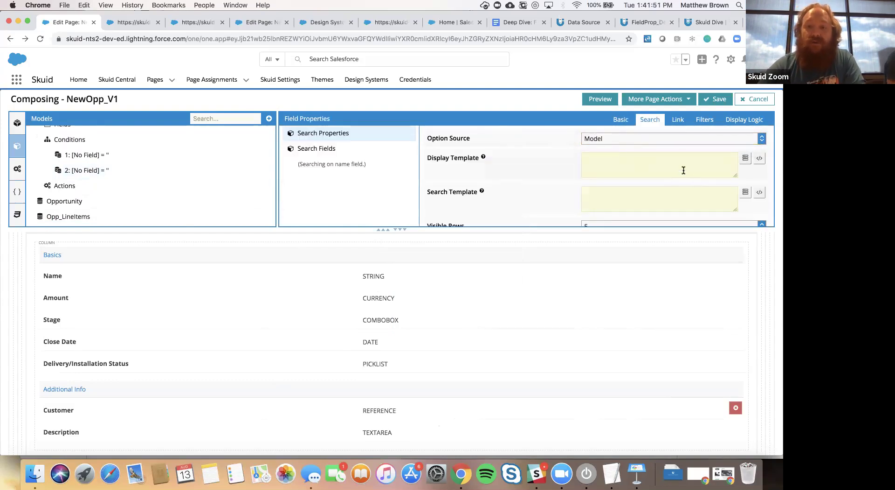
scroll(683, 168, "down", 2)
left_click(679, 204)
left_click(680, 202)
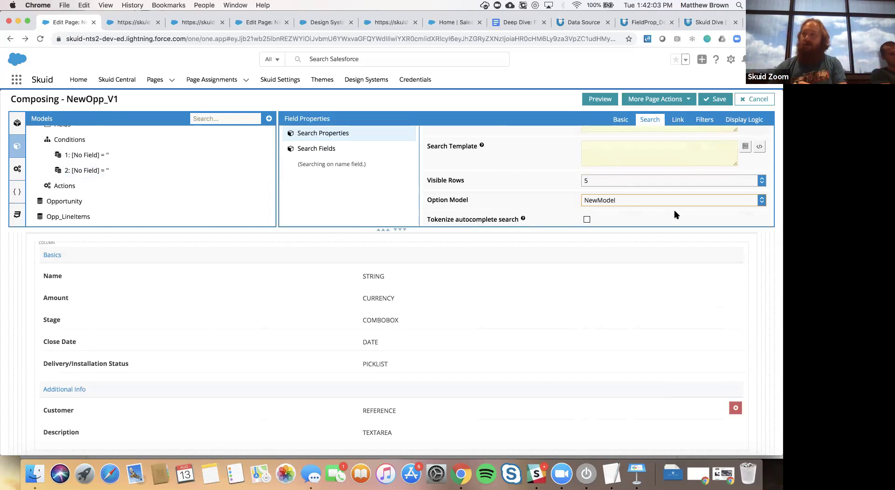
Step: Try adding two blank search fields to the Customer field, view their settings, and remove both
left_click(387, 149)
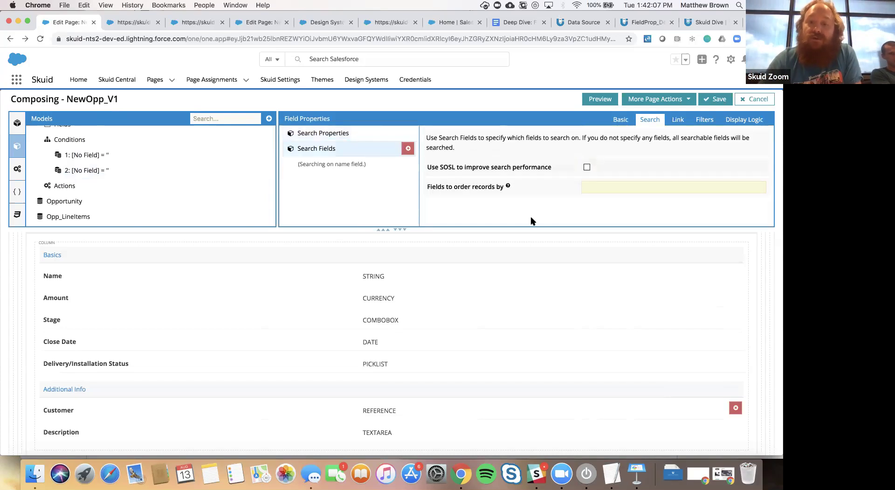
left_click(408, 148)
left_click(408, 148)
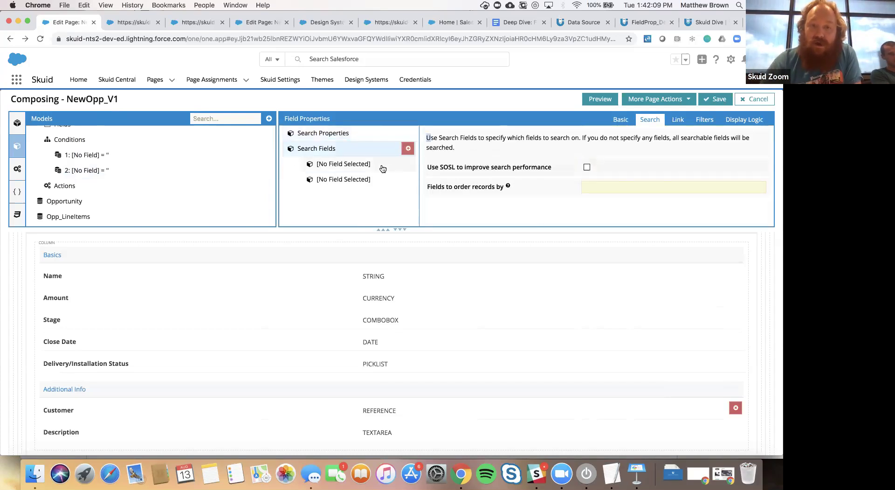
left_click(380, 165)
left_click(376, 180)
left_click(378, 164)
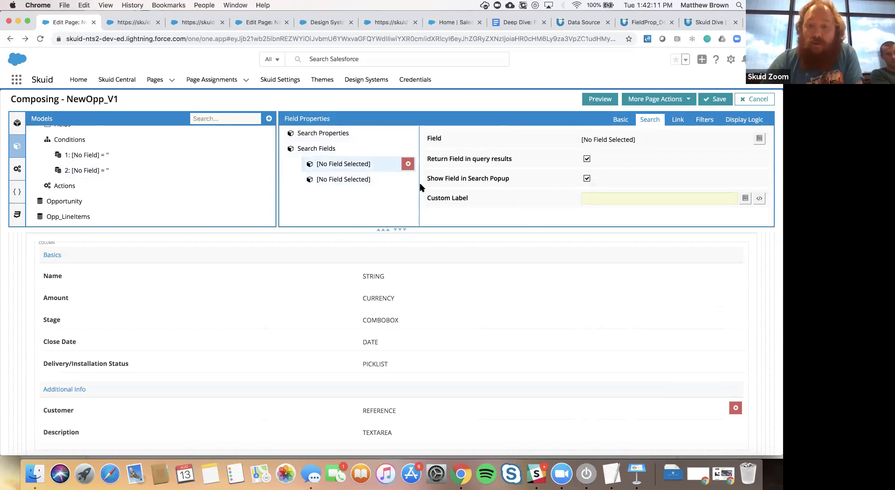
left_click(409, 164)
left_click(408, 164)
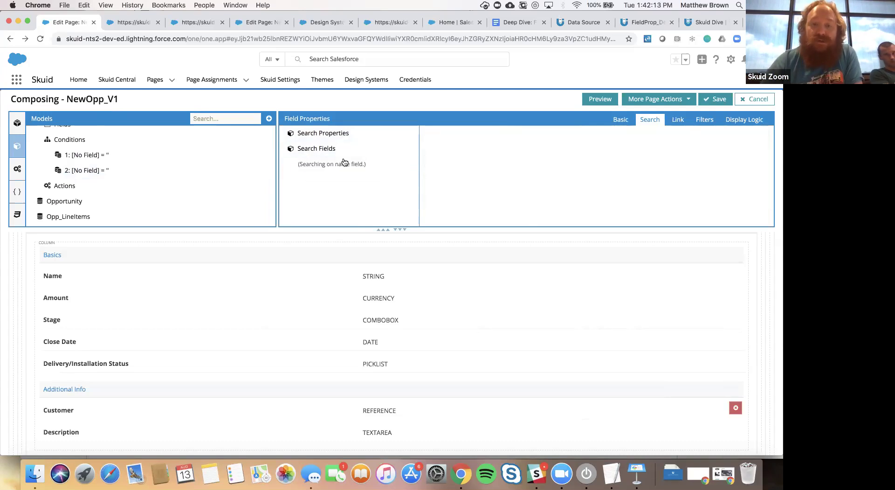
Step: Enable SOSL for the Customer field's search and keep Name Fields as the fields to search
left_click(344, 154)
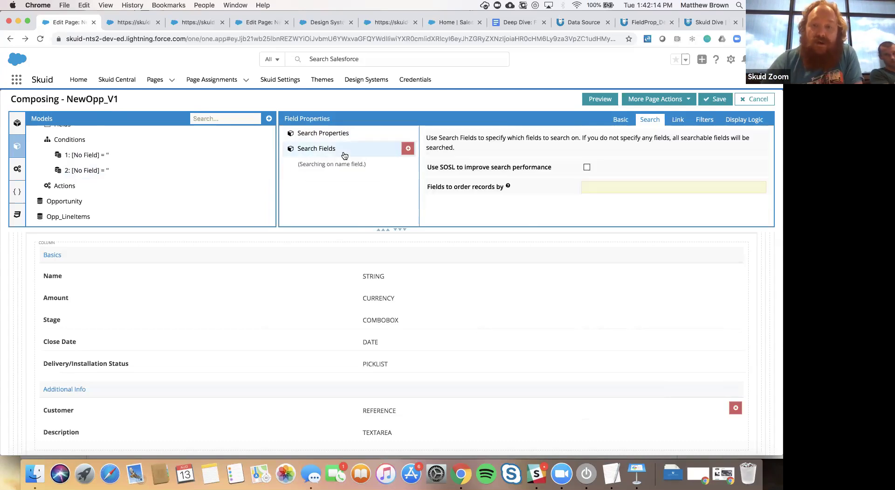
left_click(587, 167)
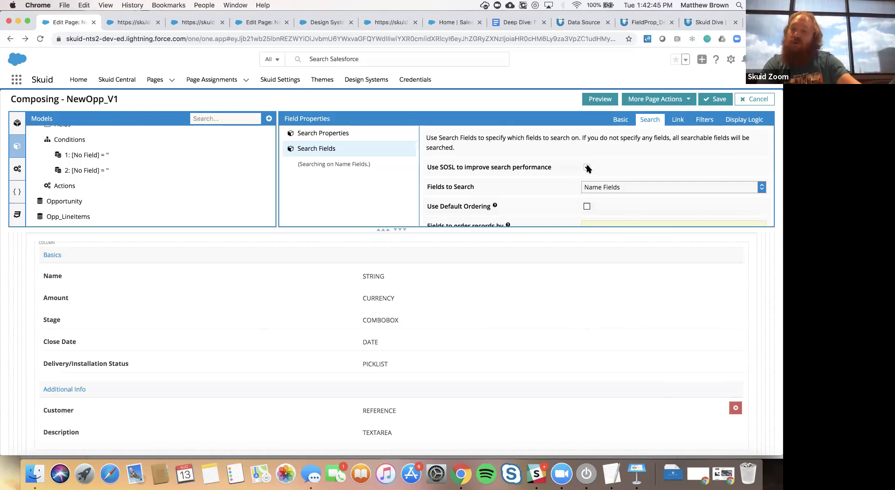
left_click(592, 187)
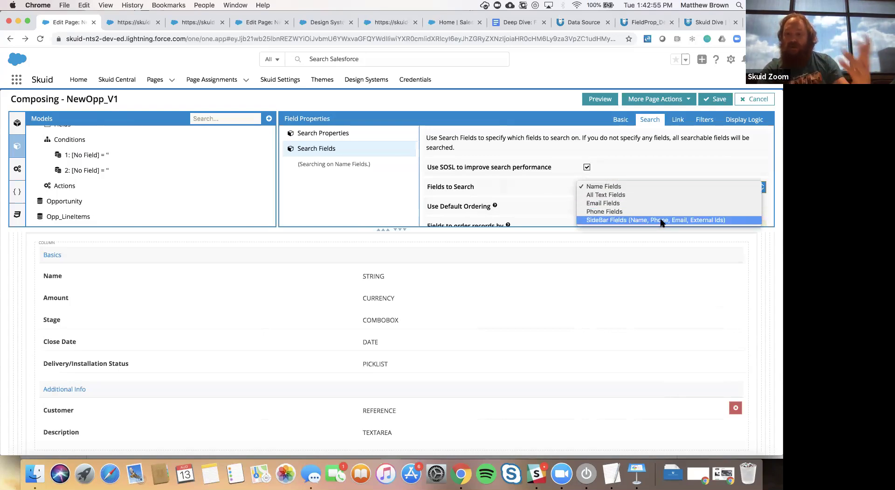
left_click(690, 153)
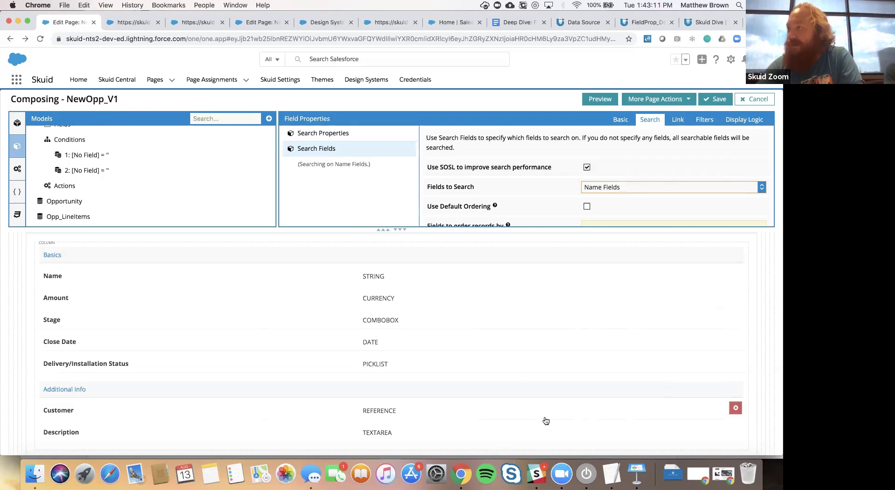
Step: Review the Navigation Type choices in the Customer field's link options
left_click(682, 121)
left_click(623, 139)
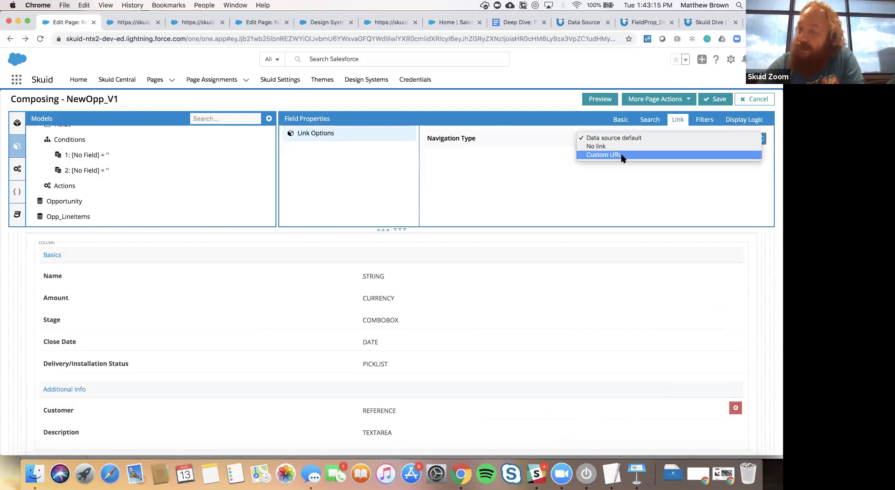
left_click(610, 194)
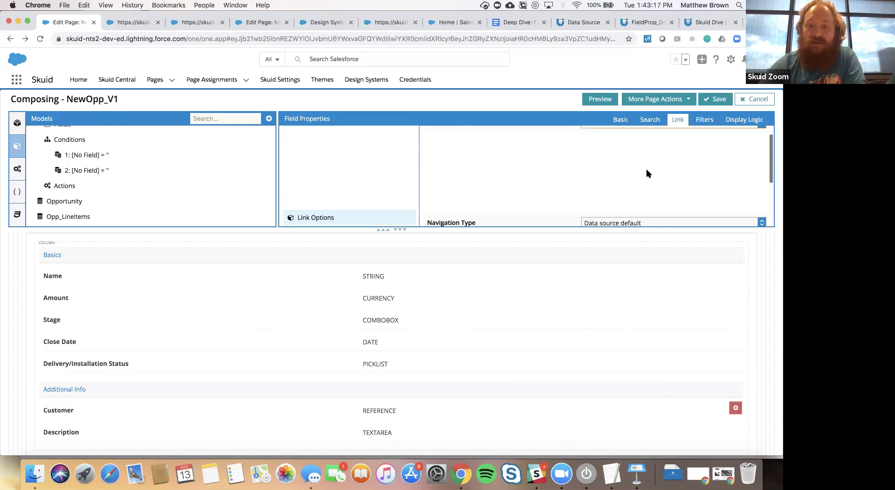
Step: Try adding two lookup filters to the Customer field, with the first filter's Content set to Another field from row
left_click(706, 122)
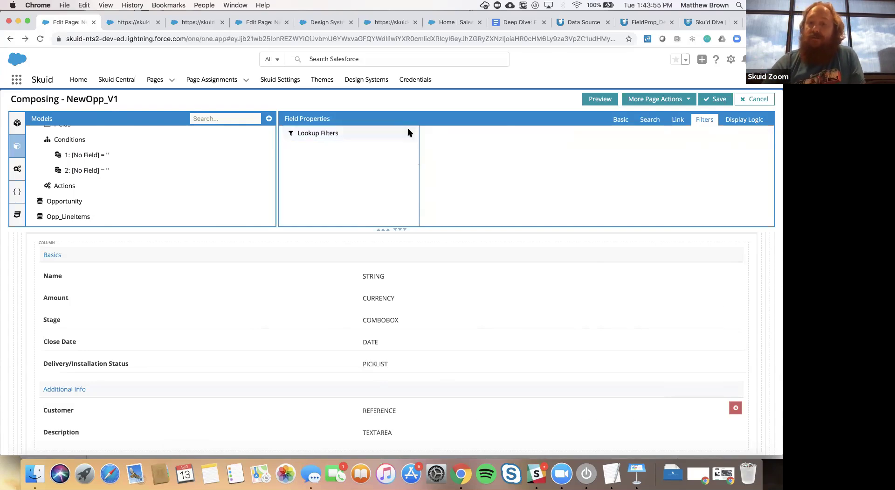
left_click(378, 140)
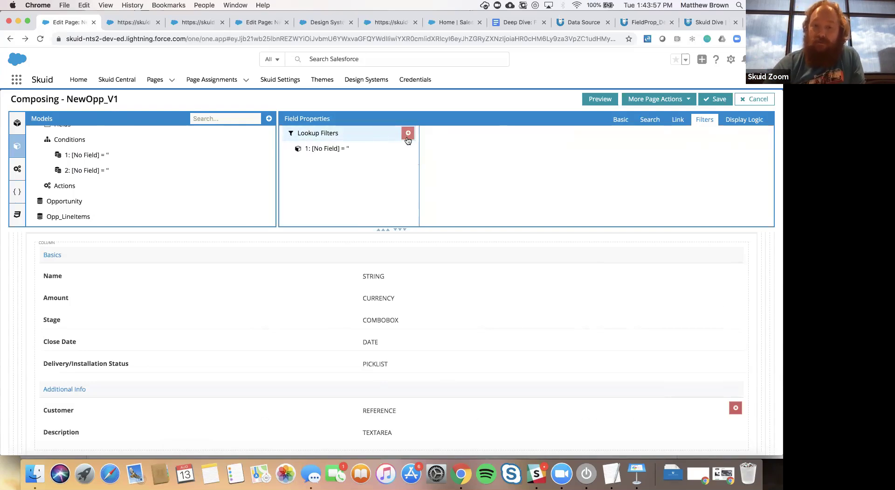
left_click(391, 155)
left_click(522, 208)
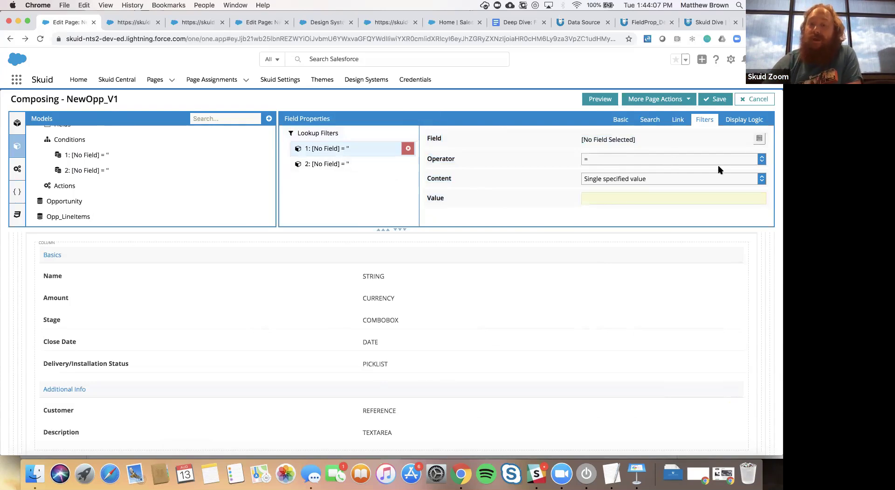
left_click(632, 182)
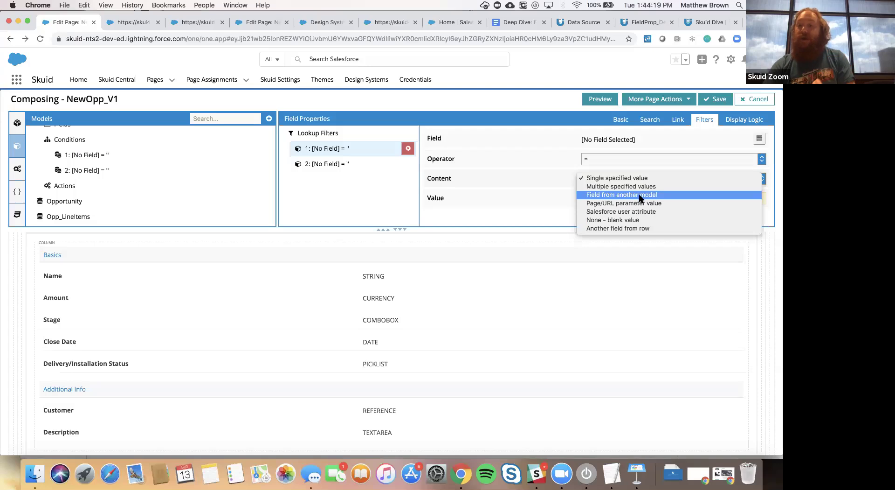
left_click(598, 229)
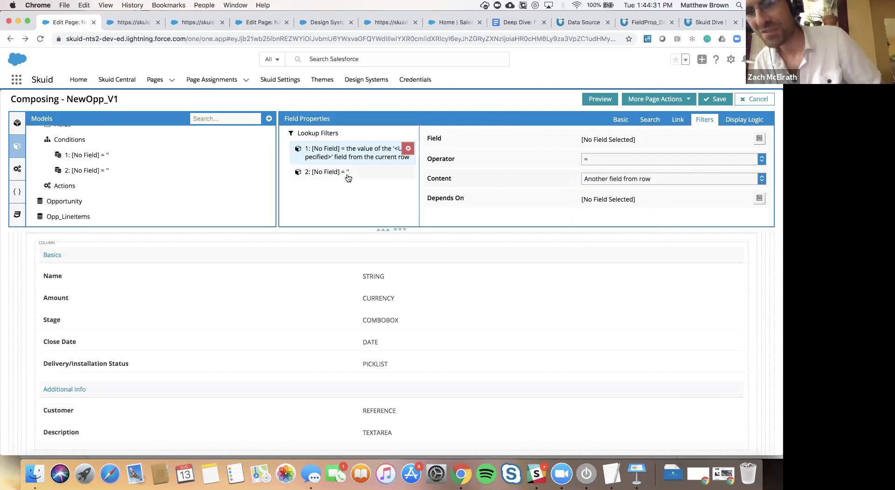
Step: Compare the settings of the Customer field's two lookup filters and remove both
left_click(380, 174)
left_click(384, 159)
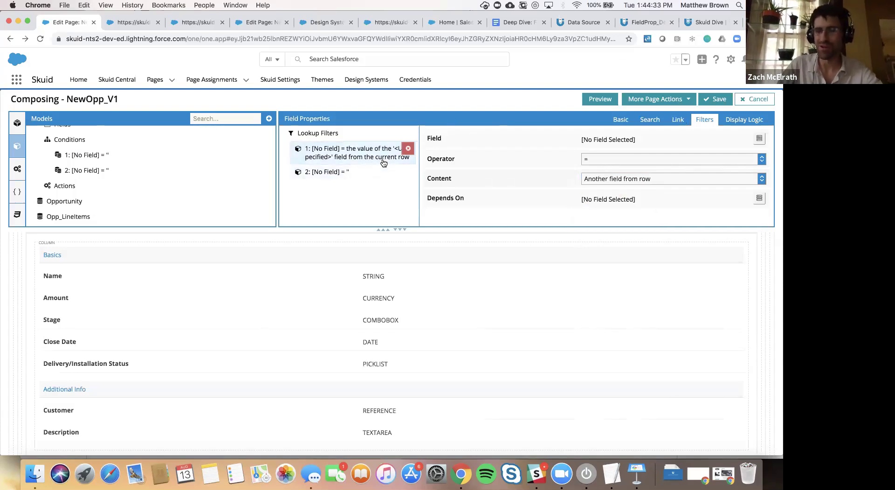
left_click(380, 172)
left_click(394, 161)
left_click(392, 171)
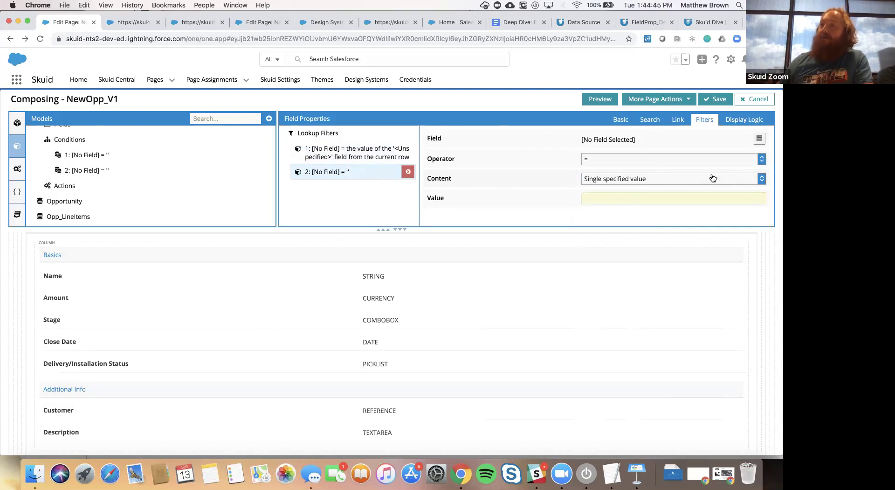
left_click(409, 172)
left_click(408, 148)
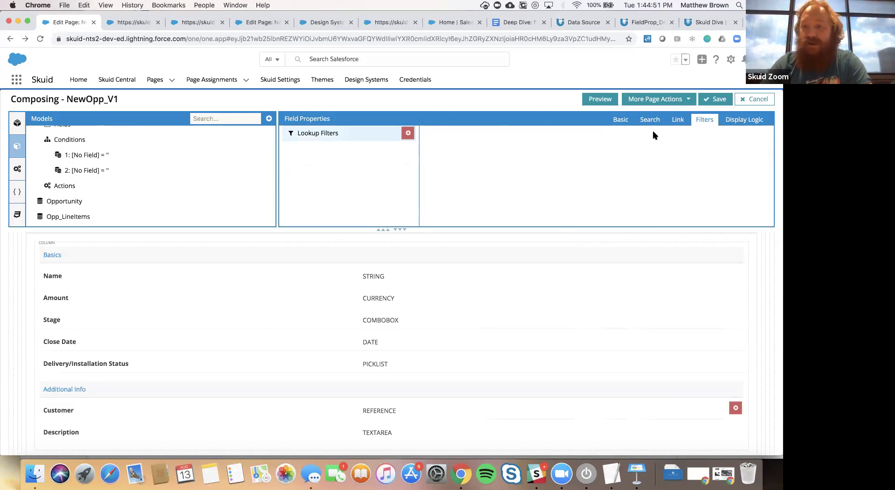
Step: Set the Customer field's Field Renderer to Picklist
left_click(621, 119)
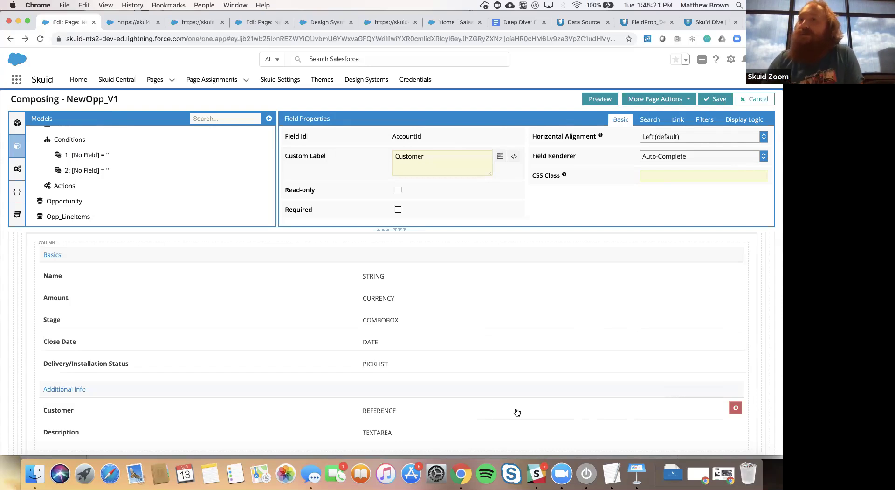
left_click(717, 159)
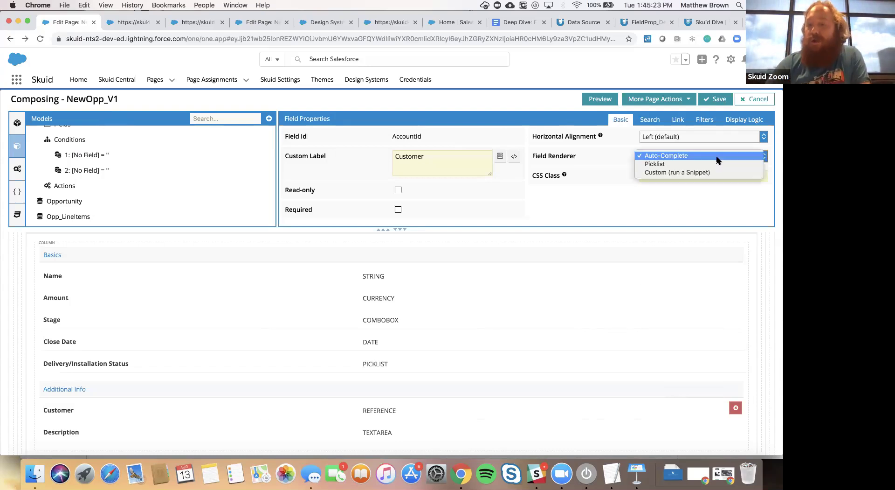
left_click(704, 166)
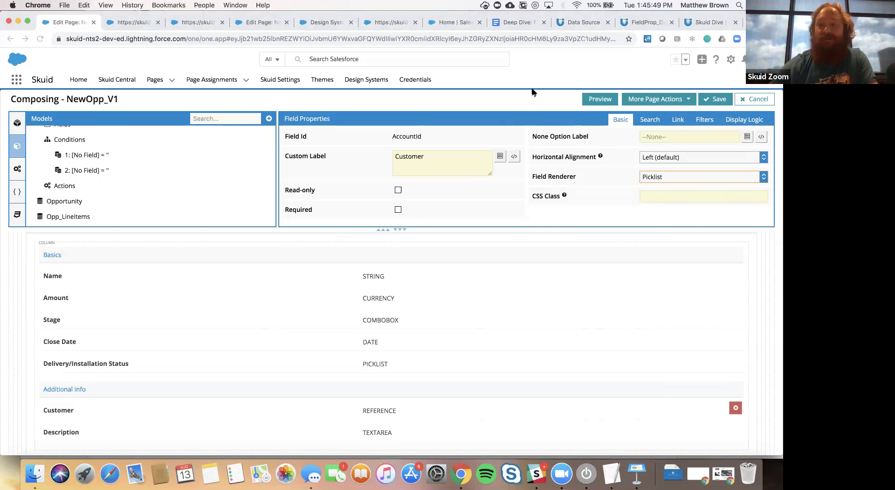
Step: Review the Customer field's lookup filters and search properties alongside the model's conditions
left_click(704, 119)
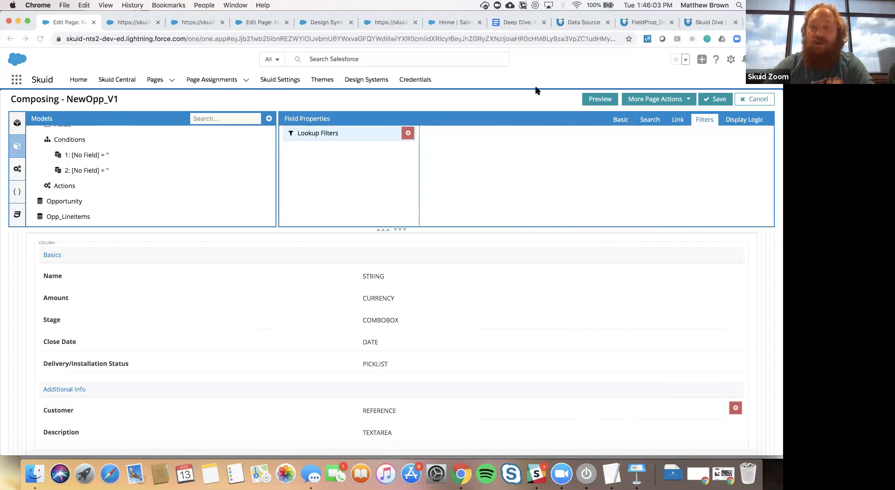
left_click(654, 122)
left_click(598, 139)
left_click(560, 142)
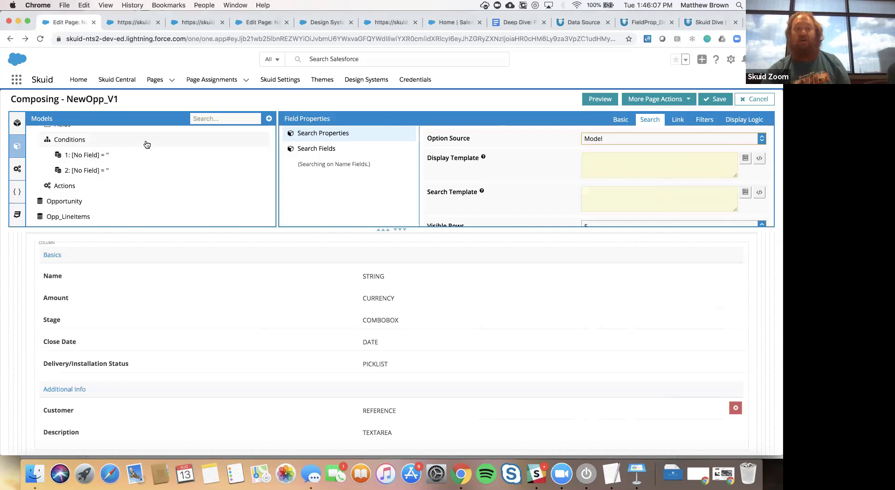
left_click(146, 143)
scroll(146, 143, "up", 1)
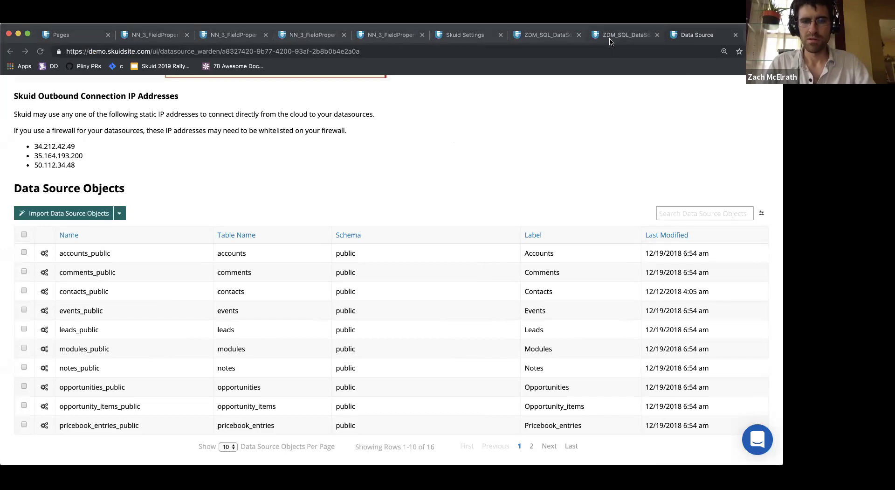
Step: In the ZDM_SQL_DataSource_FieldProperties preview, set the first case's Account to Acme - Engineering
left_click(610, 41)
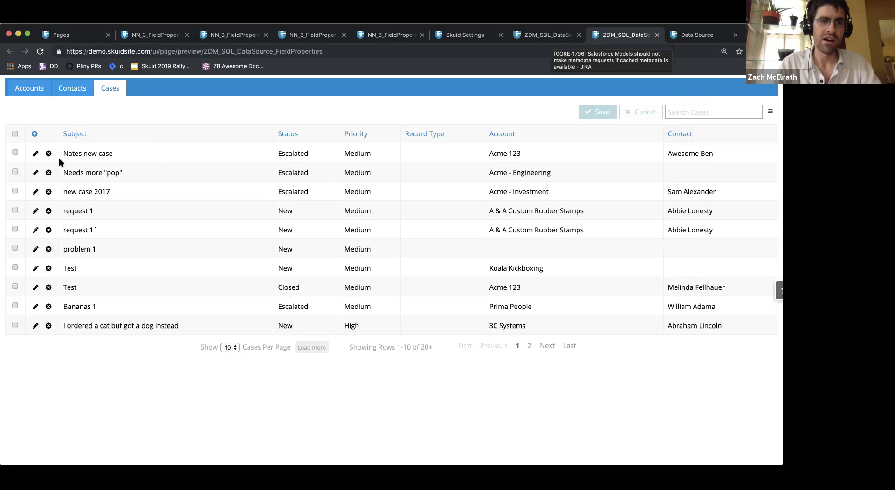
left_click(36, 154)
left_click(545, 153)
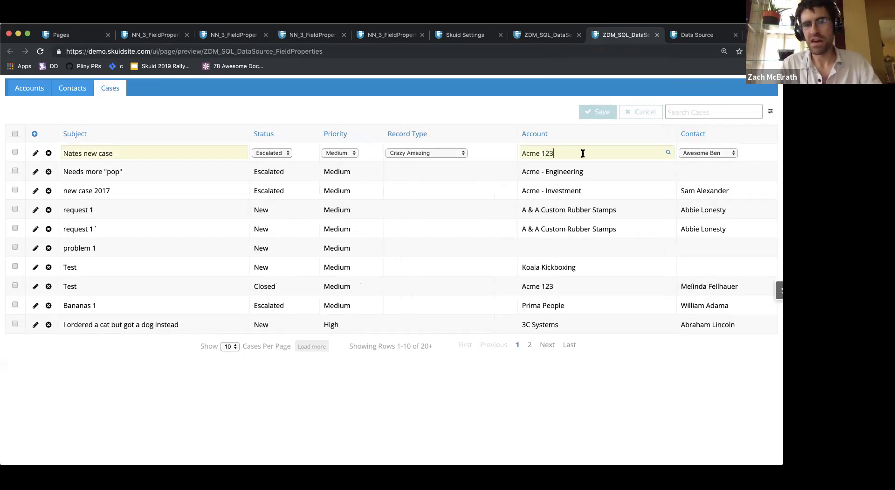
key("super+a")
type("Acme - Eng")
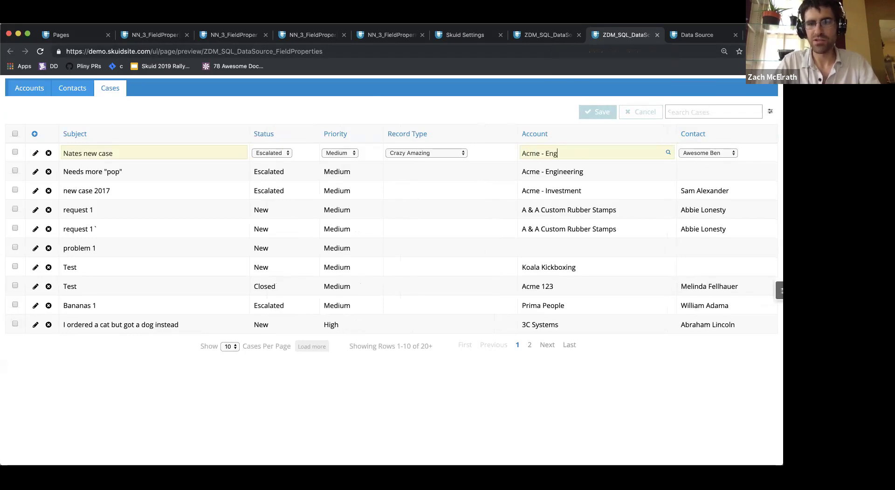
left_click(585, 167)
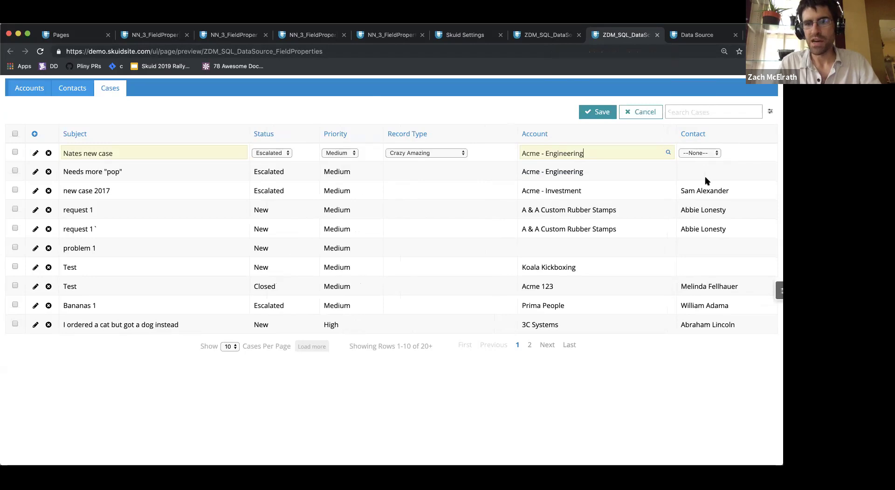
Step: Select the contact belonging to the chosen account for the first case and recheck its available contacts
left_click(709, 152)
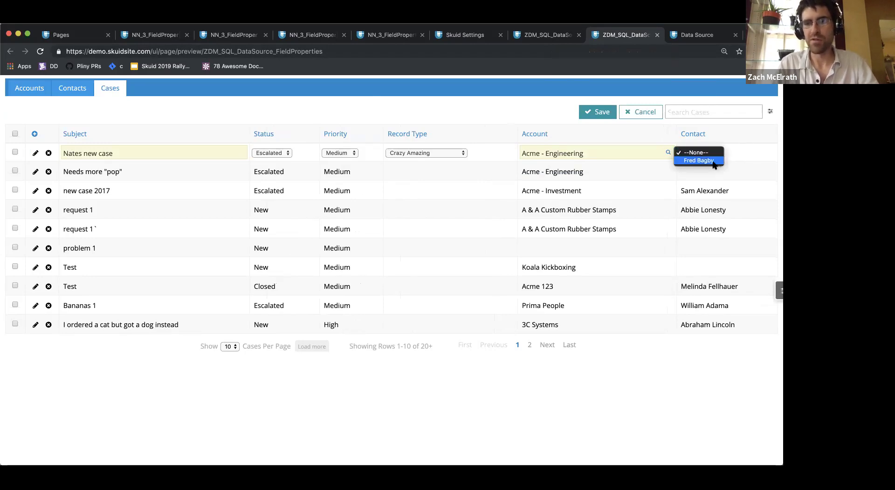
left_click(714, 163)
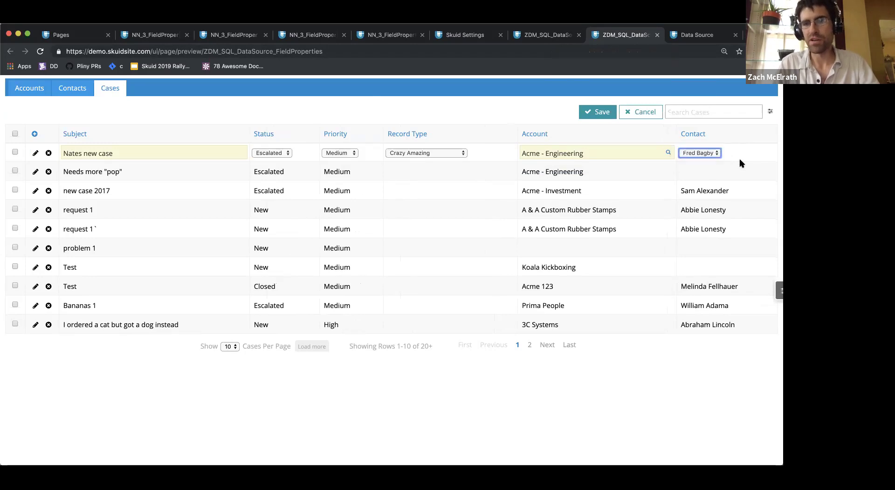
left_click_drag(624, 152, 523, 148)
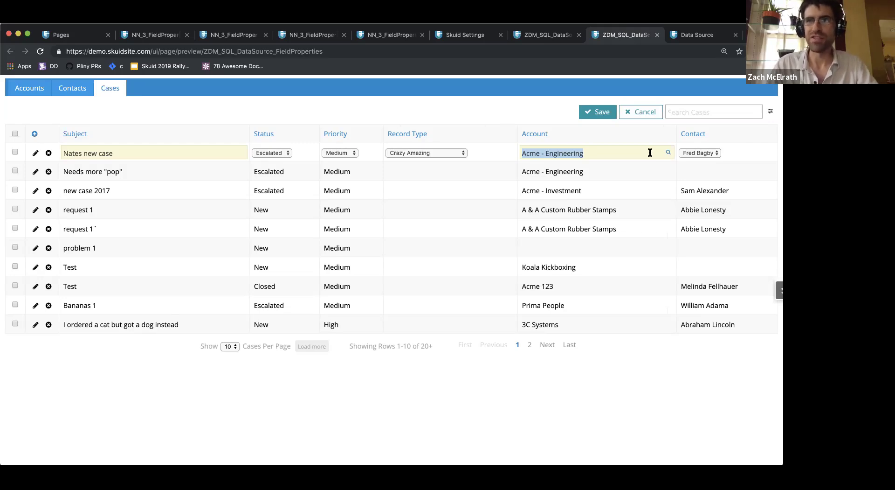
left_click(701, 153)
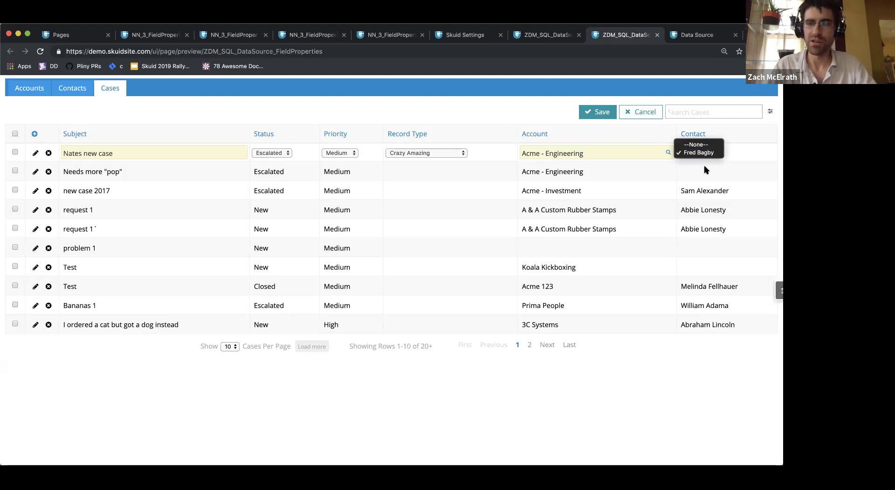
left_click(700, 153)
Step: Put the "new case 2017" row into edit mode and examine the contacts offered for its Acme - Investment account
left_click(739, 195)
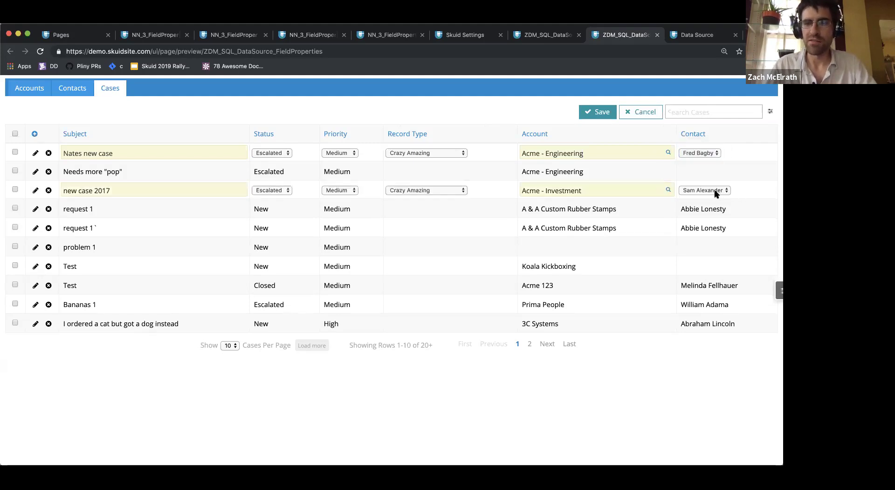
left_click(719, 192)
scroll(713, 142, "up", 3)
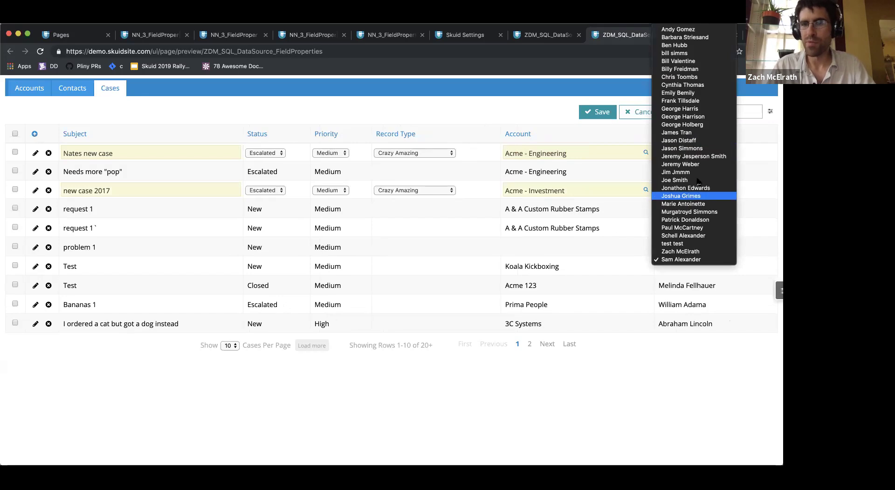
left_click(753, 186)
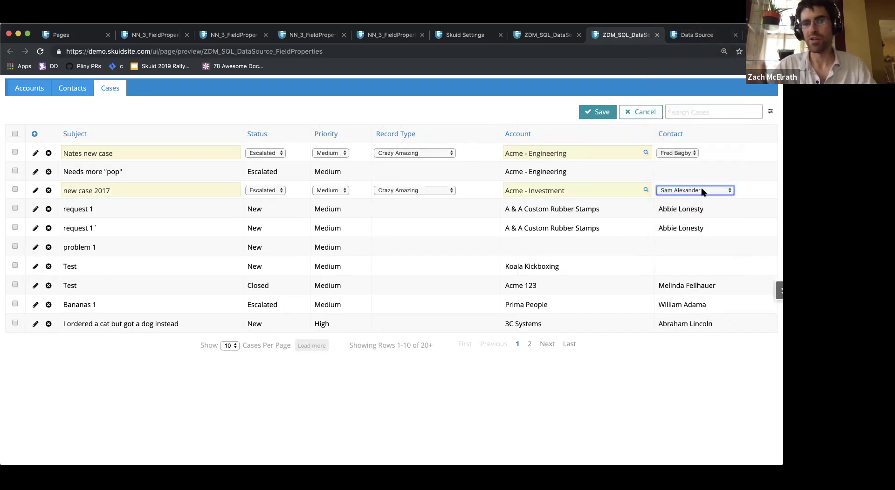
left_click_drag(567, 192, 472, 194)
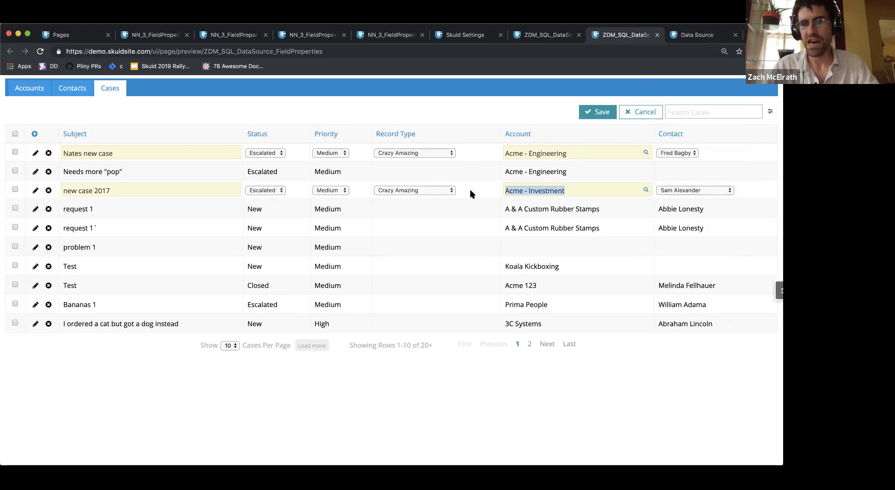
left_click(470, 114)
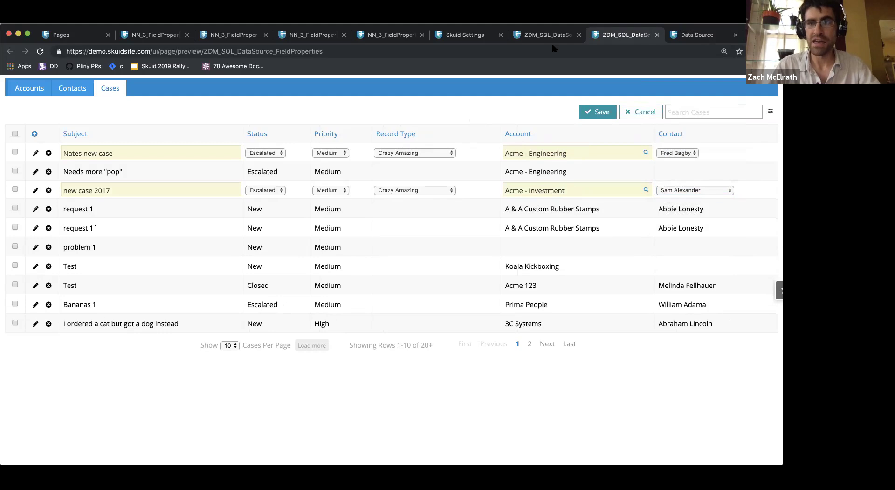
Step: In the page composer, examine the Contact column's lookup filter in the Cases table, and open the Account column's properties
key("ctrl+shift+Tab")
left_click(163, 284)
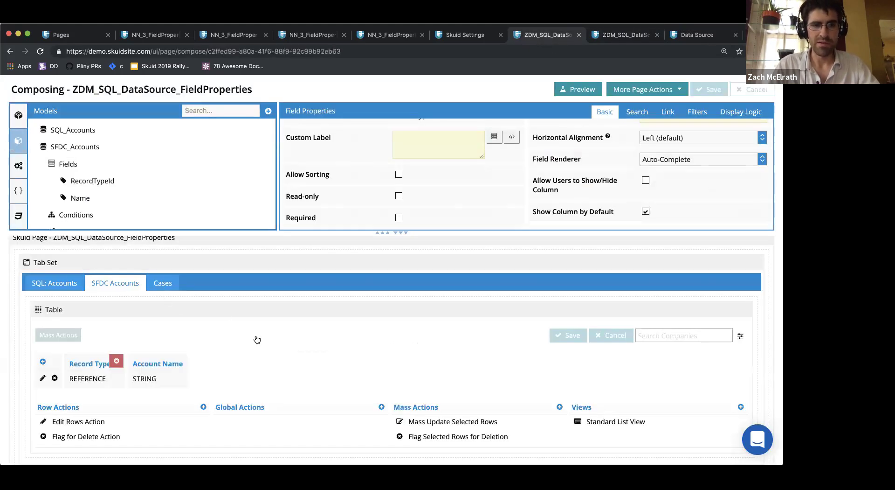
left_click(310, 342)
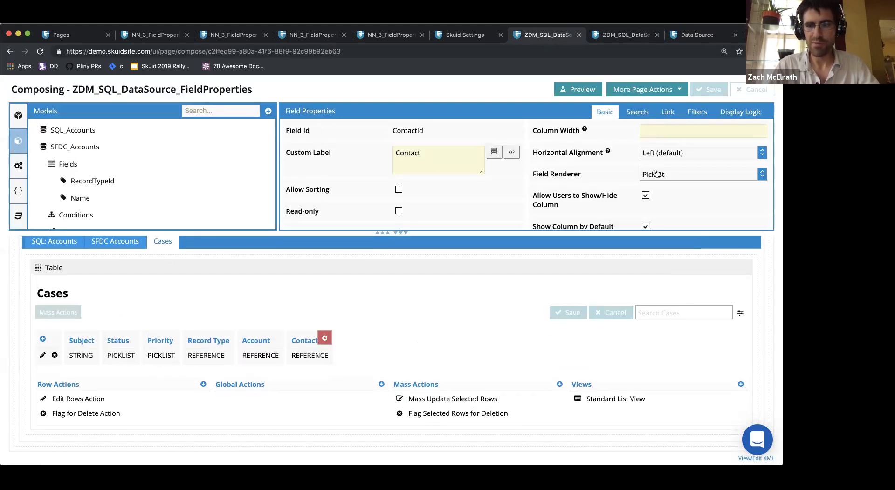
left_click(695, 112)
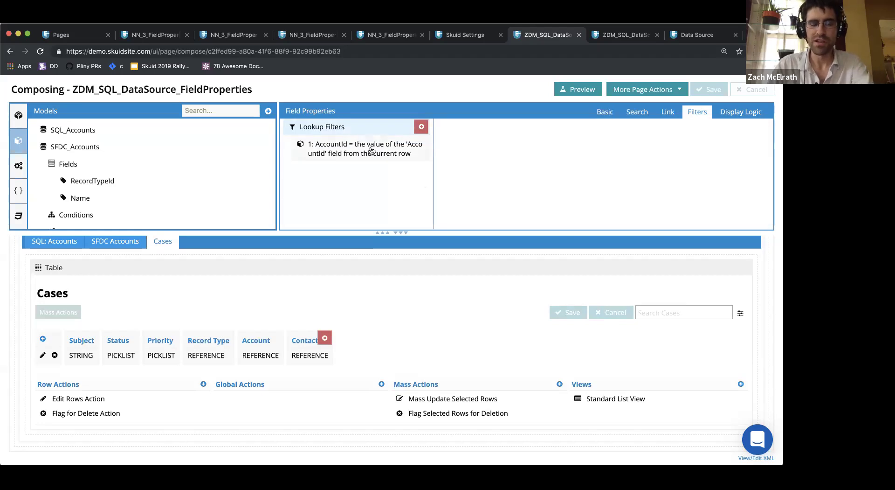
left_click(372, 151)
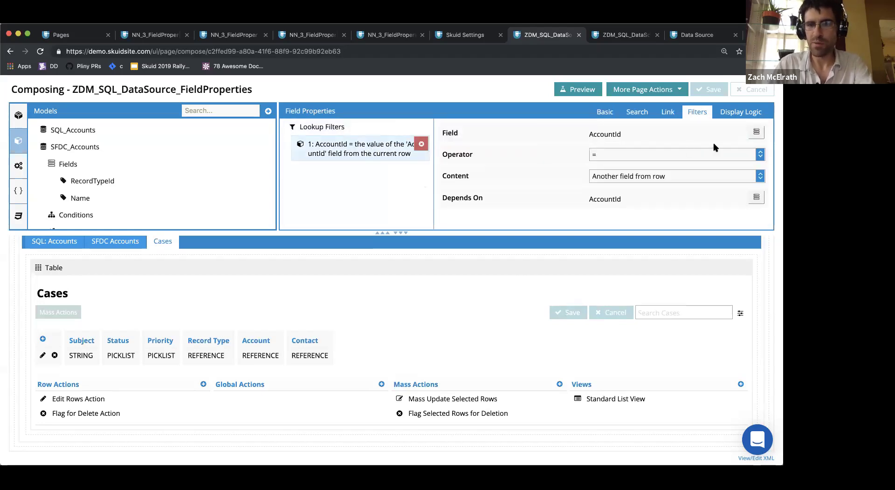
left_click(660, 179)
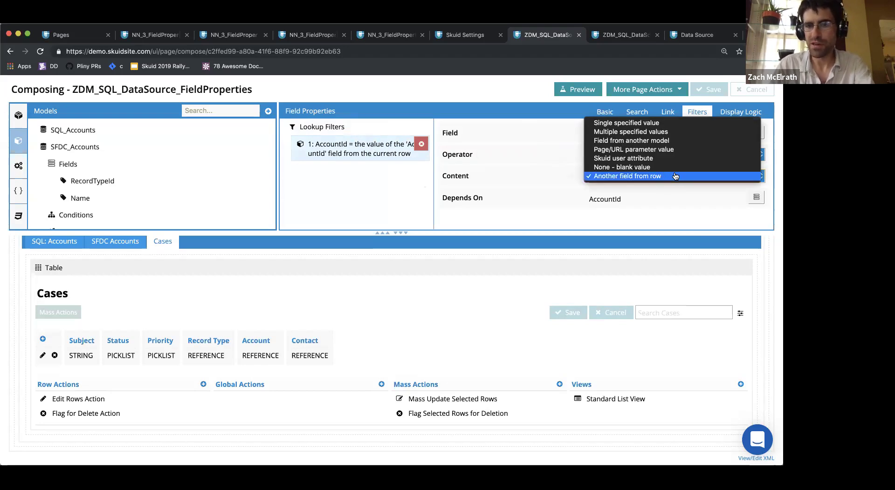
left_click(621, 177)
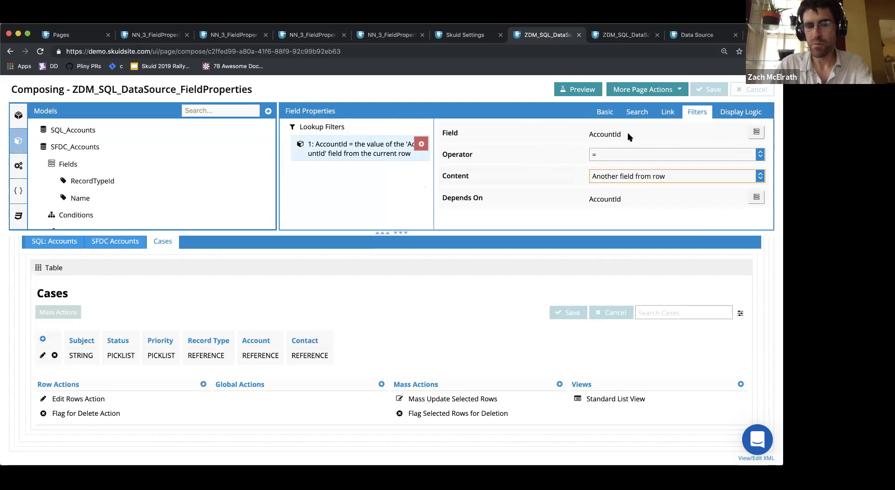
double_click(603, 135)
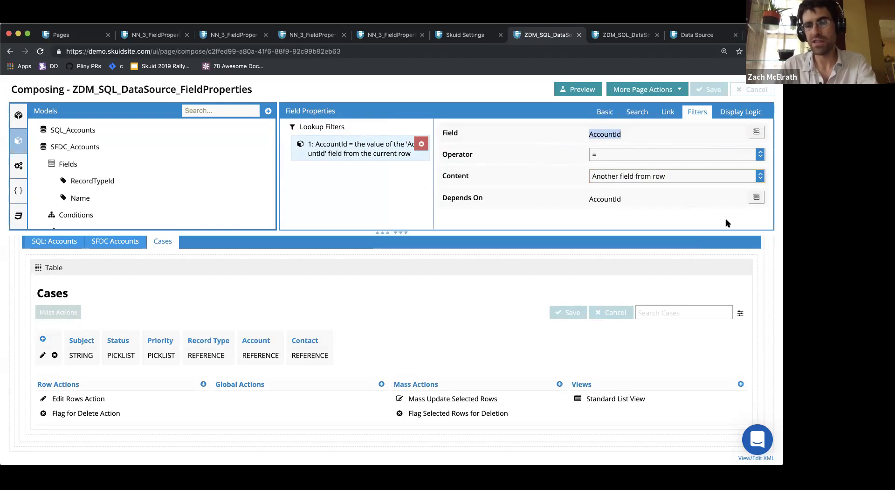
left_click(254, 349)
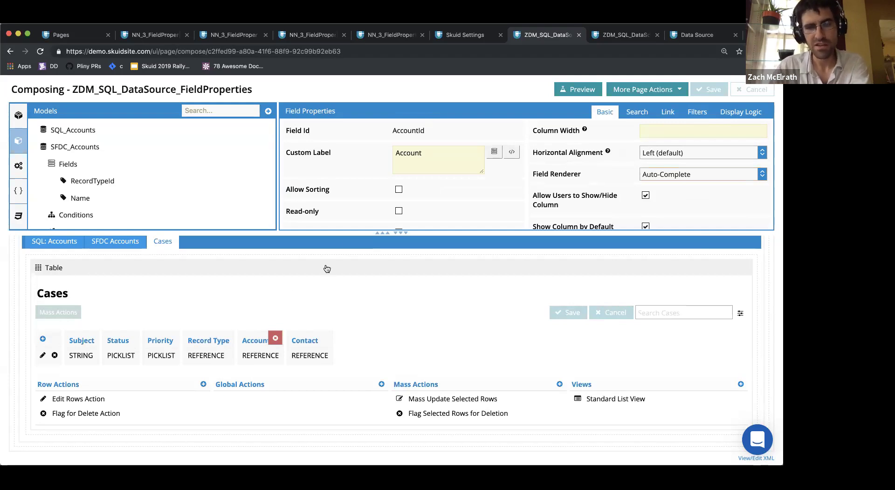
Step: Add a lookup filter to the Cases table's Account column with its content set to Field from another model
left_click(693, 112)
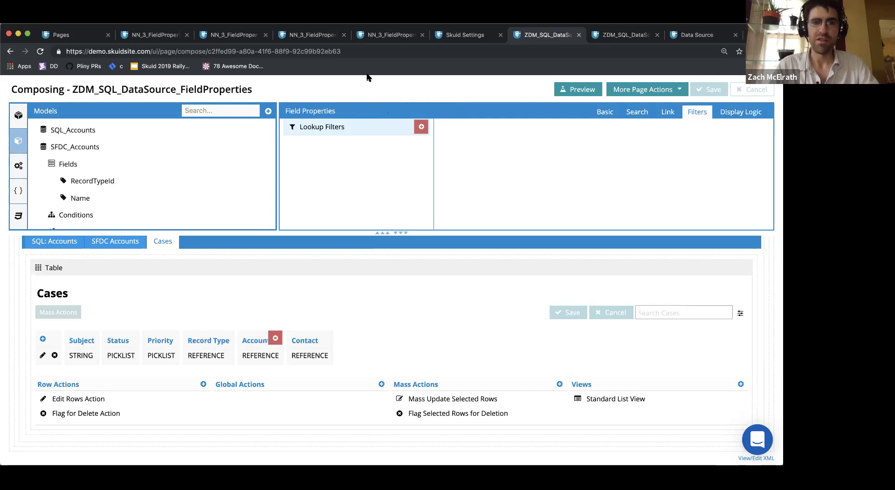
left_click(422, 126)
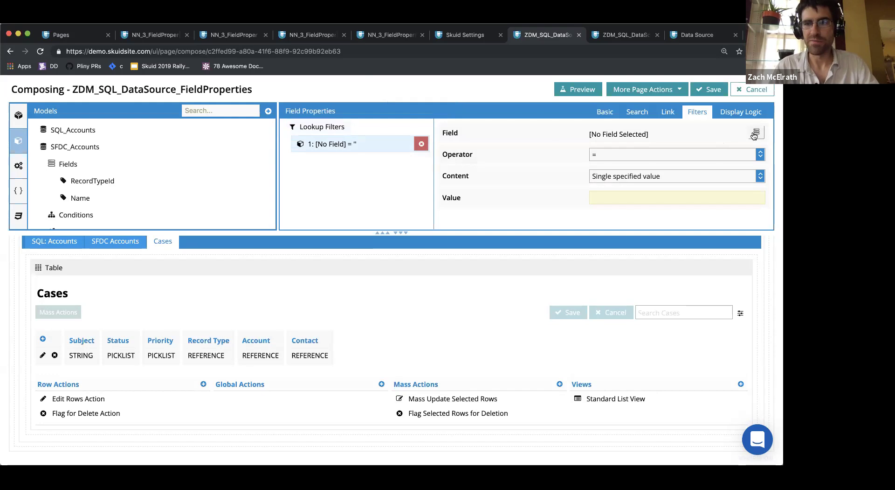
left_click(720, 179)
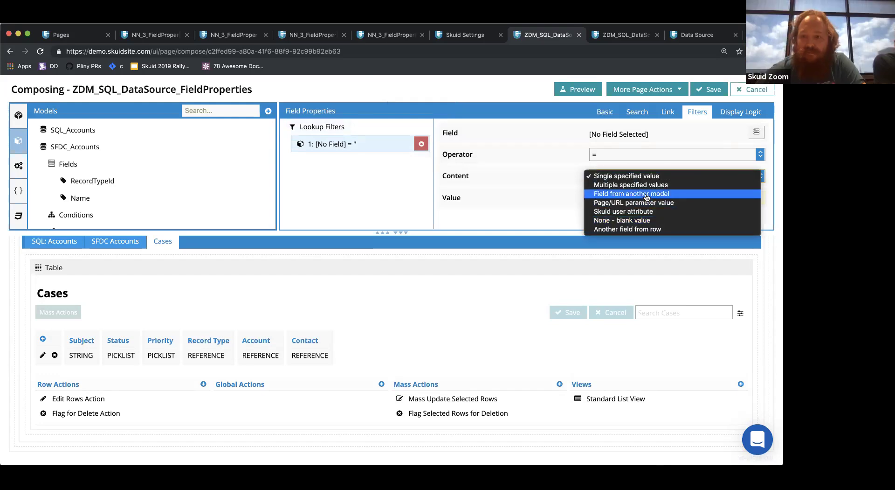
left_click(522, 155)
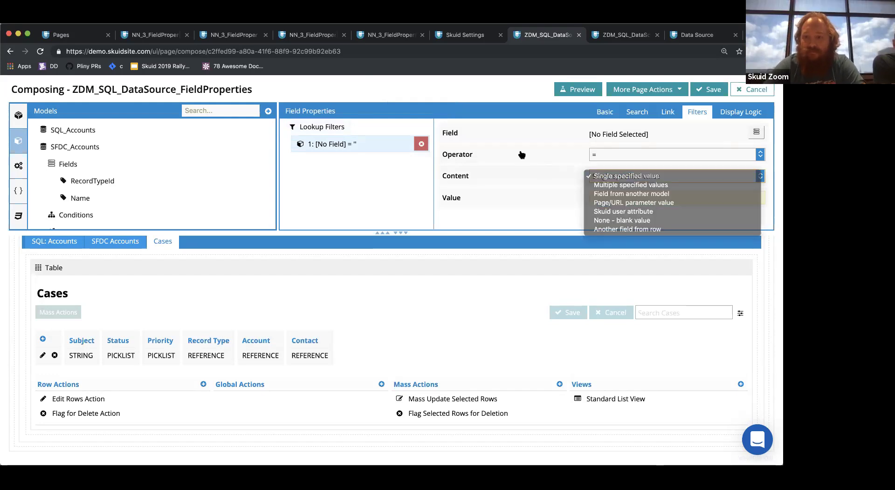
left_click(622, 176)
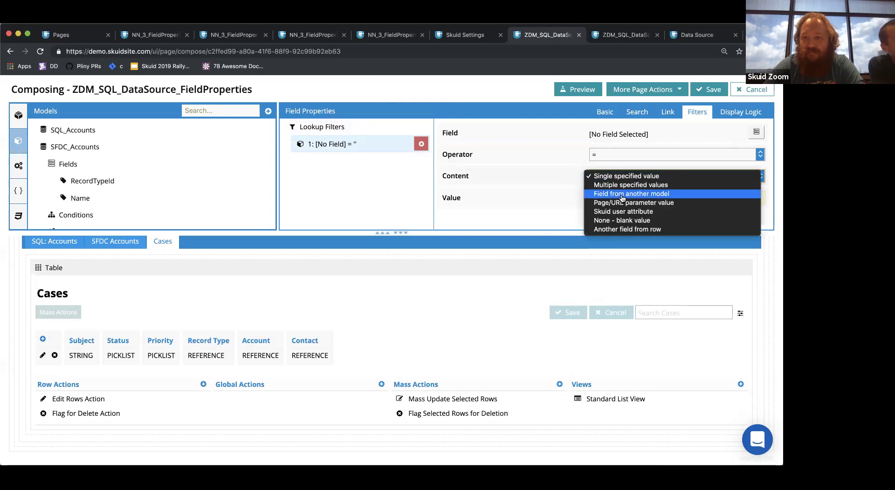
left_click(623, 195)
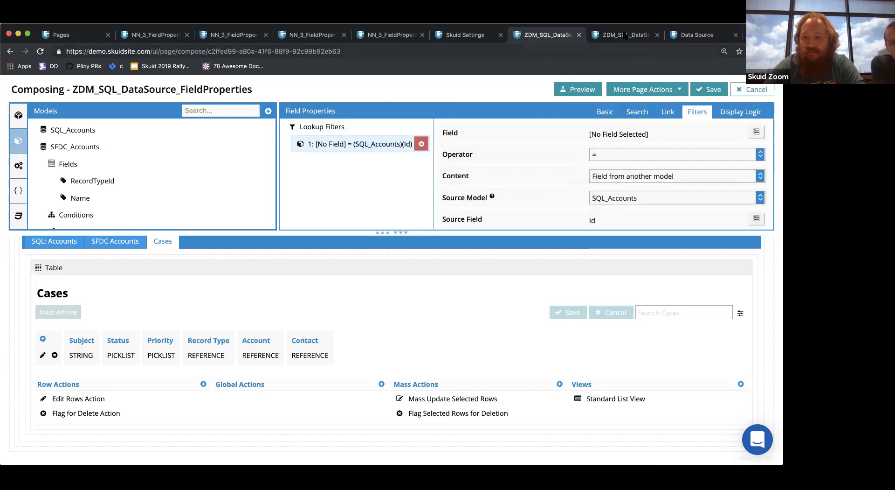
Step: In the page preview, mass update all listed cases with the account Acme - Engineering and its available contact
left_click(620, 35)
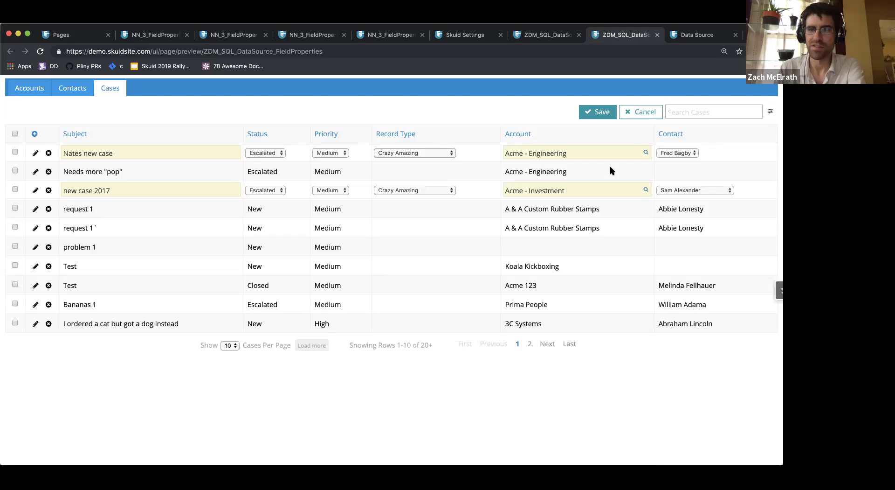
left_click(16, 134)
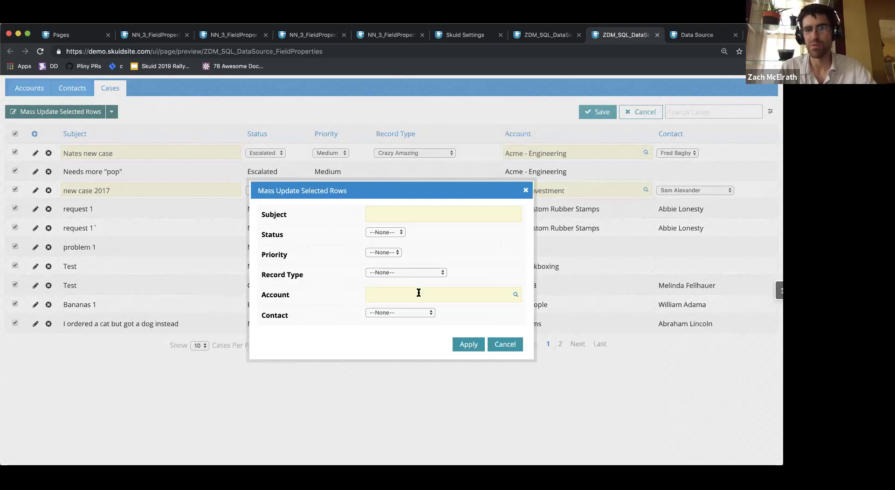
type("Acme")
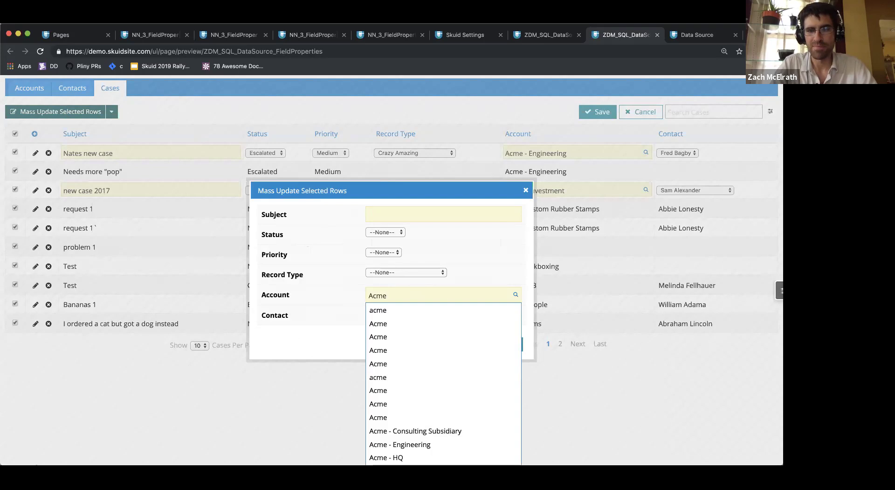
type(" - Engineering")
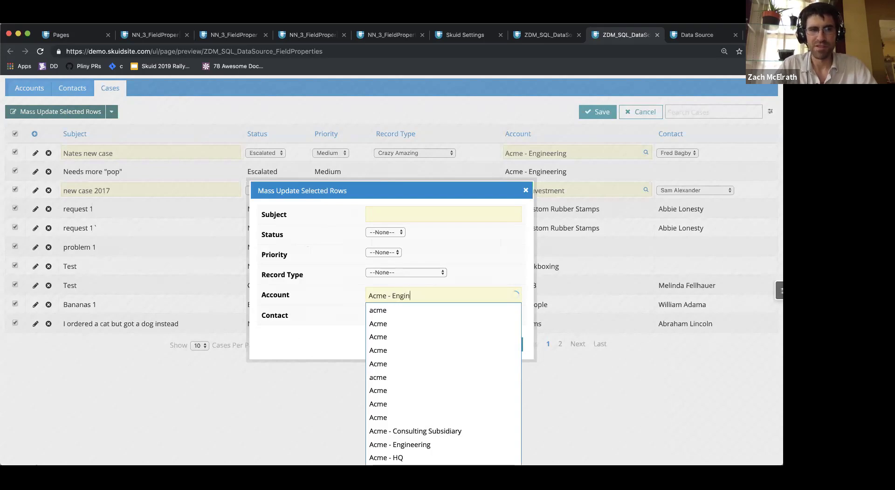
left_click(410, 310)
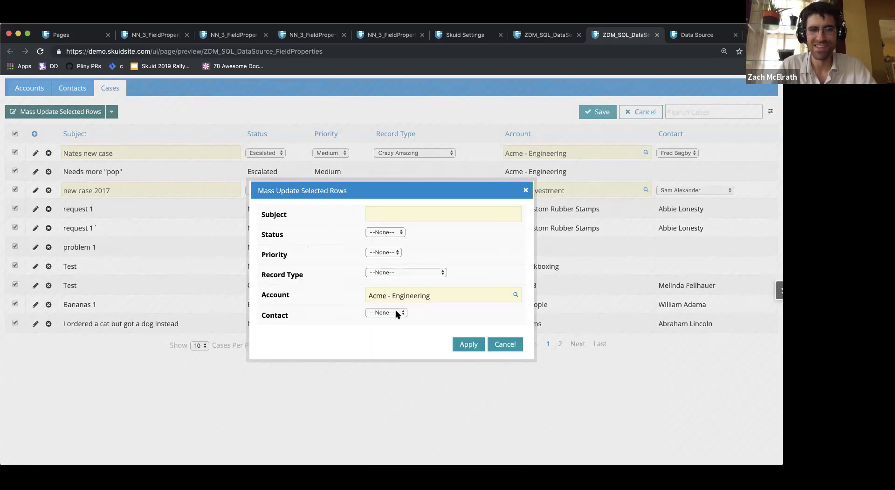
left_click(397, 314)
left_click(397, 319)
left_click(468, 344)
Step: Choose the available contact for the "new case 2017" row, and discard all pending case changes
left_click(724, 191)
key("Return")
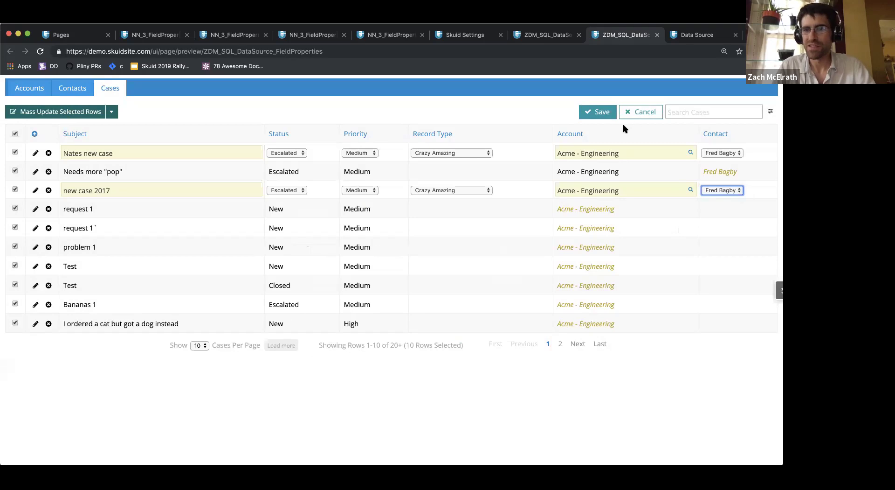
left_click(644, 113)
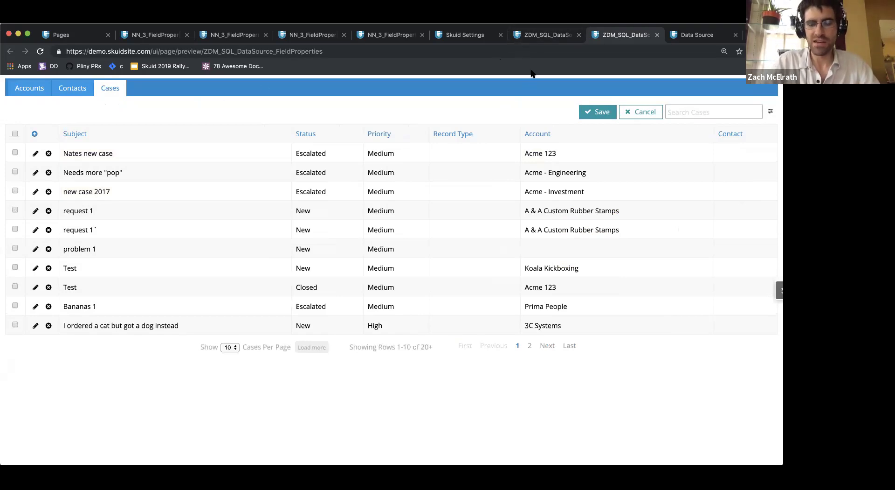
Step: Switch to the NN_3_FieldProperties_V1 preview and examine the month and year choices in the DateTime field's calendar
key("ctrl+shift+Tab")
key("ctrl+shift+Tab")
key("ctrl+shift+Tab")
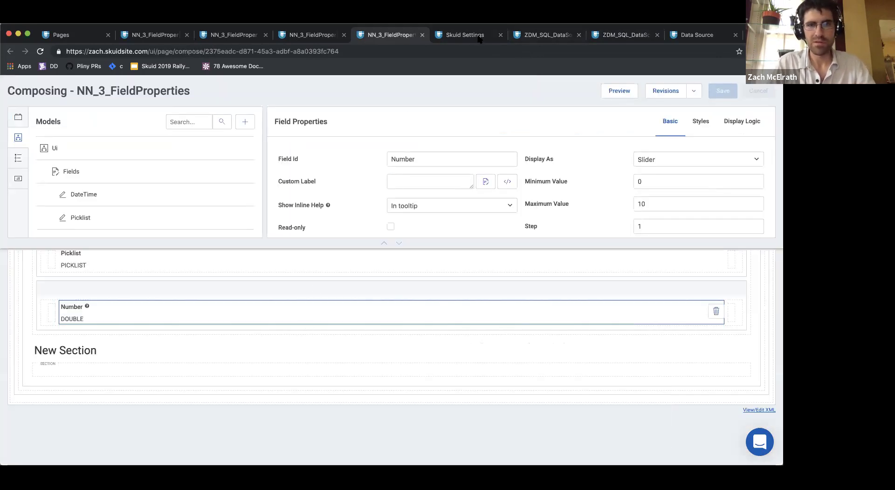
left_click(301, 37)
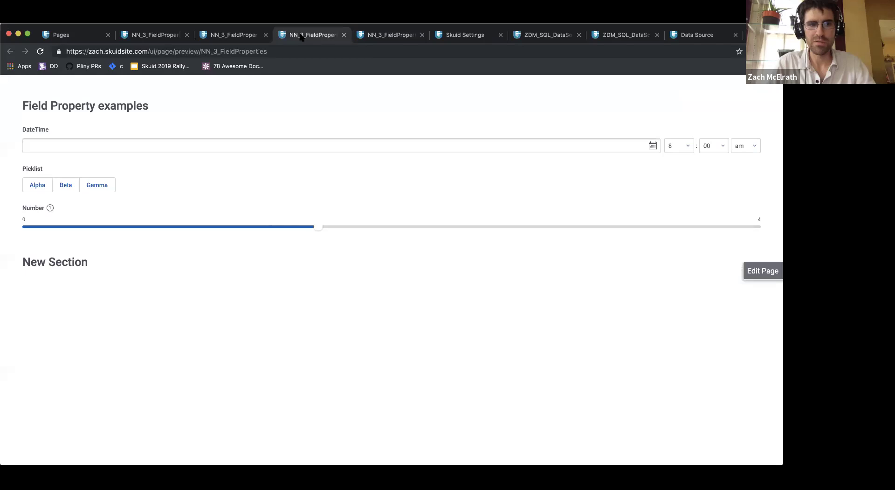
key("ctrl+shift+Tab")
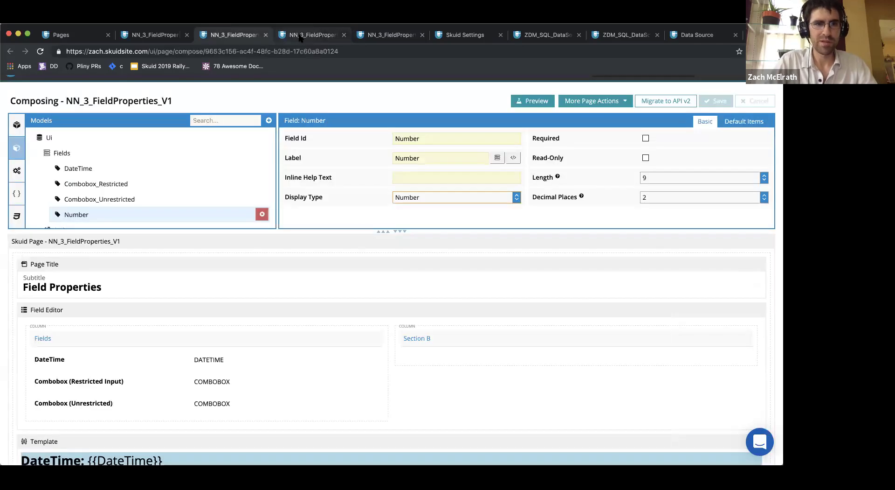
key("ctrl+shift+Tab")
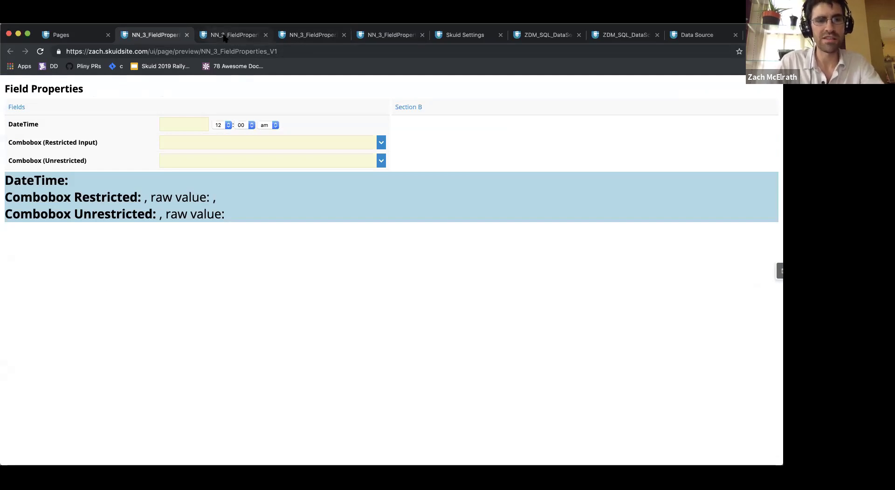
left_click(192, 124)
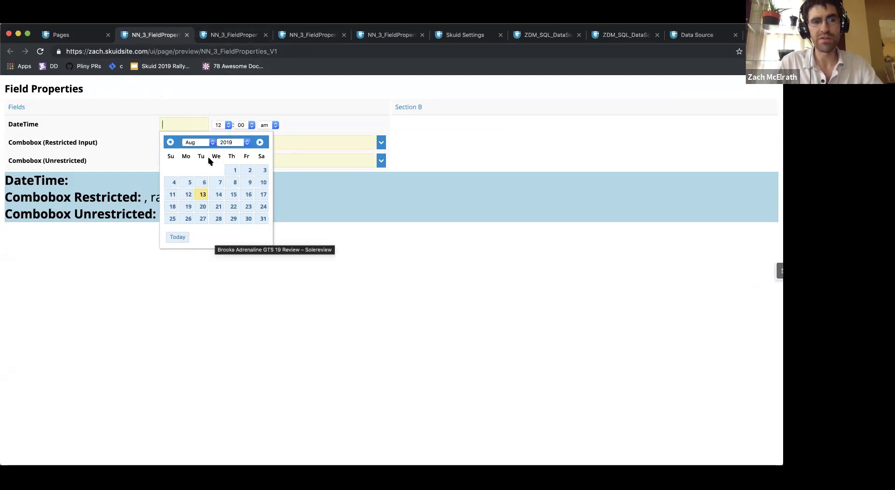
left_click(201, 142)
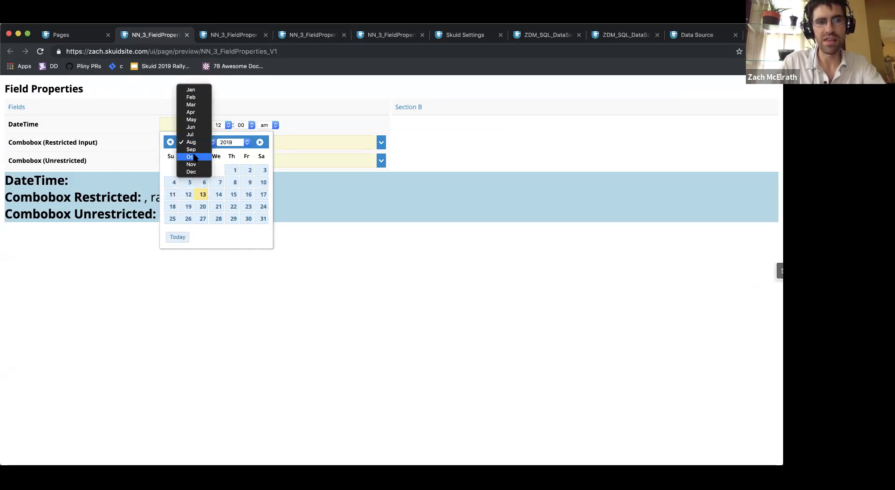
left_click(228, 147)
left_click(228, 142)
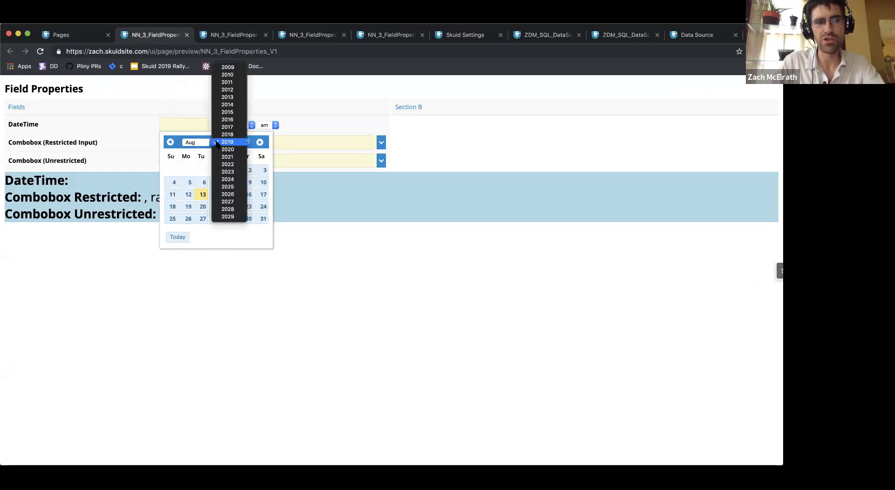
left_click(190, 159)
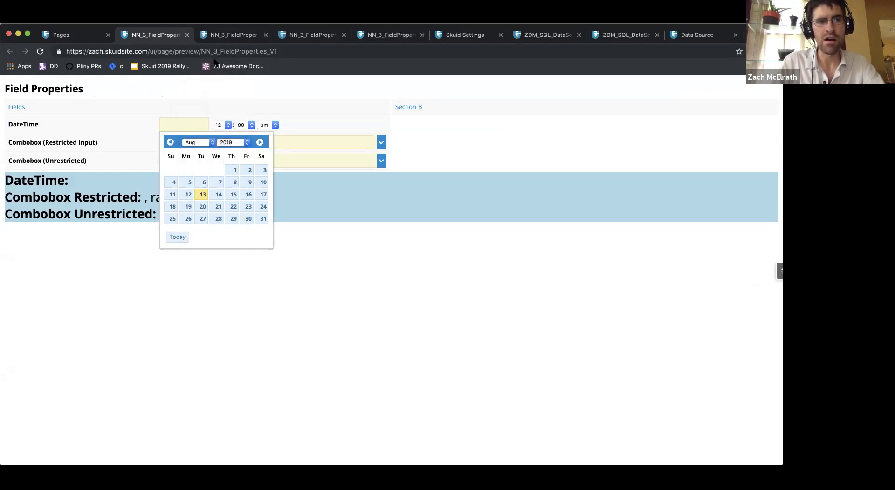
Step: In the NN_3_FieldProperties_V1 composer, open the advanced properties of the Field Editor's DateTime field
left_click(223, 38)
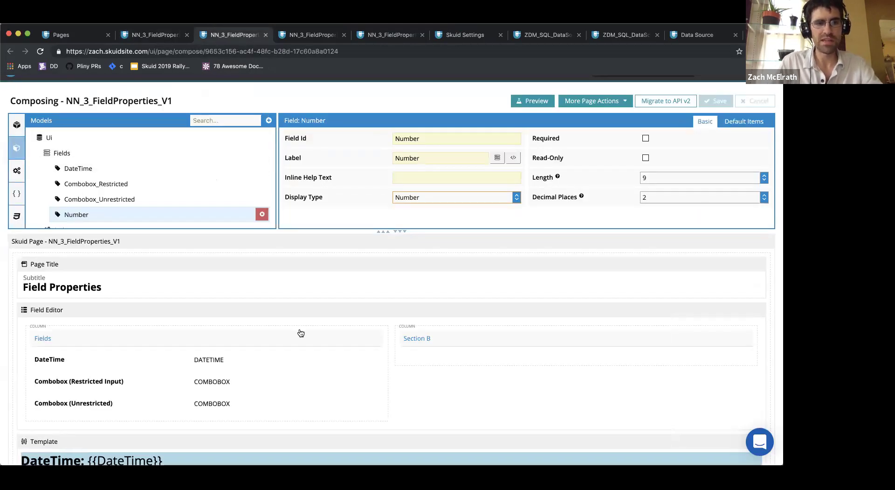
scroll(301, 333, "down", 5)
left_click(210, 254)
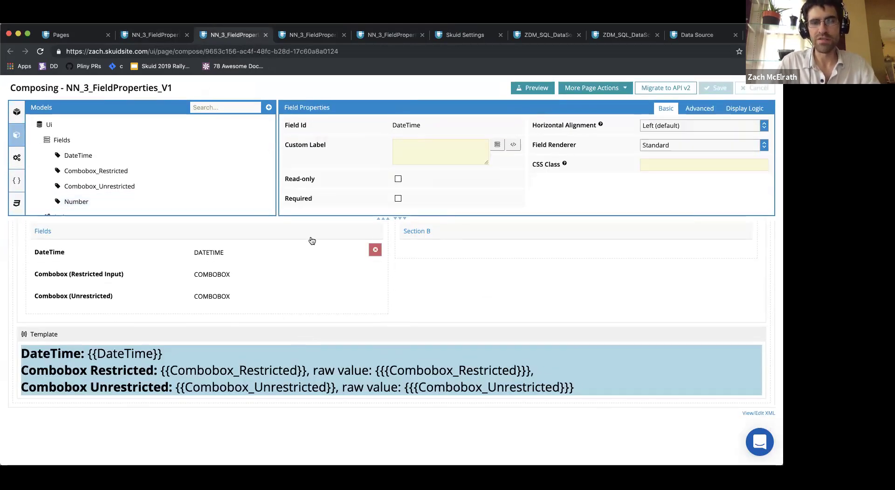
scroll(506, 240, "up", 2)
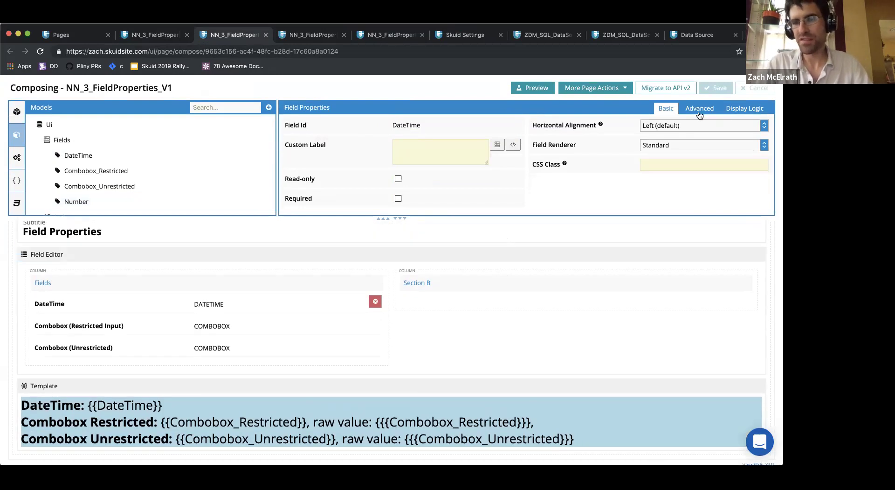
left_click(699, 109)
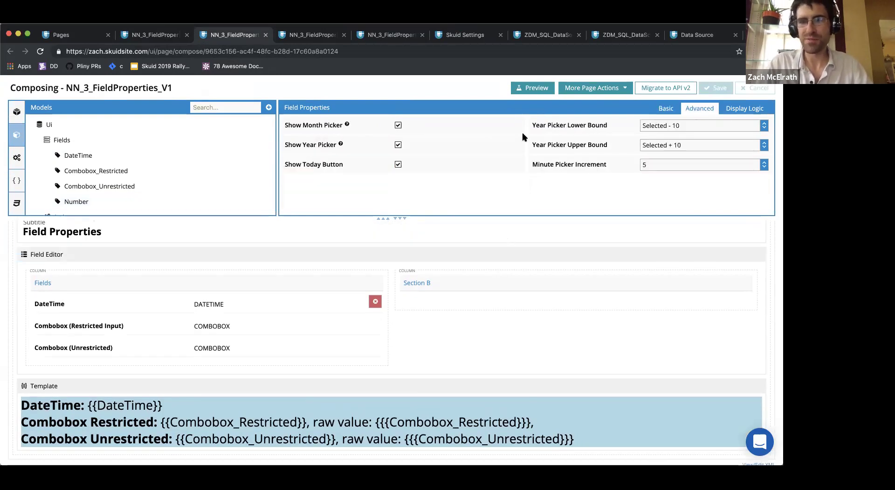
Step: Toggle the DateTime field's year picker off and back on, and examine the options for its lower bound
left_click(398, 145)
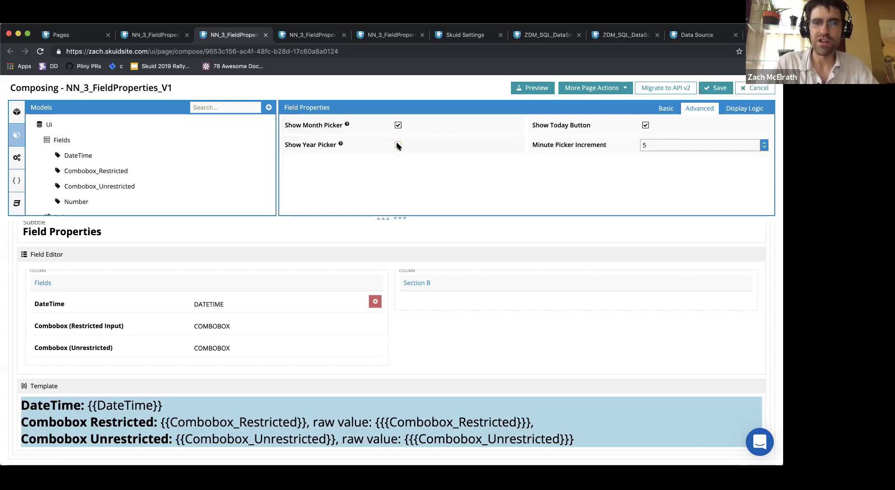
left_click(397, 145)
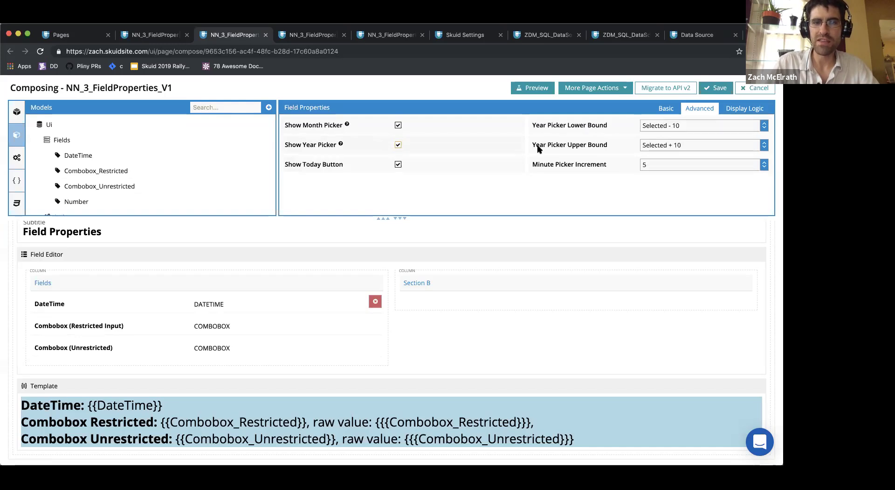
left_click(674, 129)
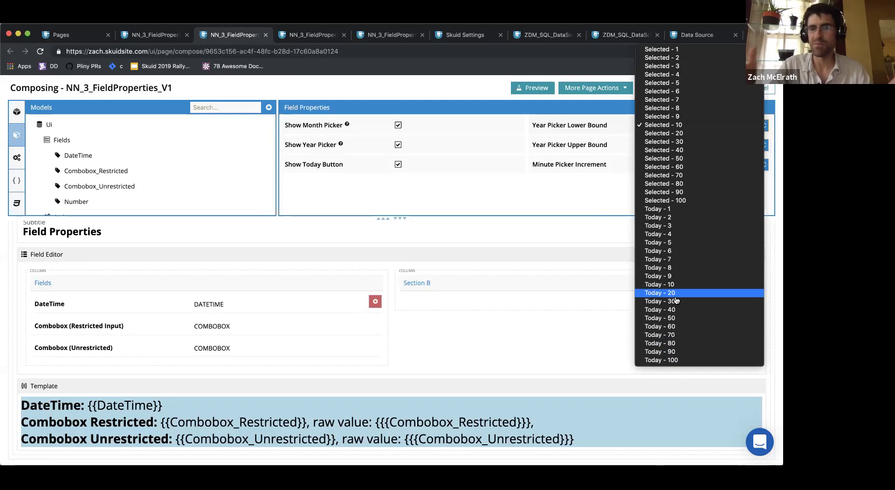
left_click(574, 192)
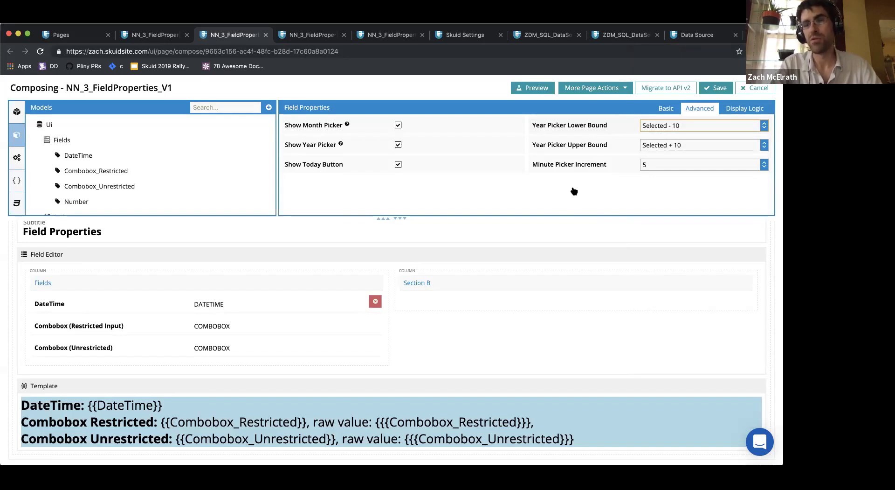
Step: Set the DateTime year picker's lower bound to Today - 1 and upper bound to Today + 3, and save the page
left_click(670, 126)
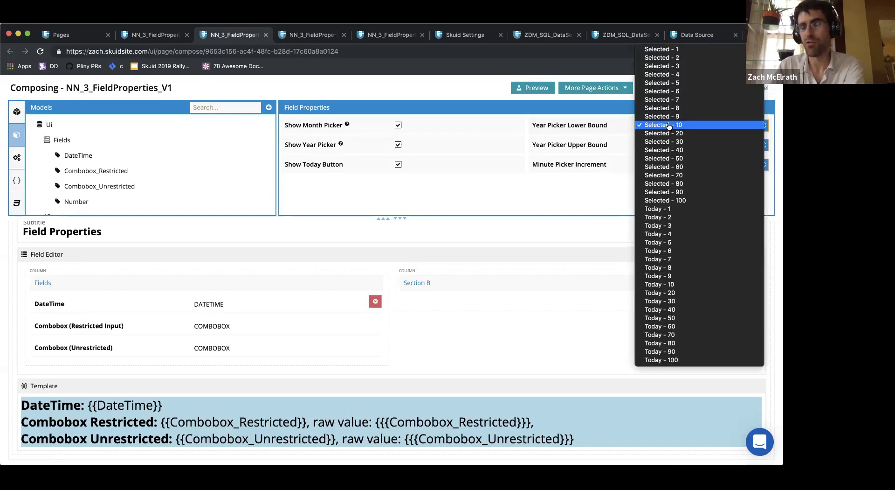
left_click(680, 212)
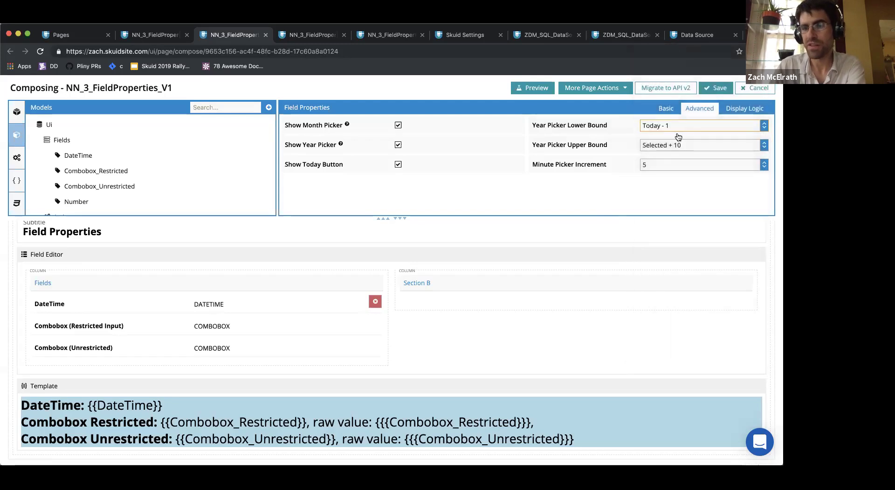
left_click(671, 126)
left_click(618, 125)
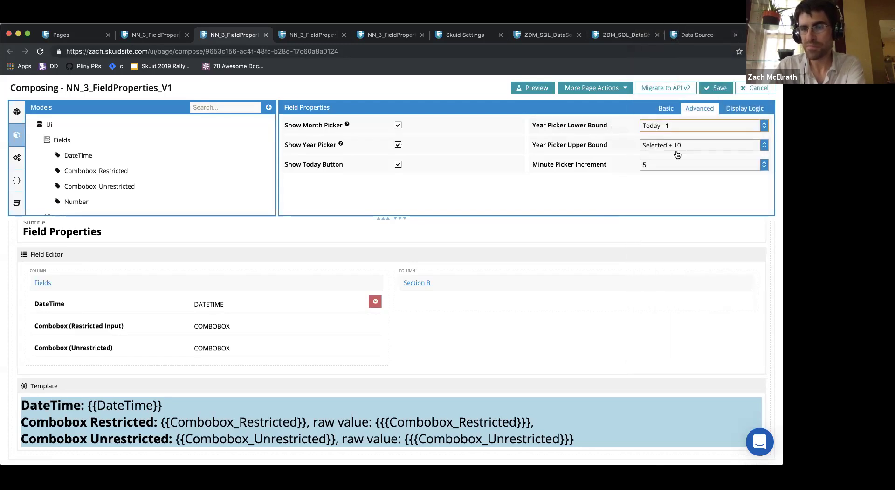
left_click(673, 146)
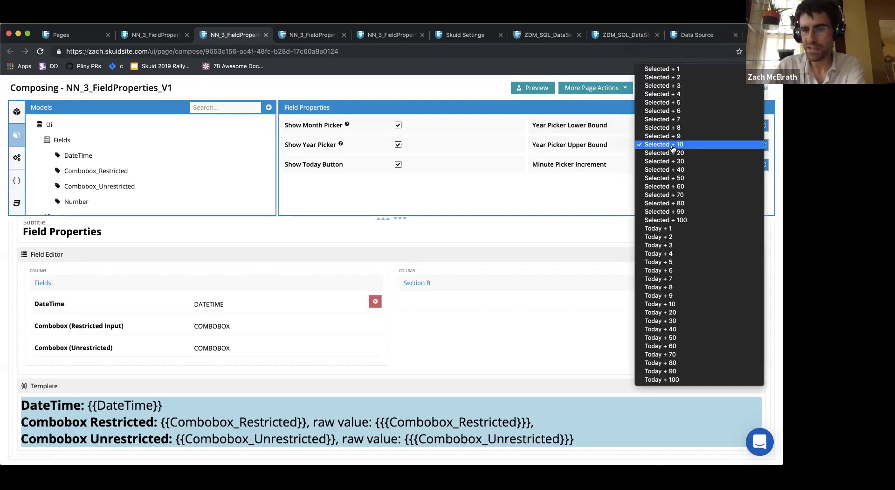
left_click(687, 245)
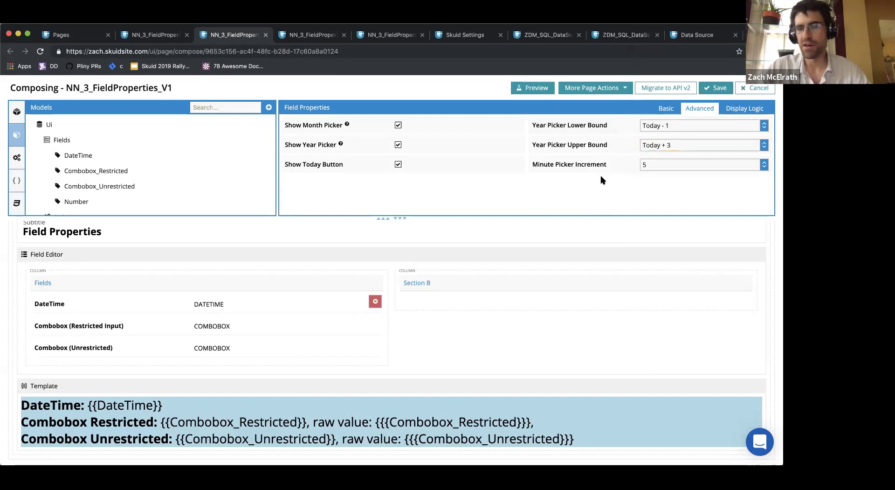
left_click(716, 88)
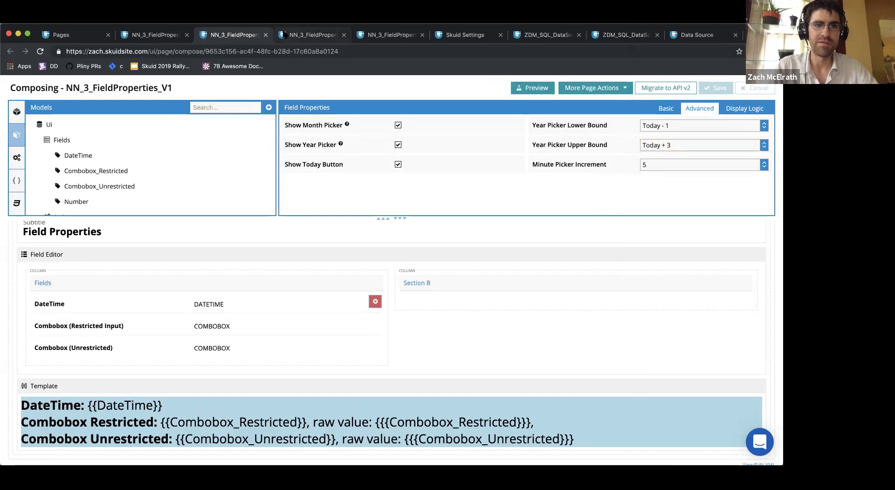
Step: Switch to the NN_3_FieldProperties_V1 preview and examine the year choices in the DateTime field's calendar
left_click(311, 35)
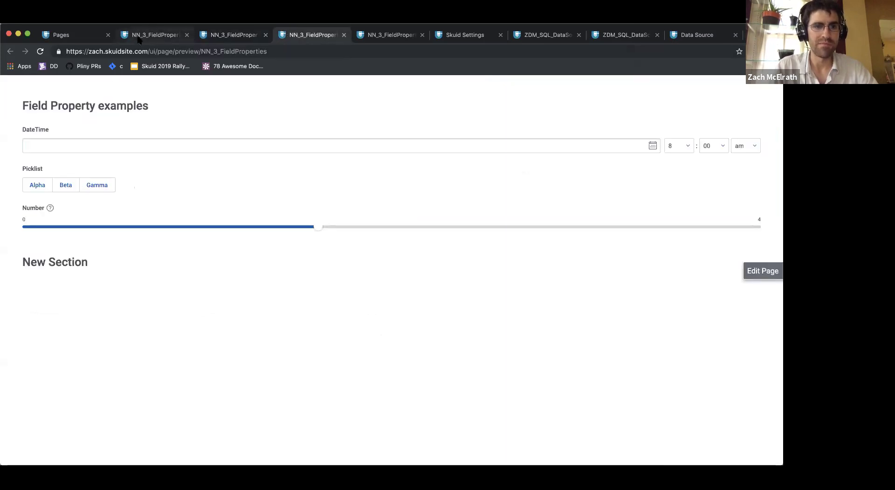
left_click(138, 37)
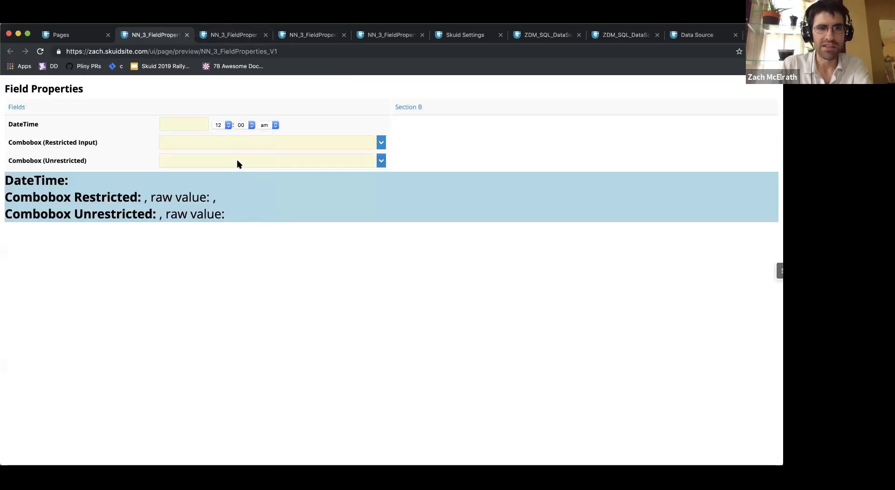
left_click(233, 142)
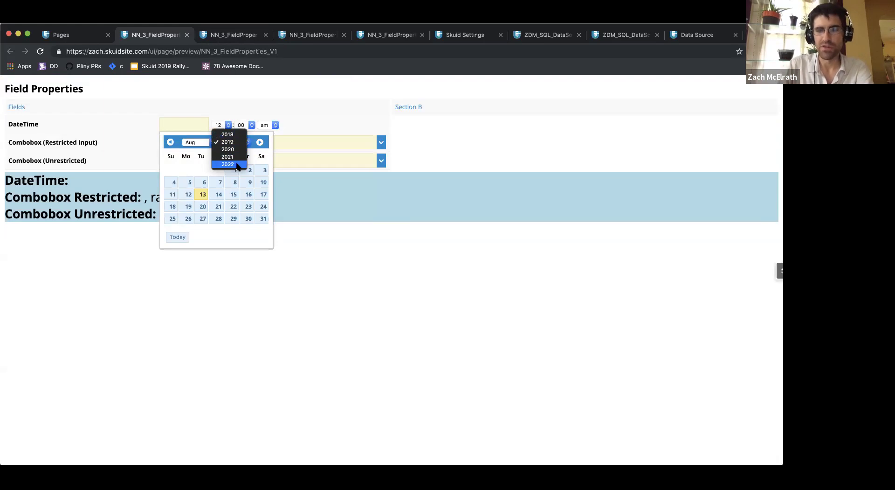
Step: In the NN_3_FieldProperties_V1 composer, examine the options for the DateTime year picker's lower bound
left_click(234, 36)
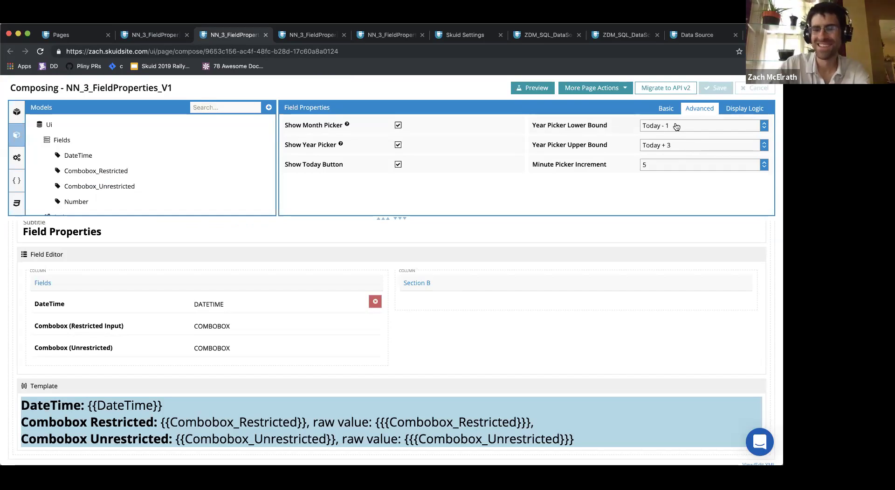
left_click(679, 126)
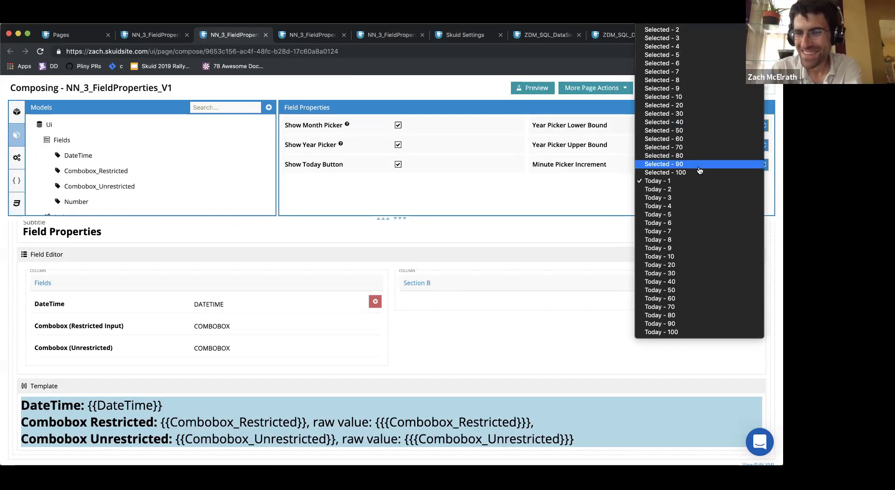
left_click(562, 192)
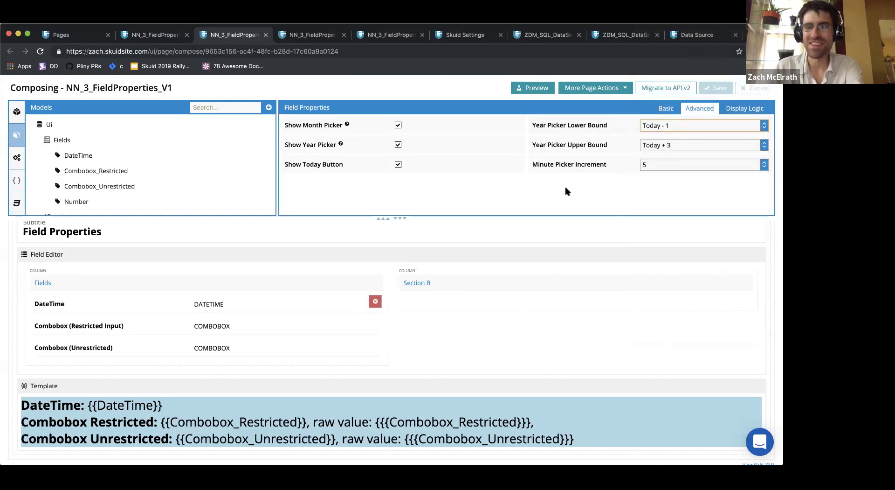
Step: Set the DateTime field's minute picker increment to 30, and preview the saved page
left_click(686, 168)
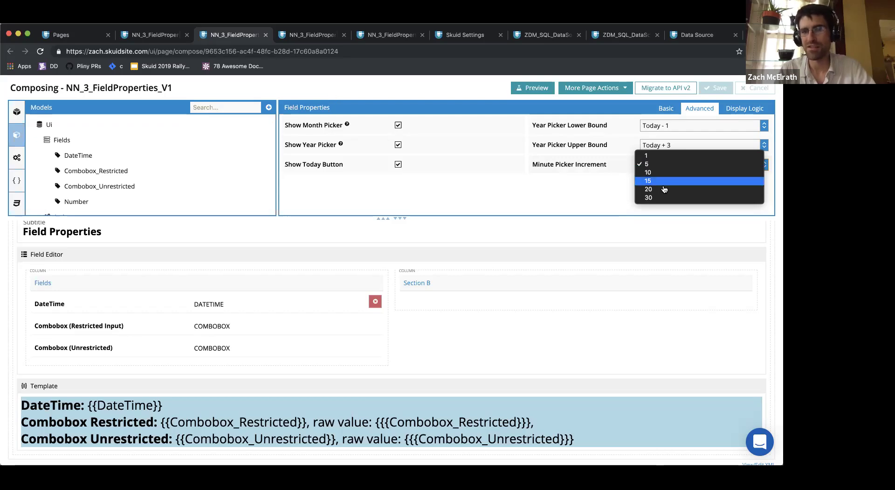
left_click(673, 198)
left_click(709, 92)
left_click(532, 87)
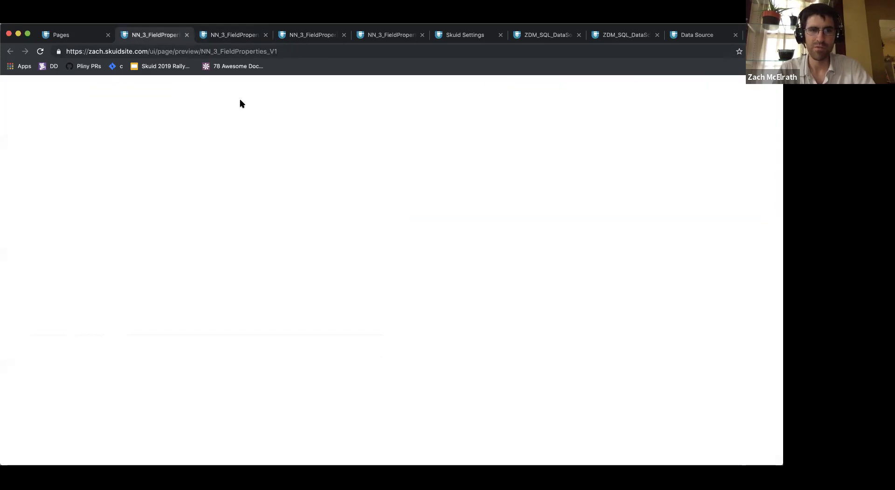
Step: Examine the minute and hour choices offered by the DateTime field in the preview
left_click(247, 125)
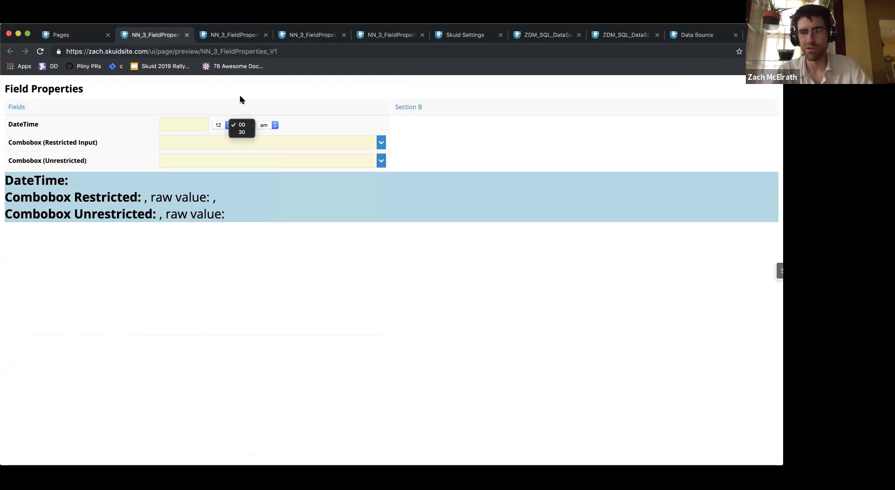
left_click(241, 99)
left_click(225, 126)
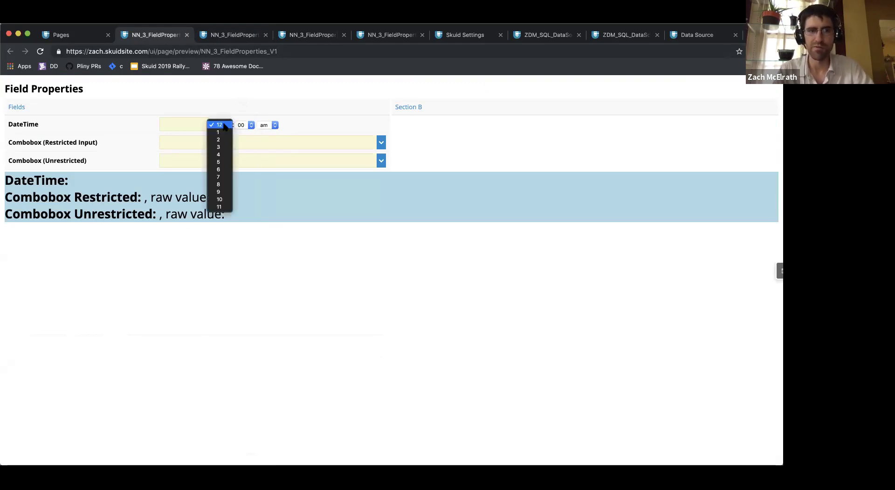
left_click(225, 103)
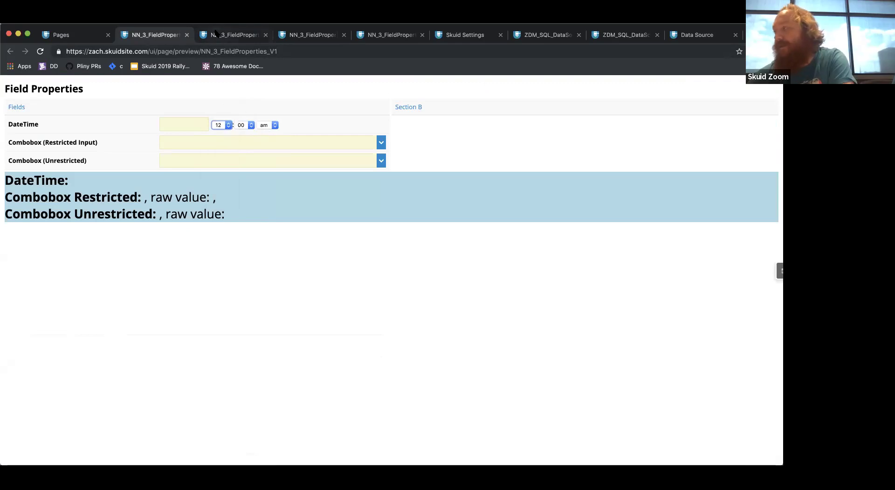
Step: In the preview, choose August 18, 2022 in the DateTime calendar and replace it with today's date
left_click(215, 34)
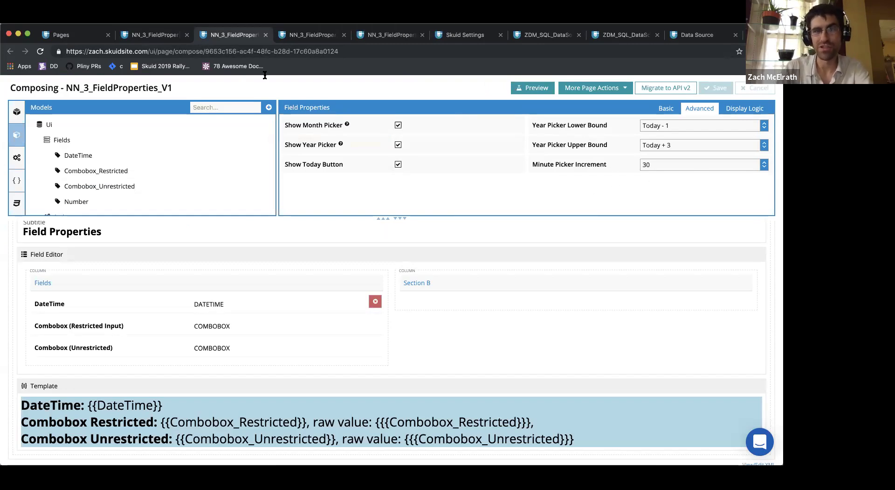
left_click(162, 35)
left_click(198, 125)
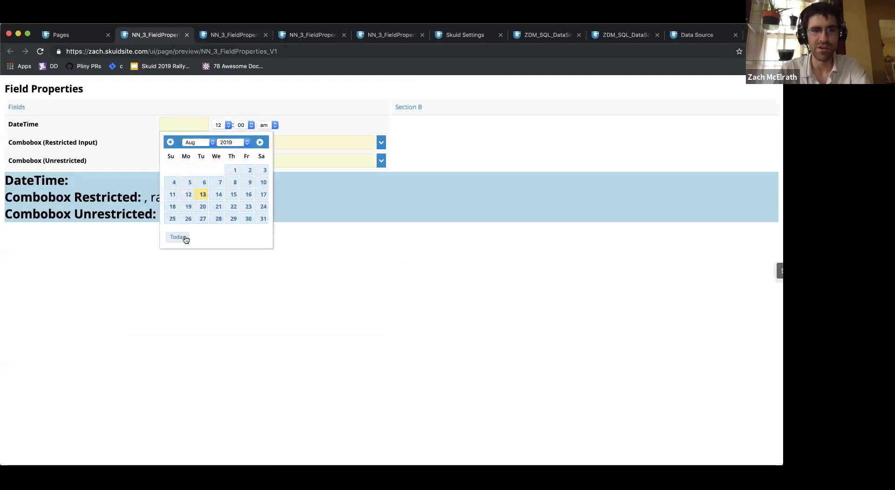
left_click(227, 143)
left_click(230, 162)
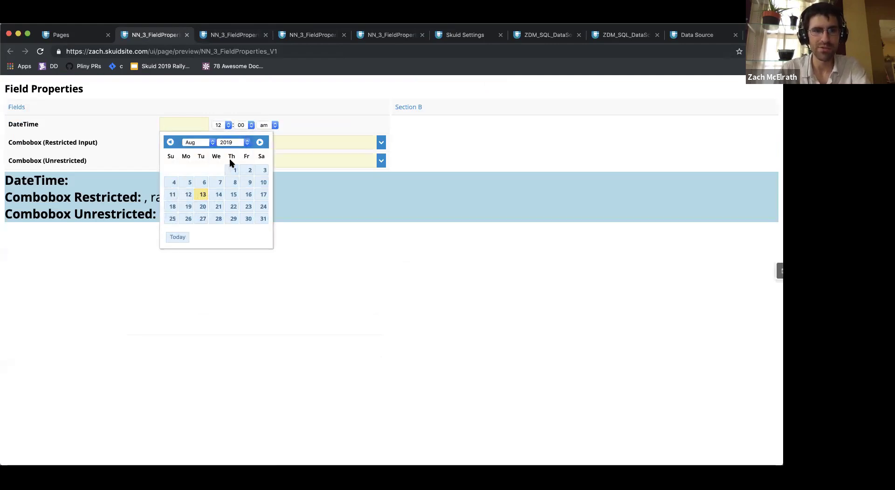
left_click(231, 195)
left_click(189, 125)
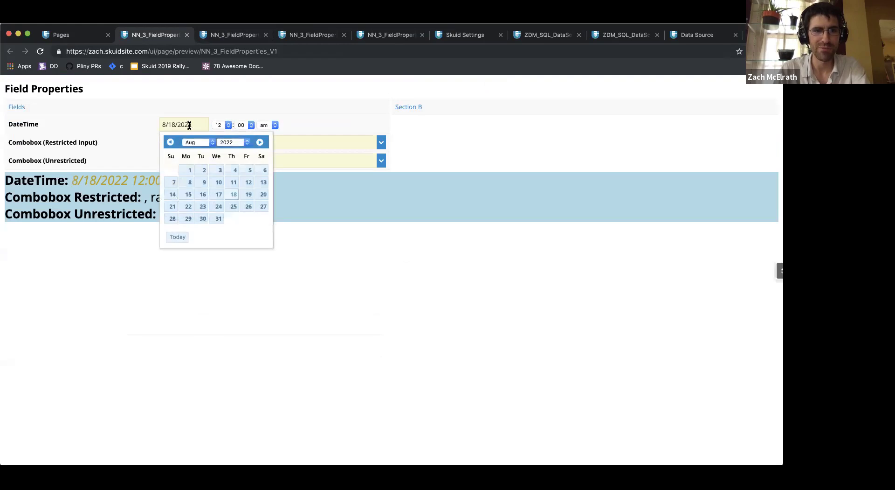
left_click(177, 238)
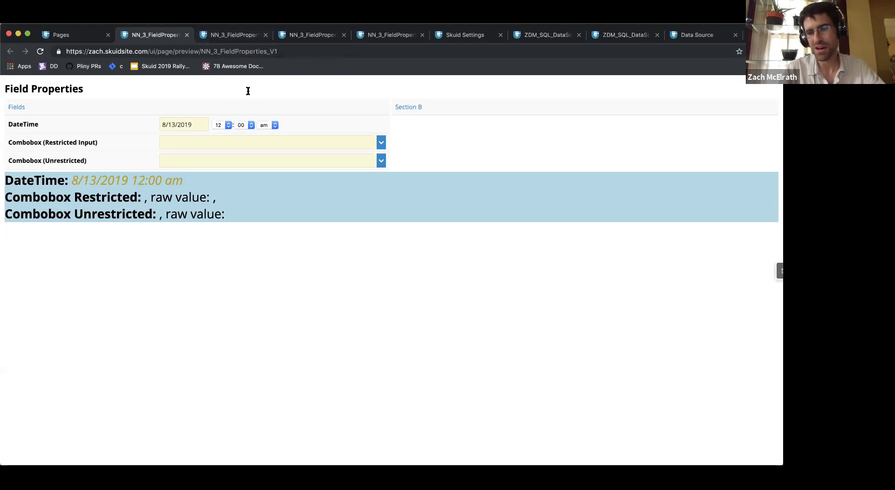
Step: In the preview, browse the Combobox (Restricted Input) choices and enter Alpha in the field
left_click(209, 37)
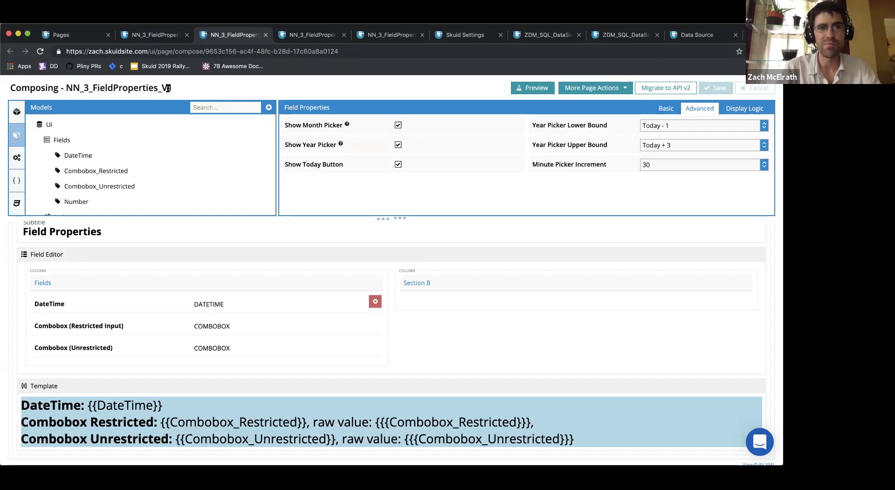
left_click(156, 35)
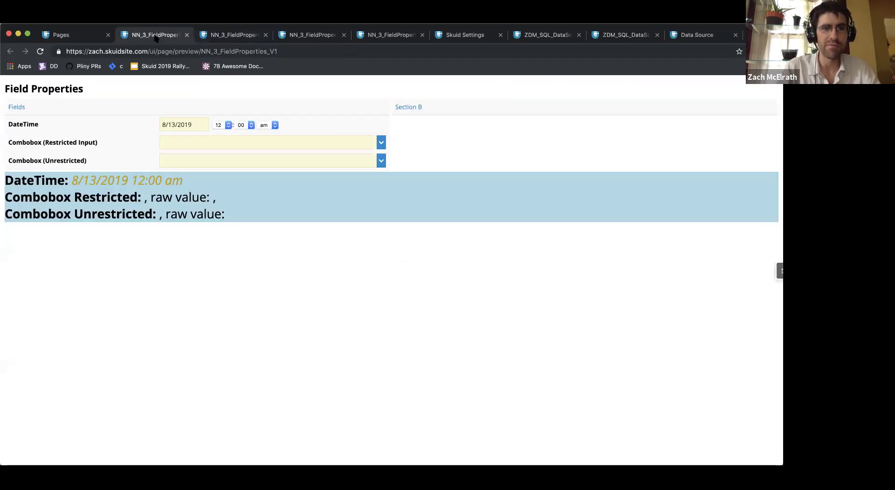
left_click(381, 144)
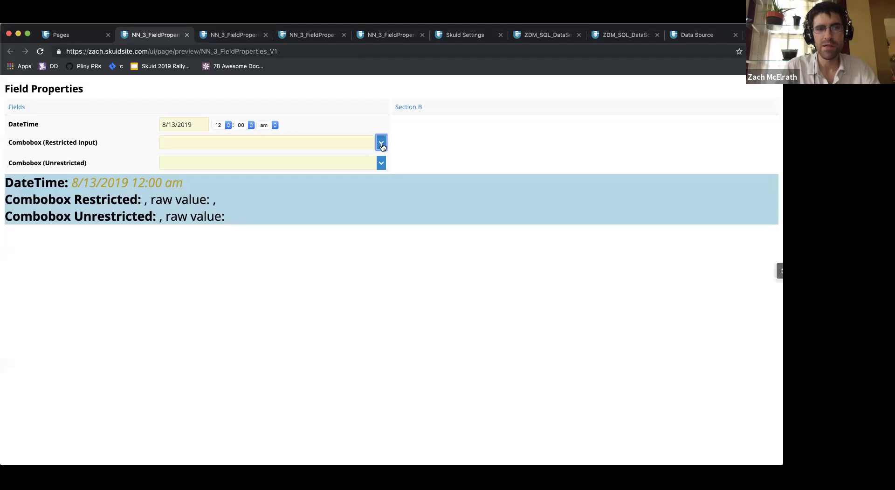
key("Down")
key("Down")
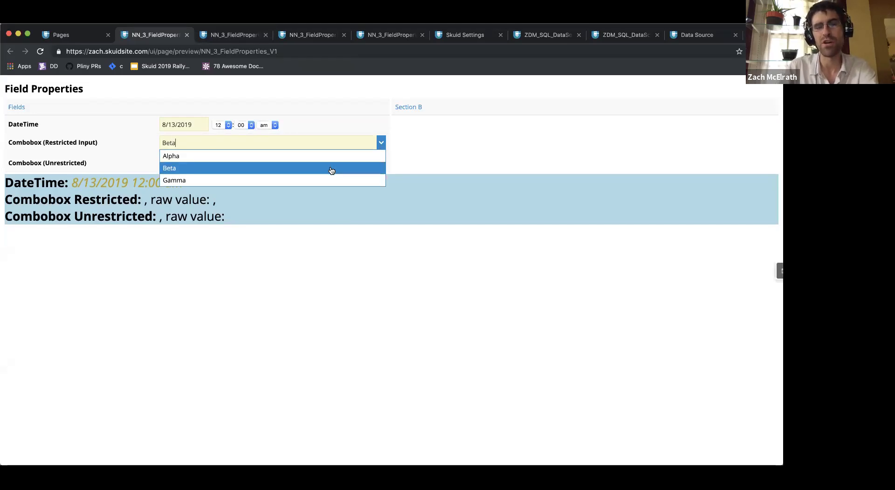
key("Up")
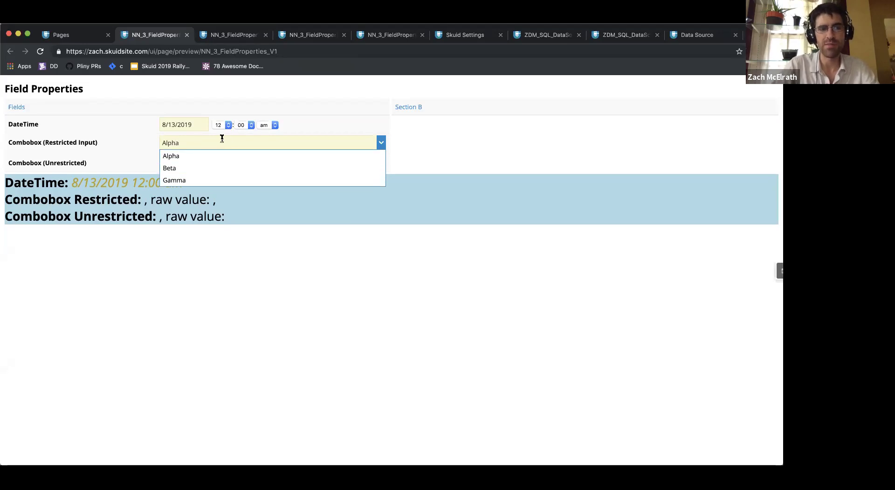
left_click(222, 138)
Step: Enter the custom value "Phone Call - with the boss" in Combobox (Unrestricted), and replace it with the Phone Call option
left_click(225, 166)
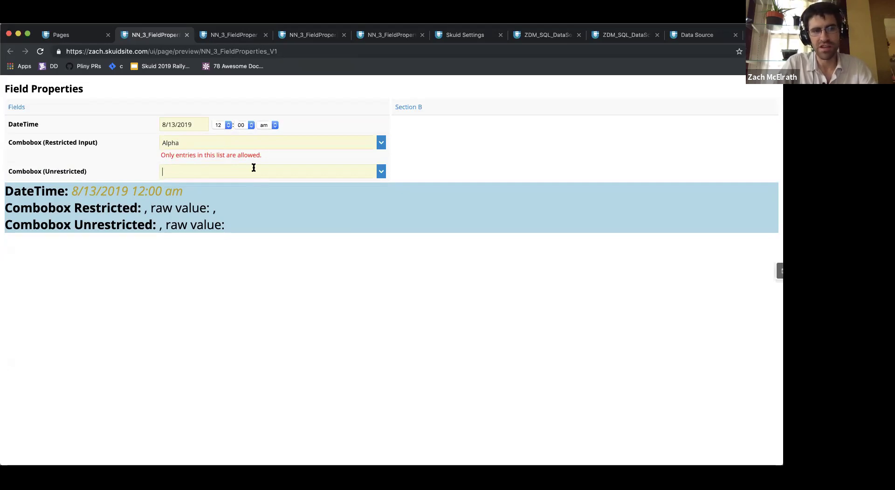
type("Phone Call")
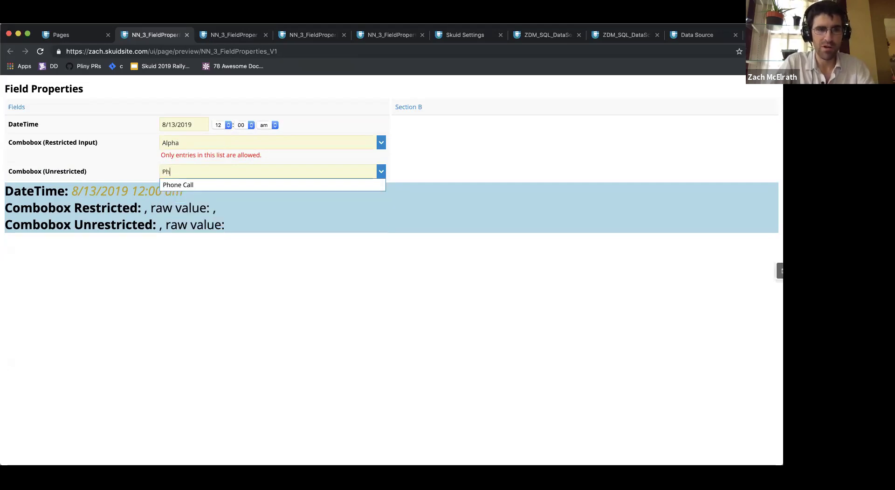
left_click(255, 183)
type("- with the boss")
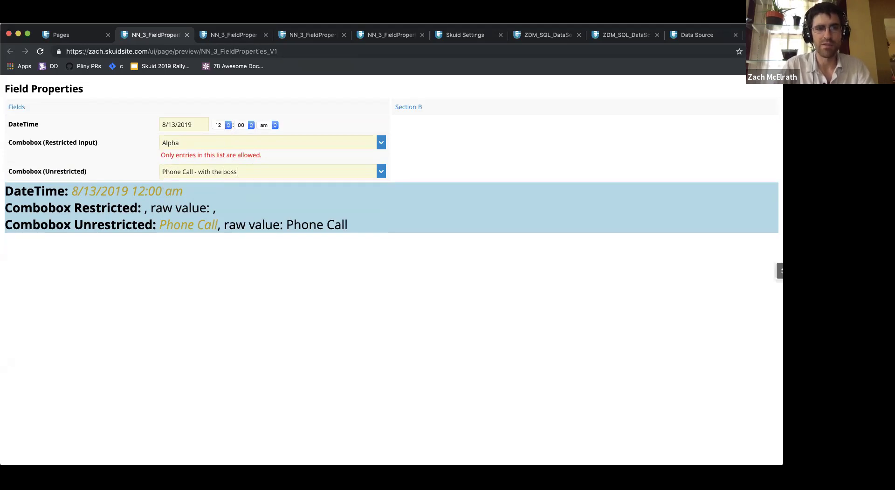
key("Tab")
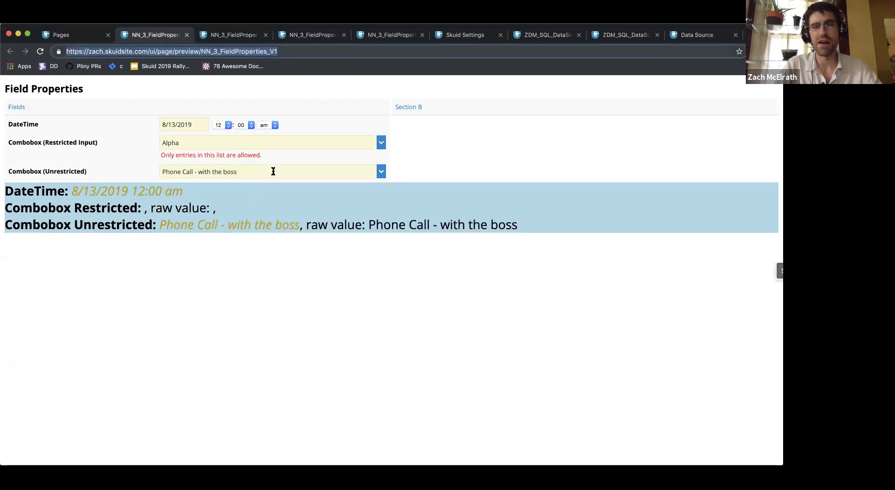
left_click(382, 172)
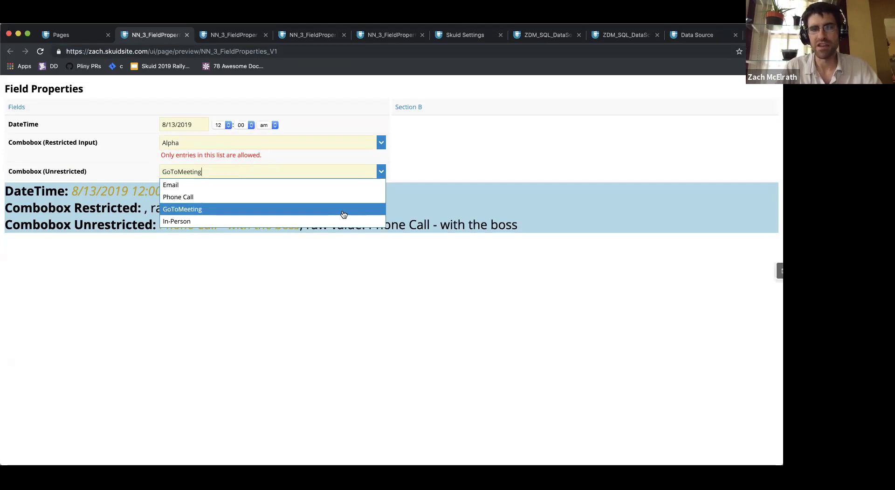
left_click(369, 197)
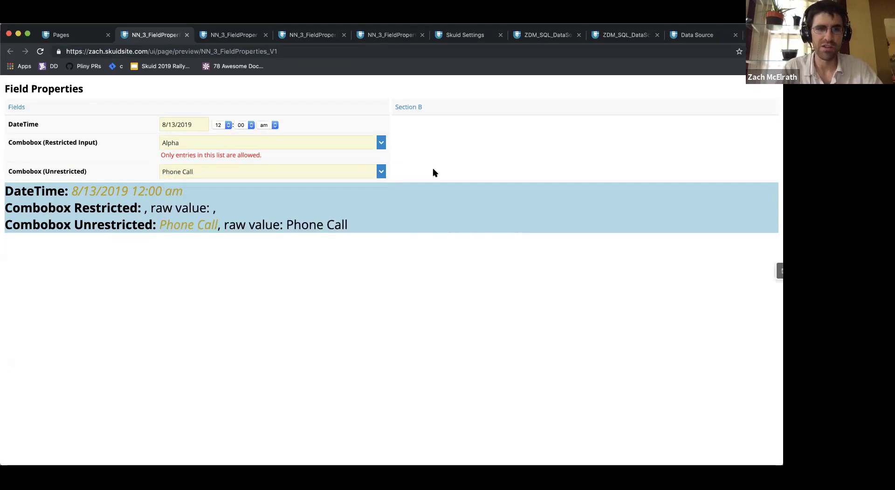
Step: Switch to the ZDM_SQL_DataSource_FieldProperties composer and examine the properties of the SQL_Accounts model and its industry field
left_click(224, 37)
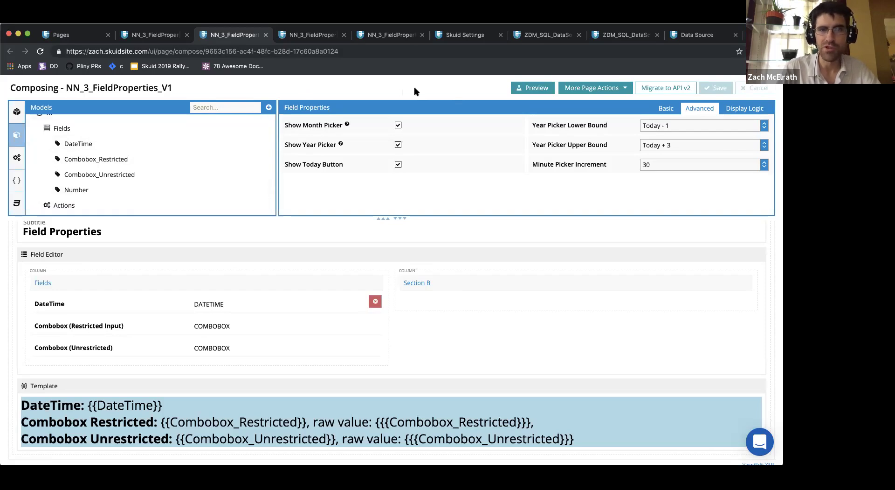
left_click(550, 37)
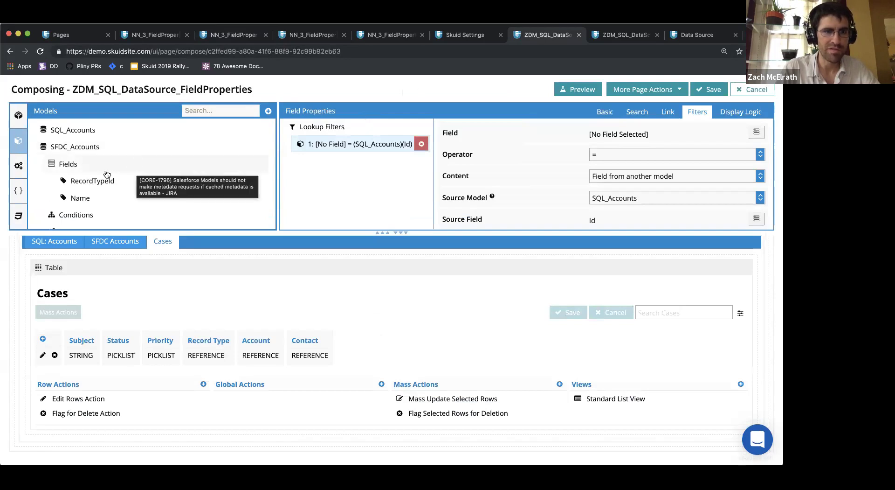
left_click(124, 131)
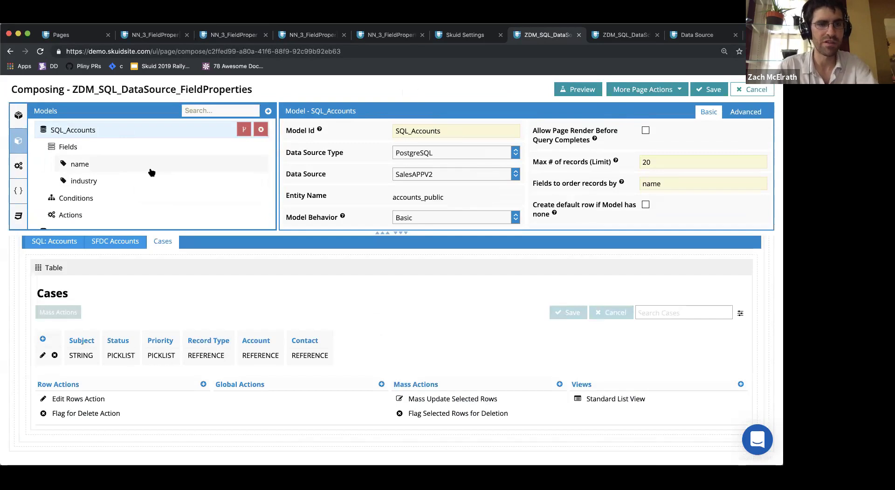
left_click(127, 185)
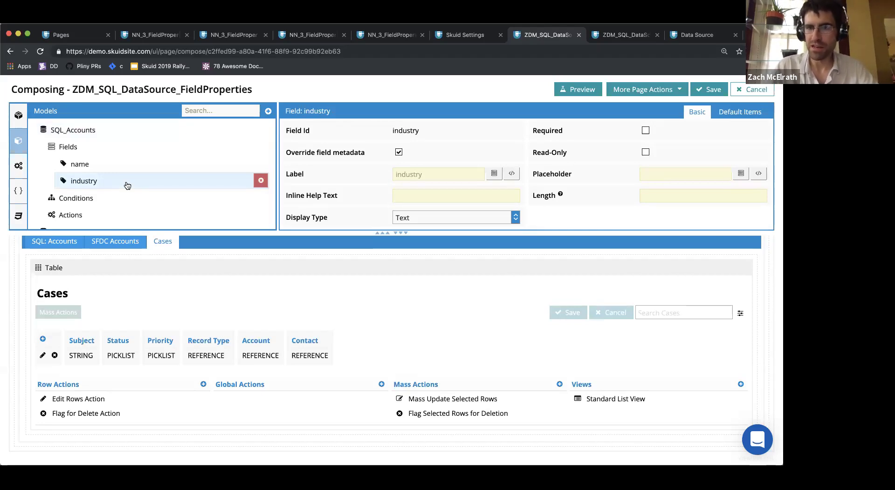
left_click(123, 134)
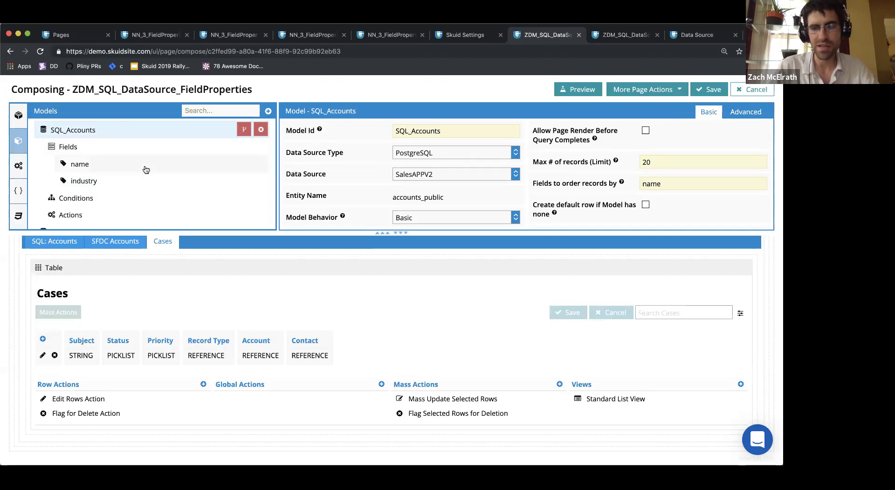
Step: Turn off the field metadata override for the SQL_Accounts industry field and examine its default display type
left_click(140, 185)
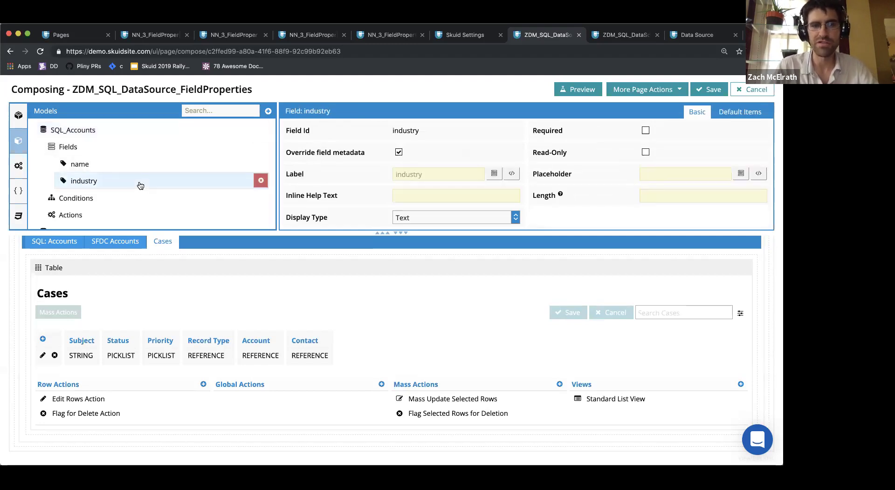
left_click(399, 152)
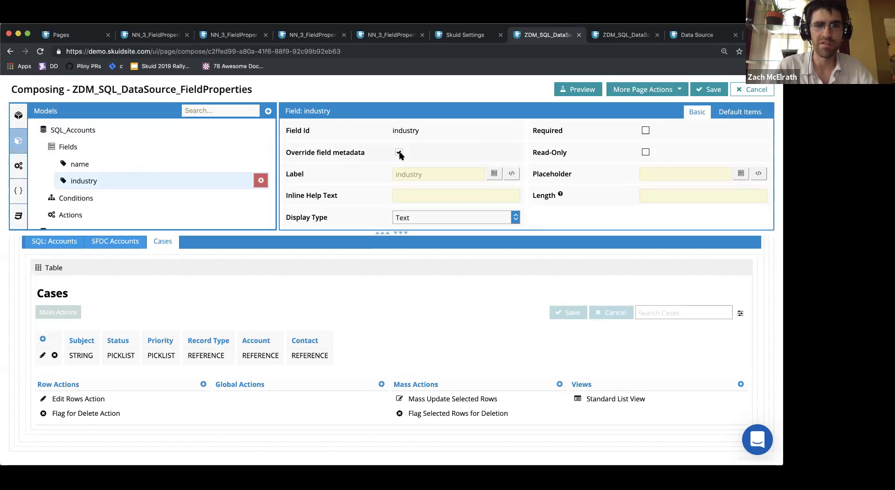
left_click_drag(660, 130, 638, 131)
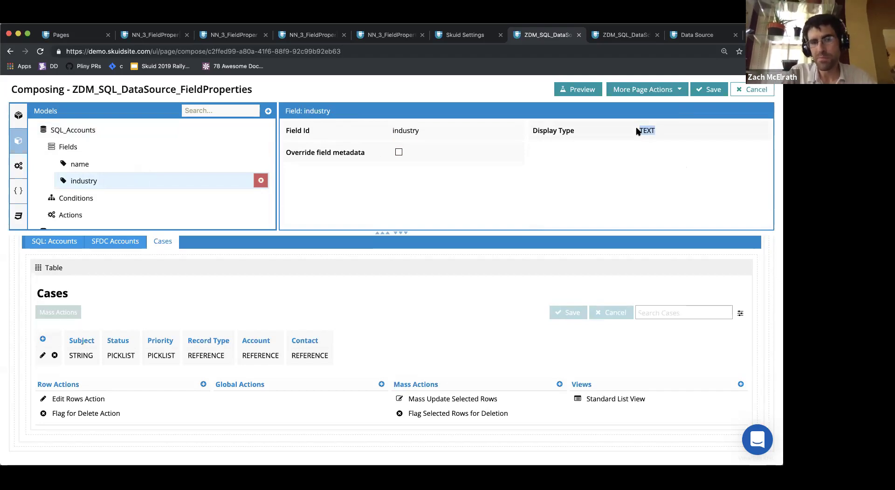
Step: Turn on the field metadata override for the SQL_Accounts industry field and set its display type to Combobox
left_click(399, 153)
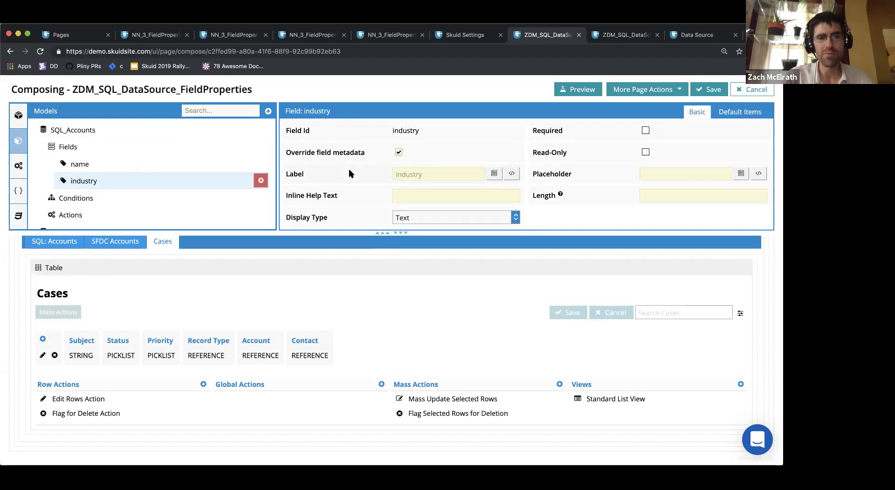
left_click(462, 221)
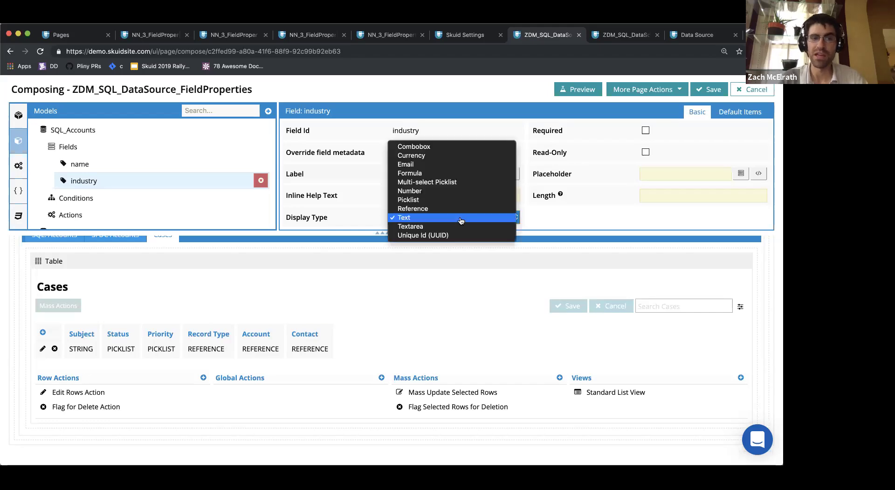
left_click(435, 150)
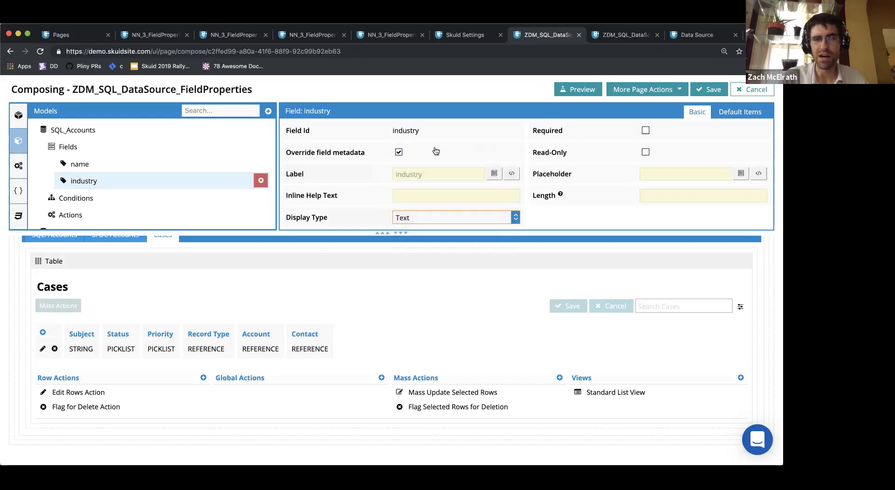
left_click(432, 218)
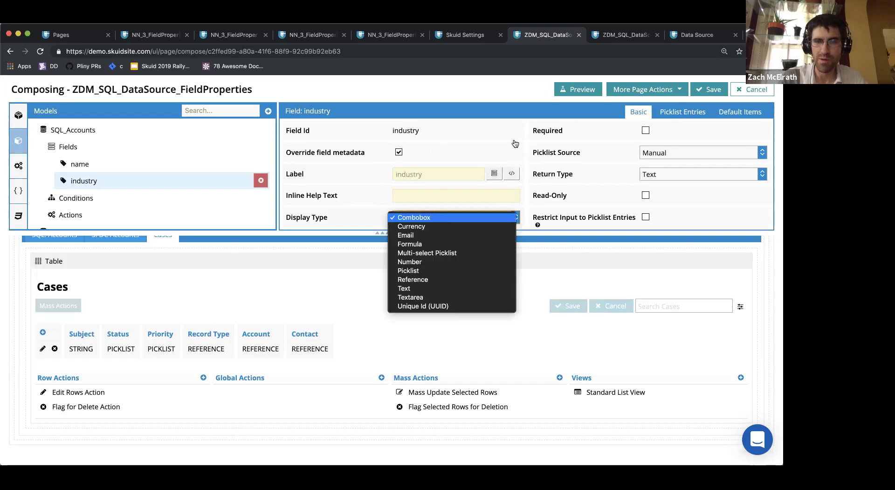
left_click(432, 217)
scroll(624, 166, "down", 1)
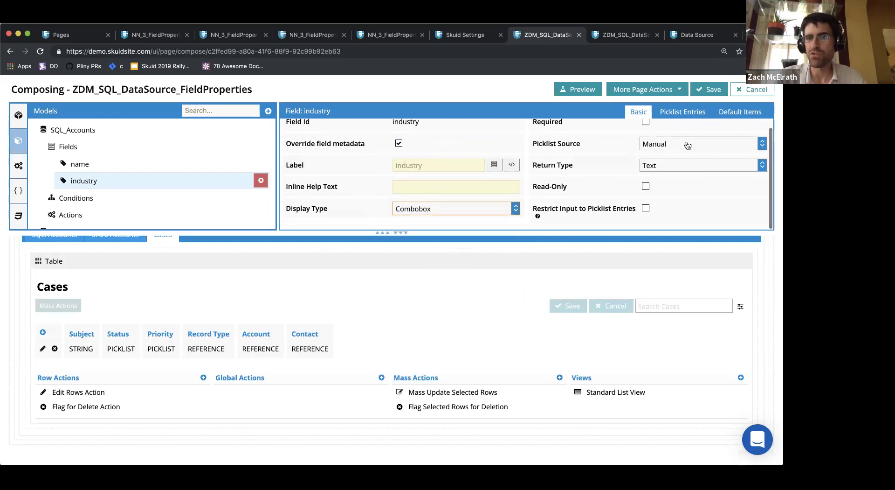
scroll(690, 145, "up", 1)
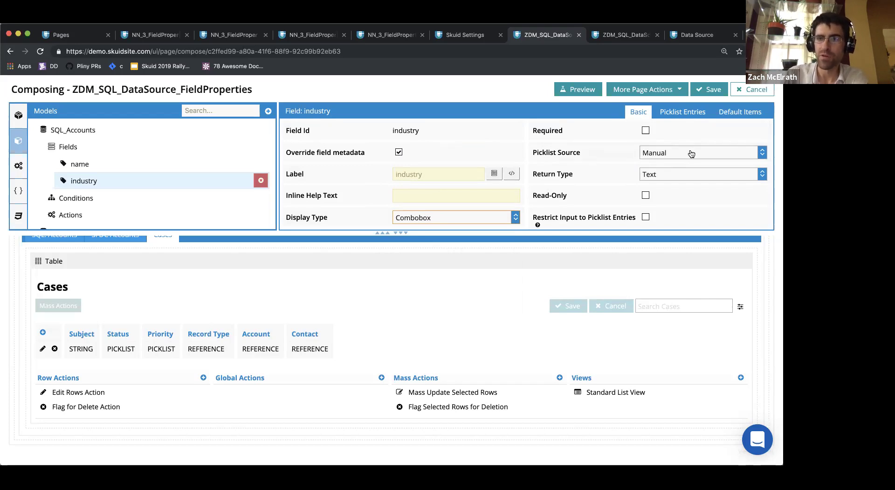
Step: Examine the available picklist source options for the industry field, leaving the source on Manual
left_click(691, 154)
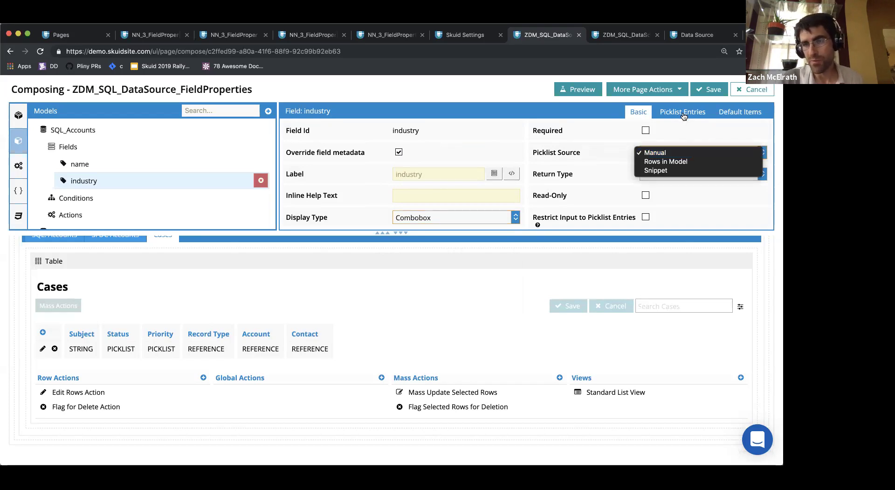
left_click(691, 128)
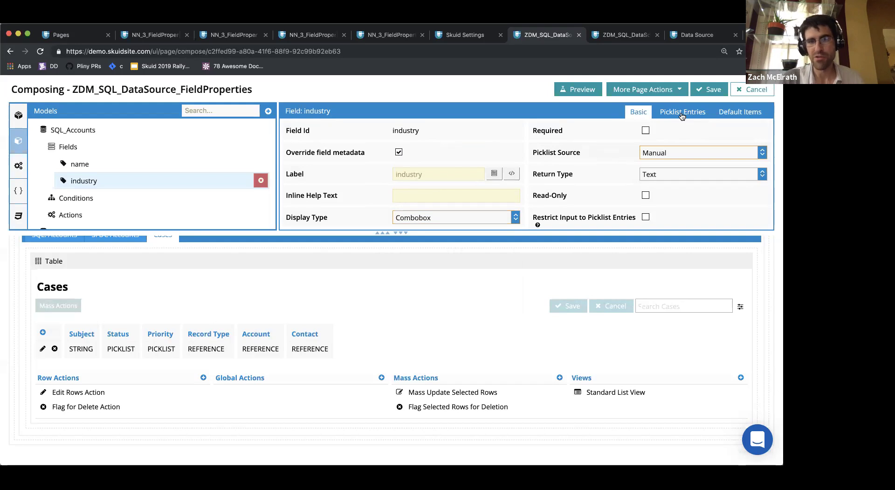
left_click(675, 154)
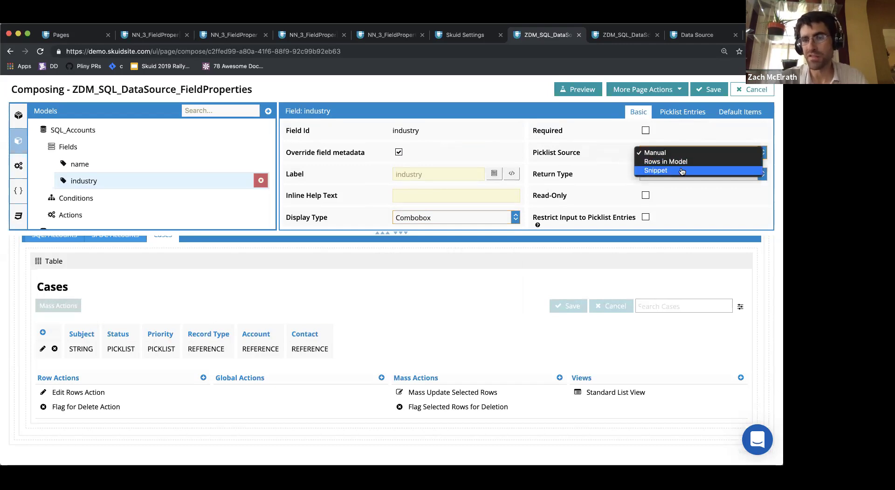
left_click(670, 136)
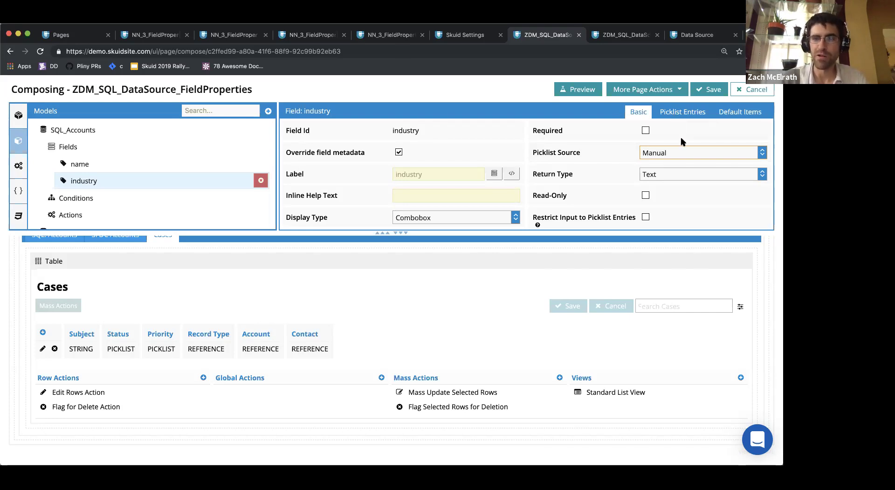
left_click(676, 157)
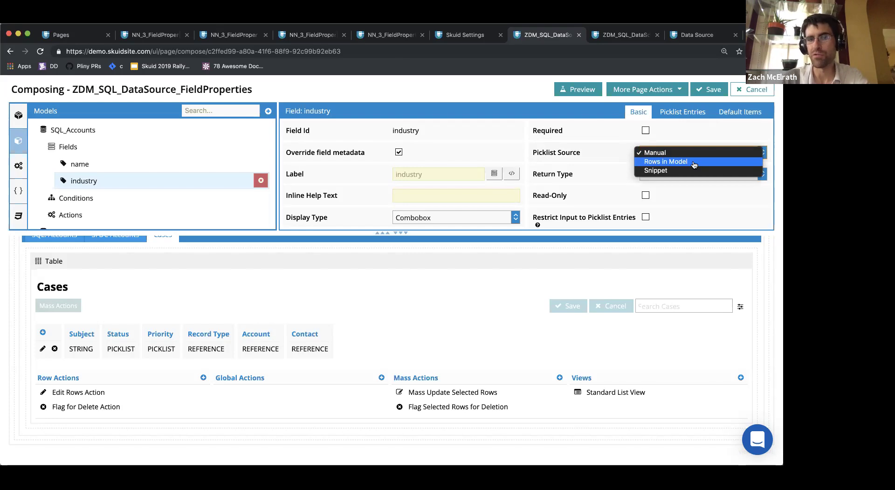
left_click(681, 112)
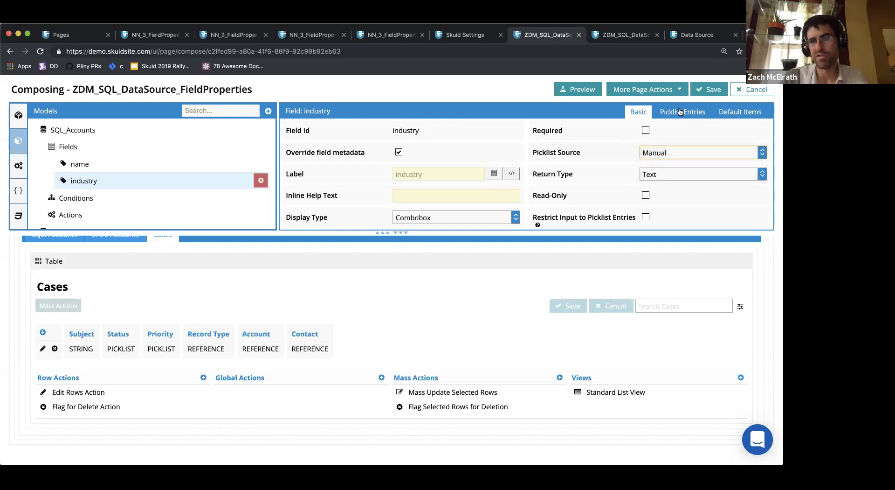
Step: Add two picklist entries to the industry field and set the first entry's value and label to Construction
left_click(680, 112)
double_click(421, 127)
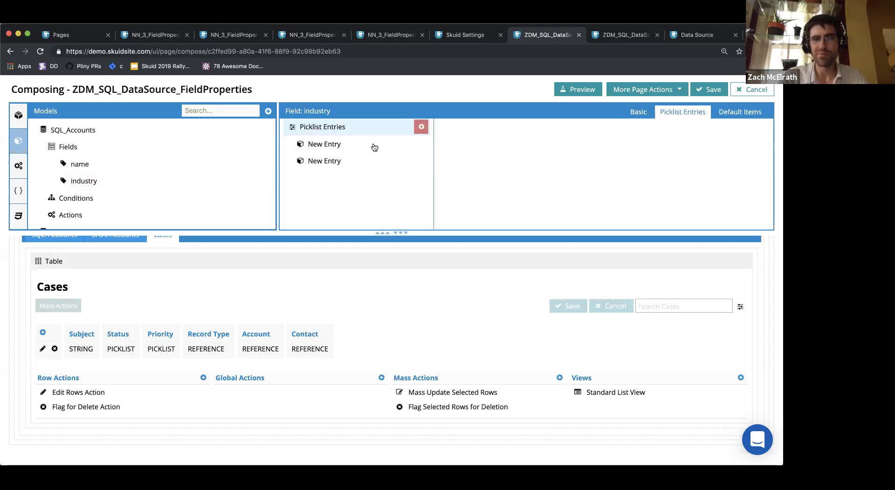
left_click(374, 147)
triple_click(644, 134)
type("Construction")
key("Tab")
type("Cons")
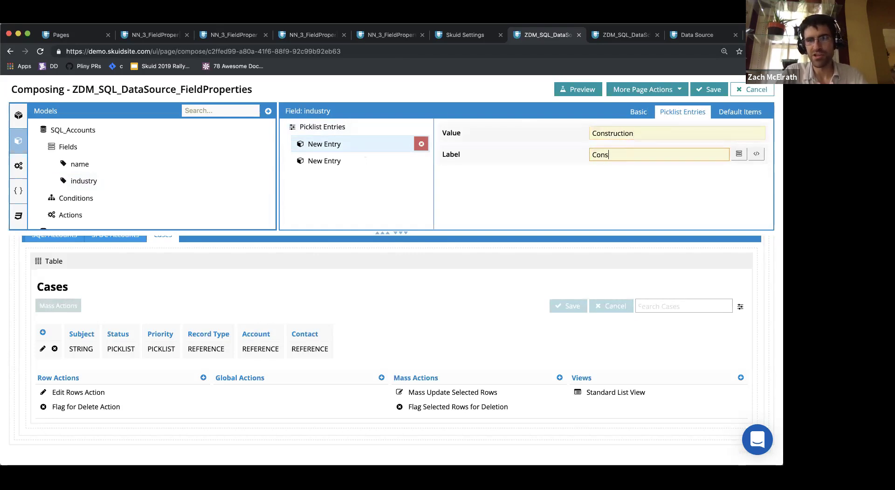
type("truction")
Step: Set the value and label of the second industry picklist entry to Healthcare
left_click(378, 161)
left_click(665, 140)
triple_click(665, 140)
type("Healthcare")
key("Tab")
type("Healthcare")
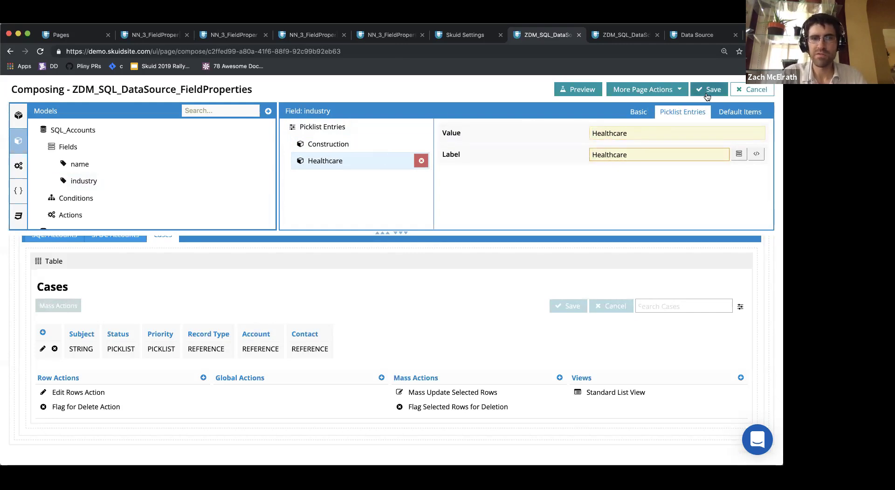
Step: Restrict the industry field's input to picklist entries and save the page
left_click(651, 112)
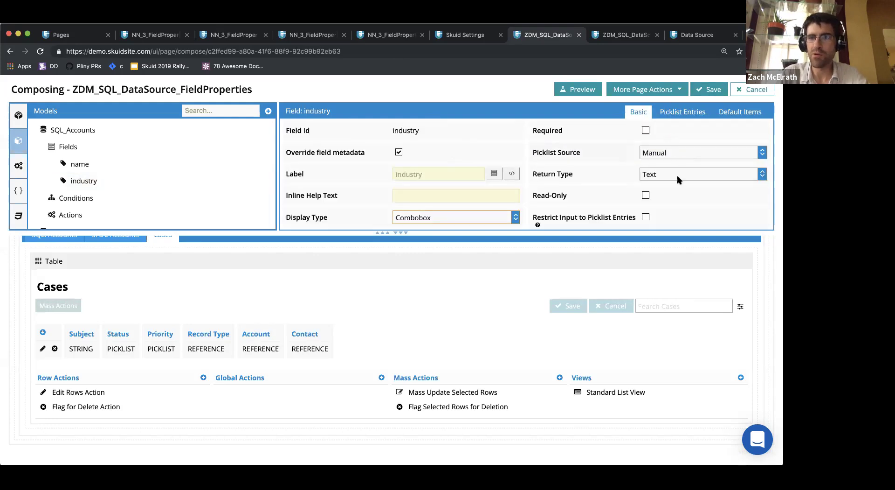
scroll(639, 187, "down", 1)
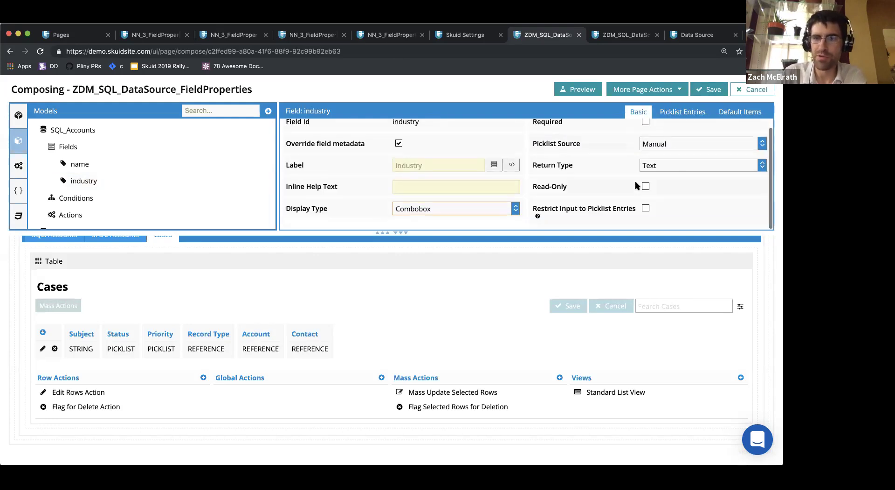
left_click(646, 208)
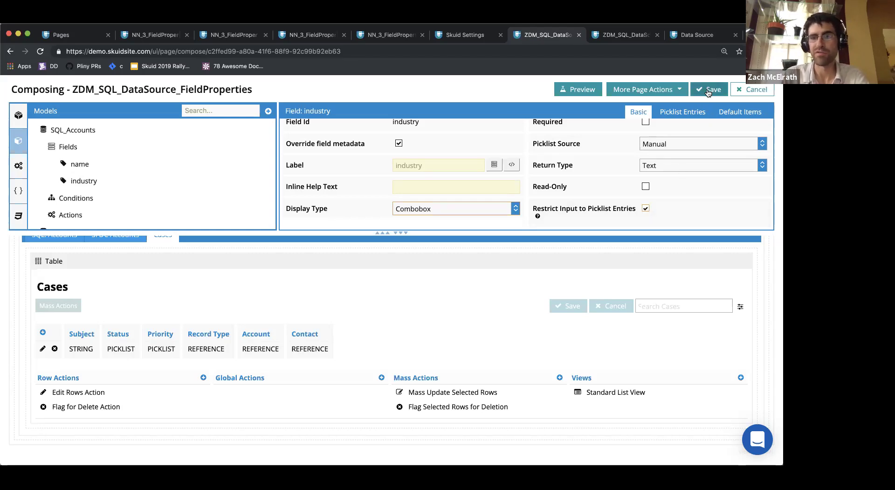
left_click(708, 91)
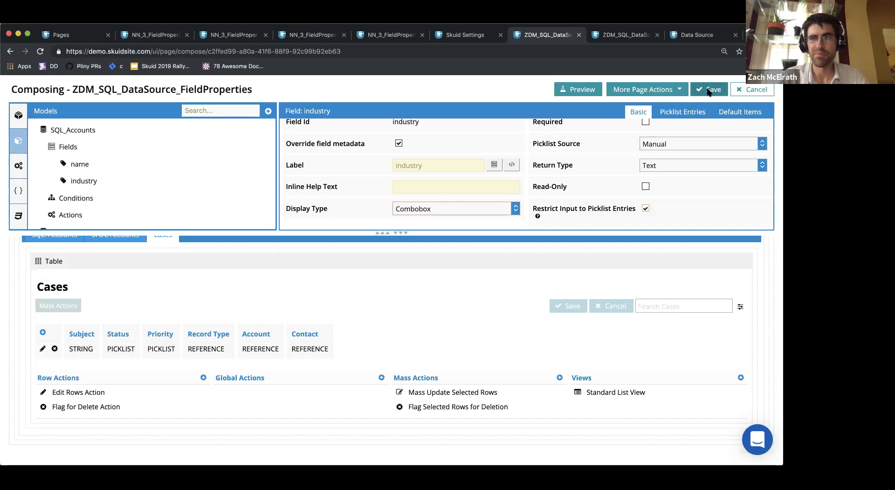
Step: Switch to the ZDM_SQL_DataSource_FieldProperties preview, reload it, and examine the industry values in the SQL: Accounts table
left_click(622, 35)
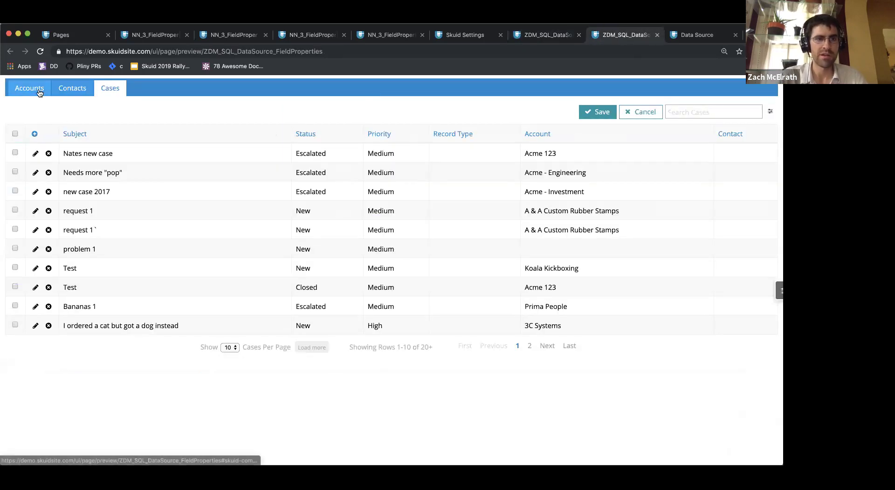
key("super+r")
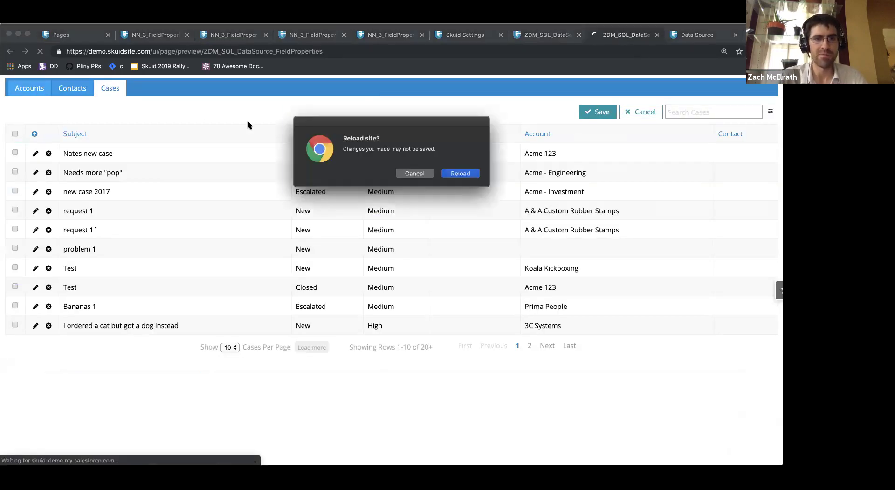
left_click(461, 173)
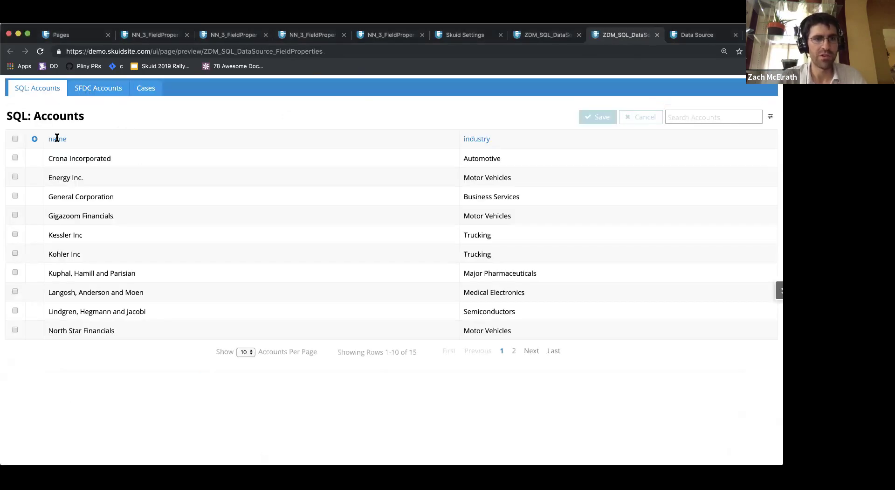
mouse_move(47, 144)
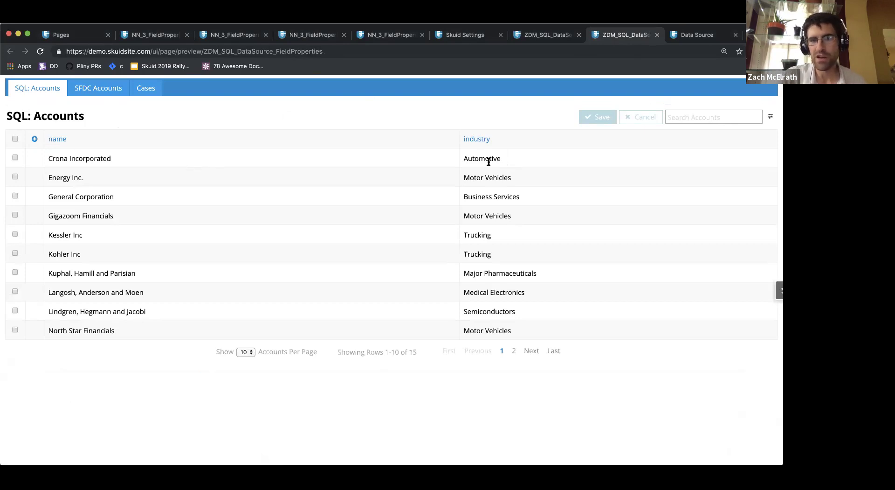
scroll(487, 210, "down", 1)
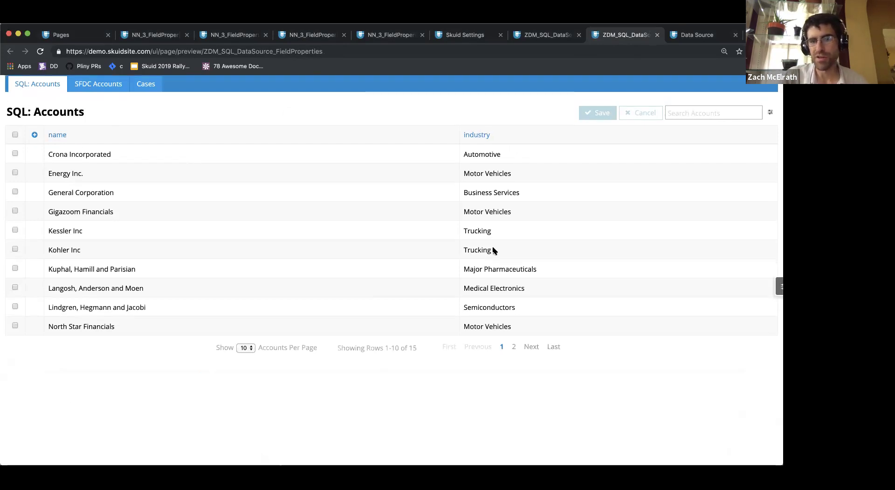
scroll(488, 210, "up", 1)
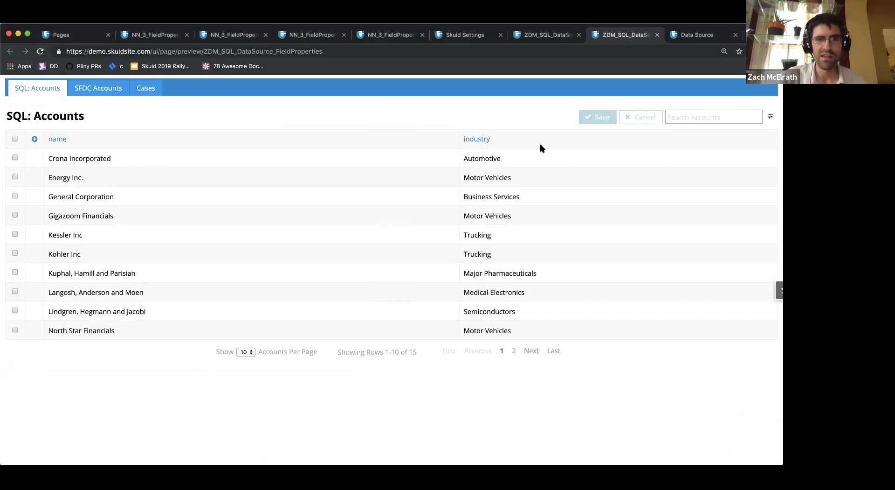
double_click(519, 159)
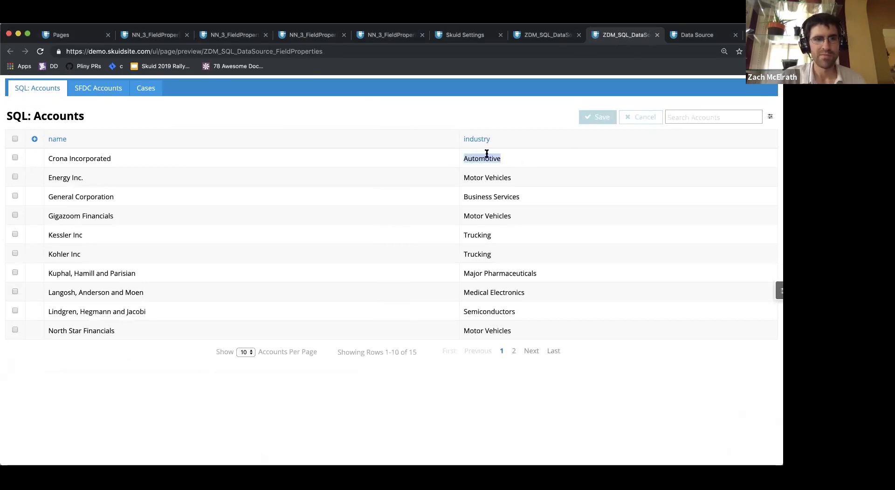
Step: Add a new SQL: Accounts row, choose Construction as its industry, and try appending "fjaklsdfjkasdf" to that value
left_click(33, 142)
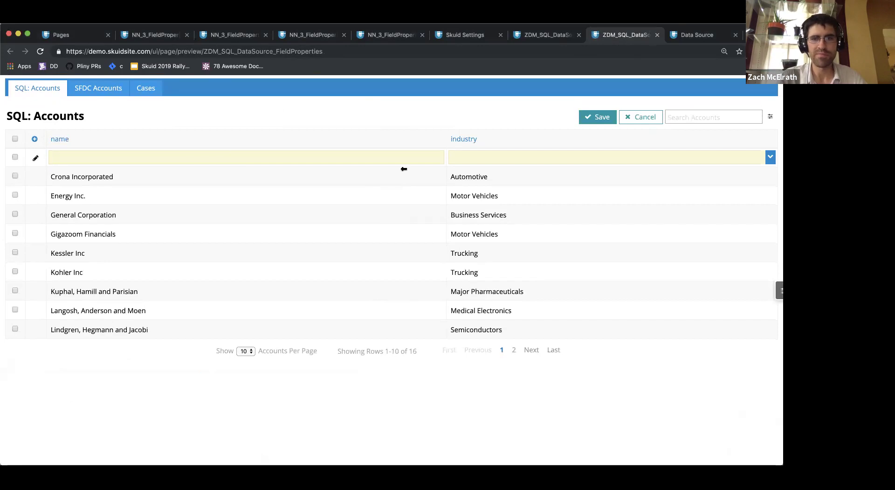
left_click(771, 158)
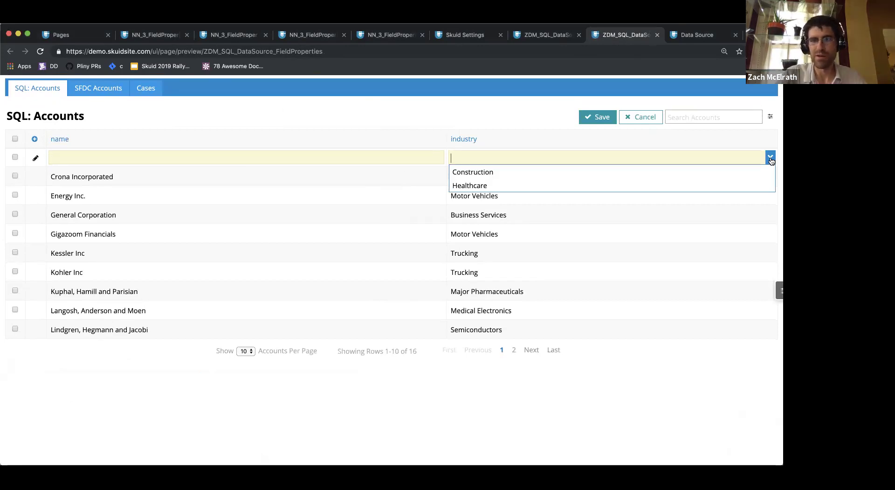
type("Cons")
left_click(684, 171)
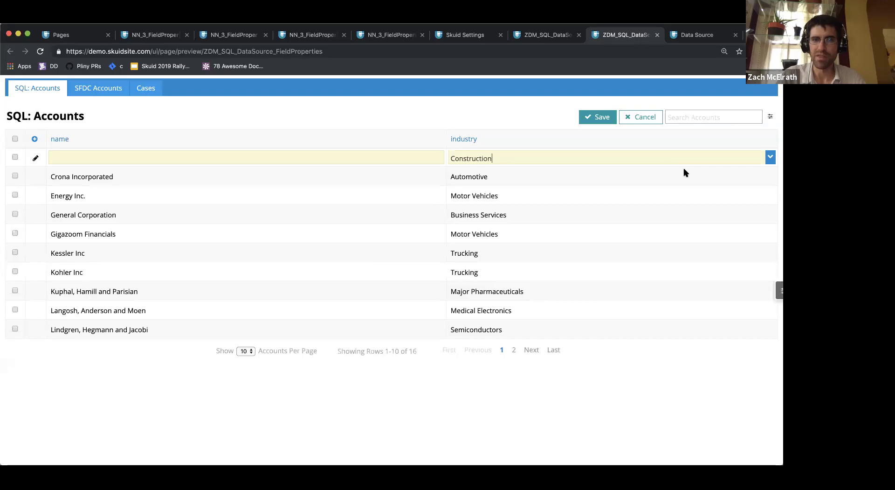
type("fjaklsdfjkasdf")
key("Tab")
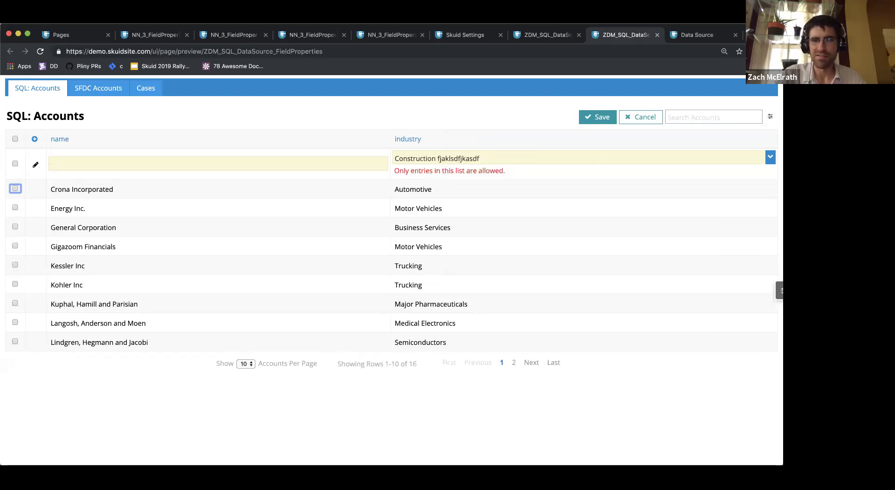
Step: Replace the new row's industry value with the Healthcare option, and discard the unsaved row
left_click_drag(510, 172, 406, 166)
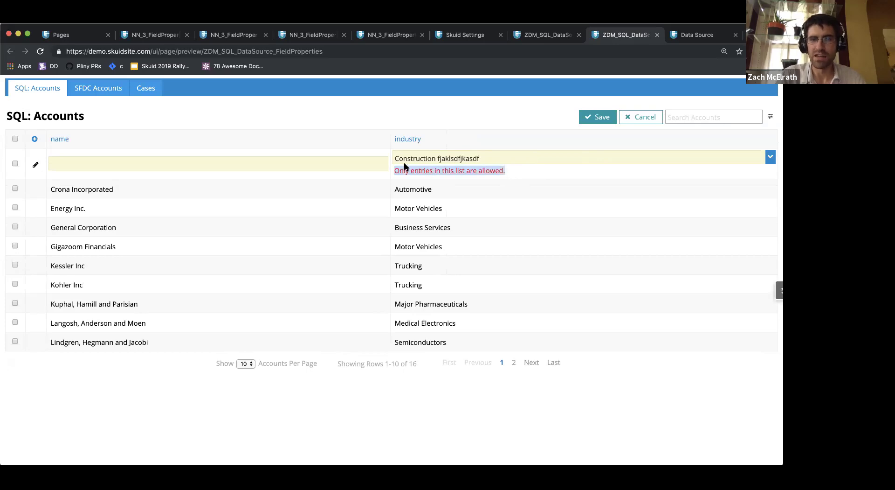
left_click(519, 156)
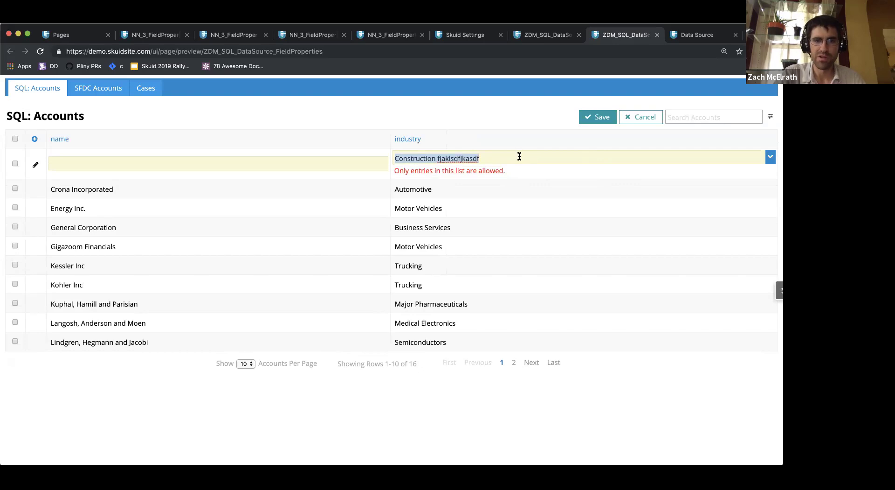
type("Heal")
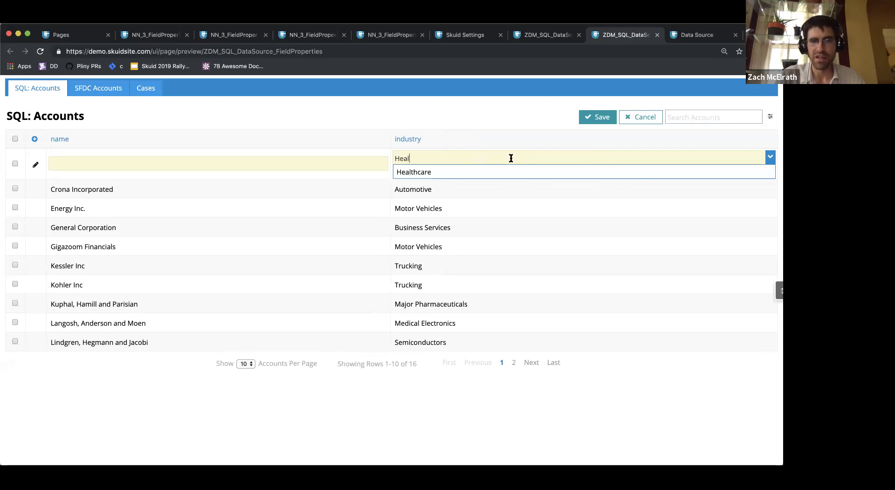
left_click(511, 172)
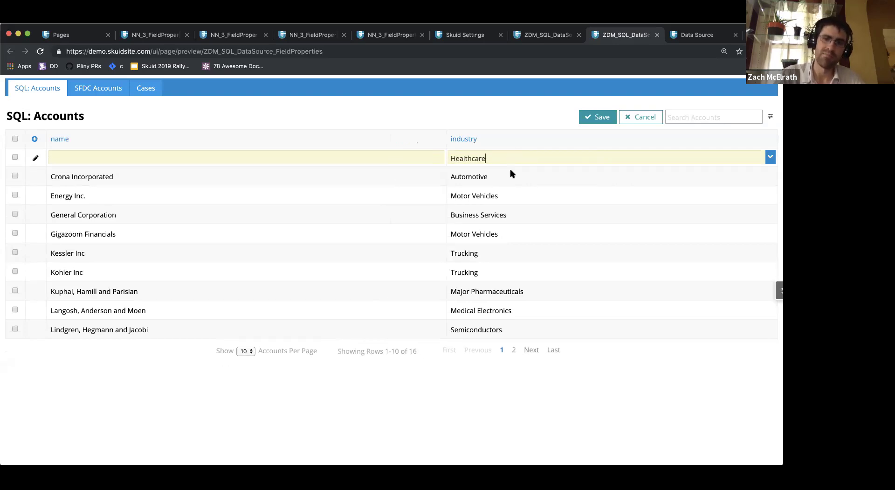
left_click(635, 121)
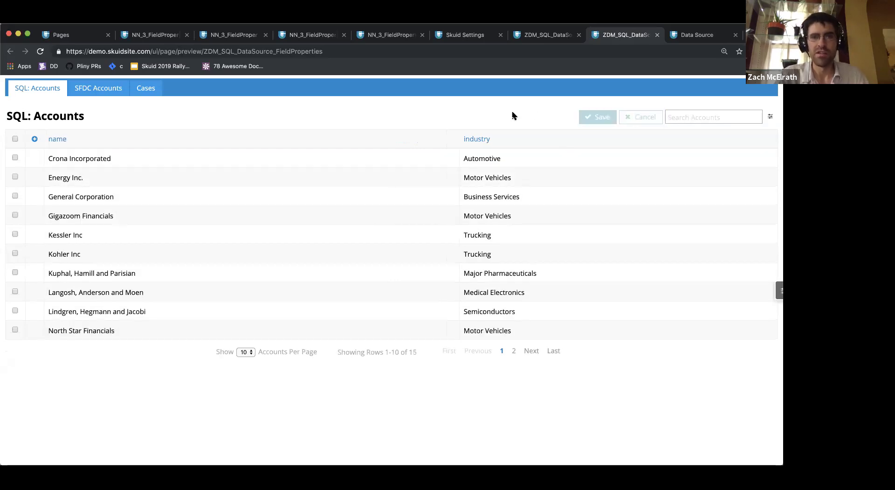
Step: Check the ZDM_SQL_DataSource_FieldProperties composer, return to the page preview, and view the SFDC Accounts table
left_click(544, 37)
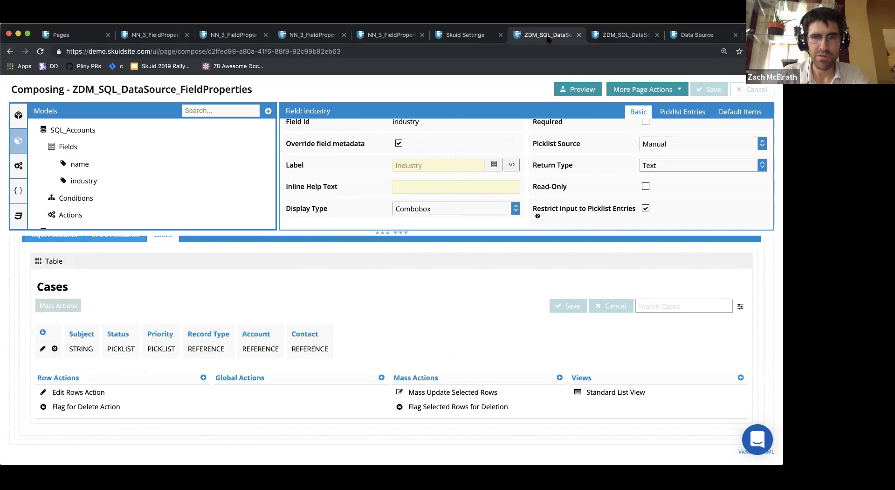
left_click(601, 35)
left_click(102, 90)
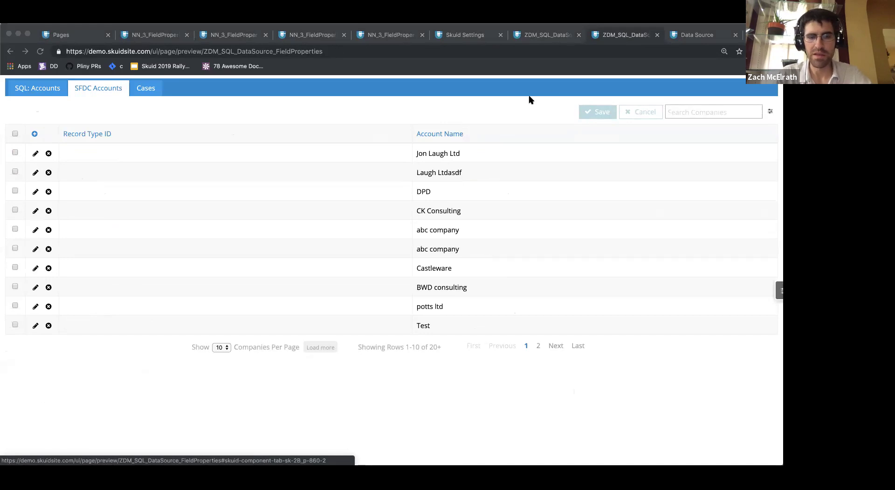
left_click(548, 69)
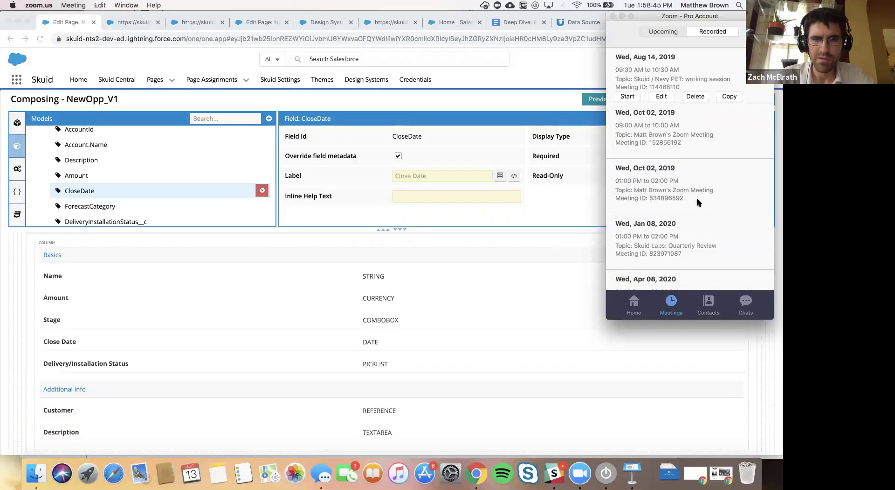
Step: Close the Zoom meetings window and view the CloseDate field's default items settings in the NewOpp_V1 composer, returning to its basic properties
left_click(613, 15)
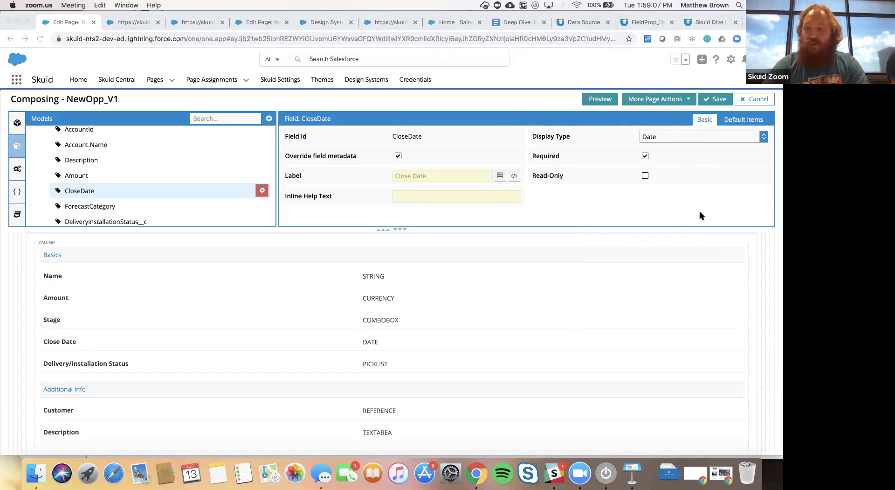
left_click(703, 152)
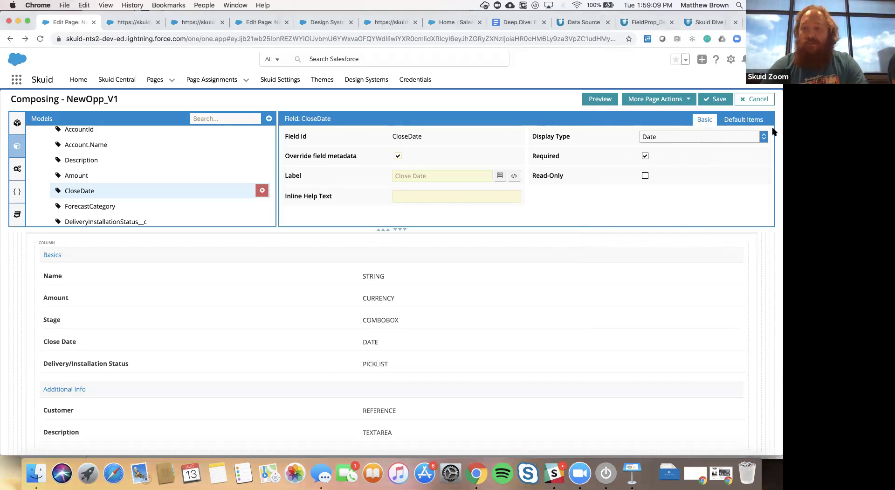
left_click(740, 122)
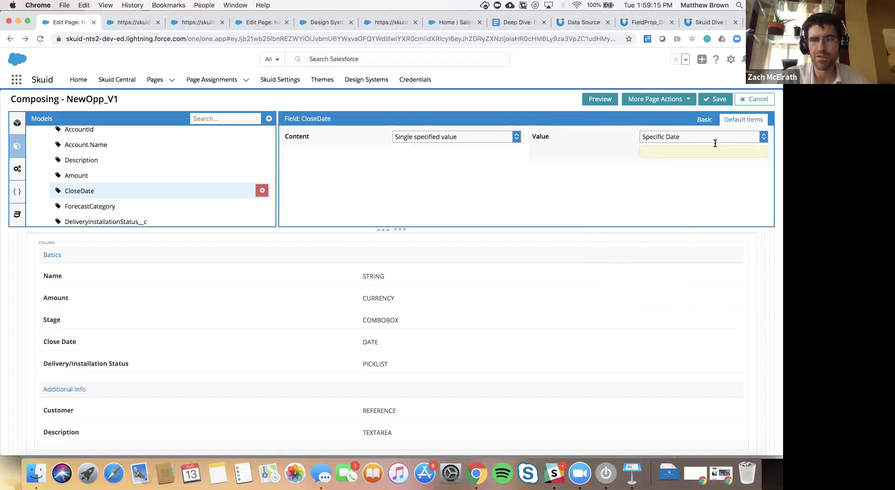
left_click(707, 125)
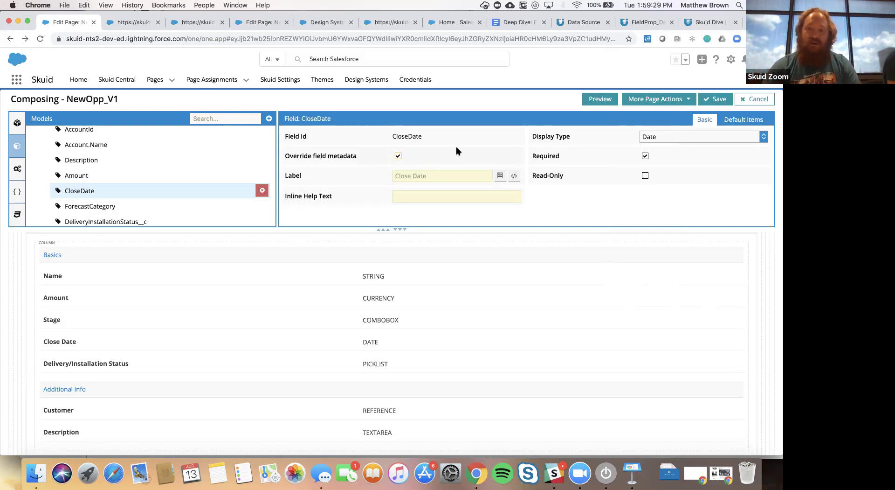
Step: Review the display type options for the CloseDate field, keeping Date selected
left_click(734, 140)
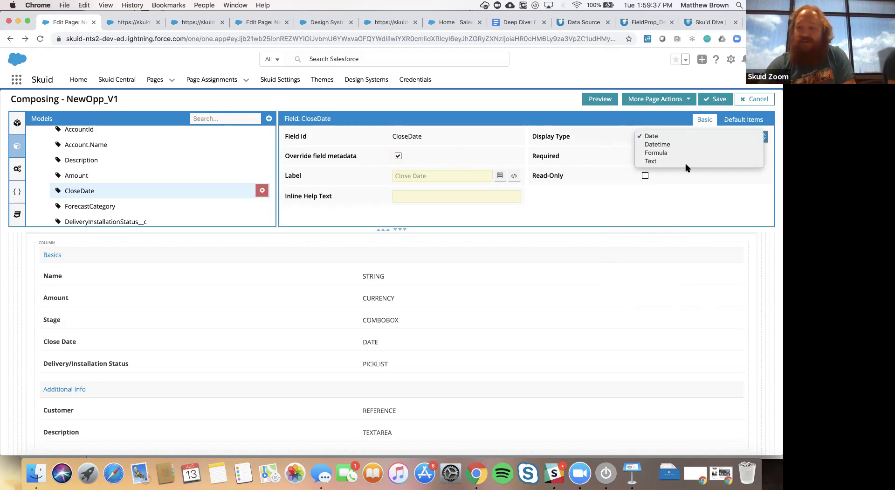
left_click(684, 138)
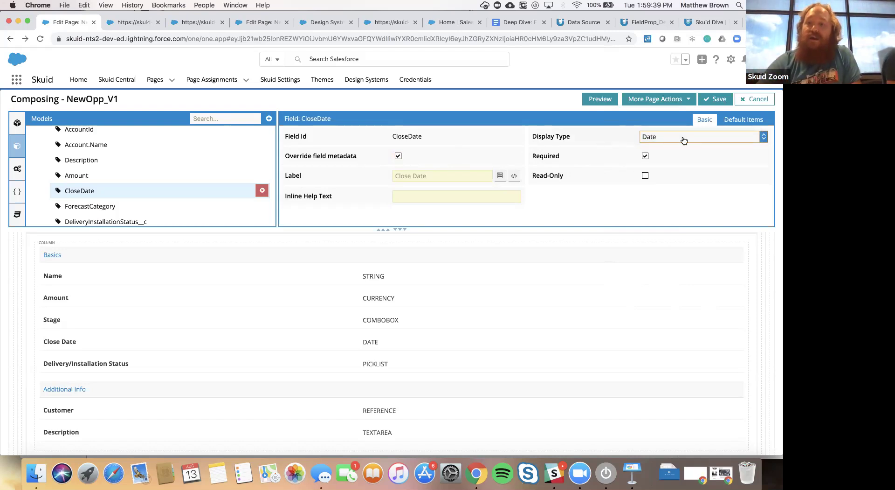
left_click(684, 140)
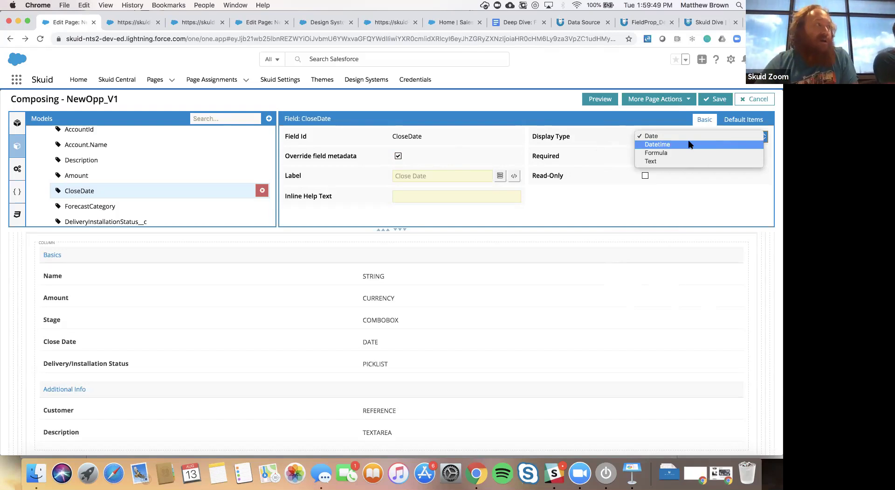
left_click(581, 147)
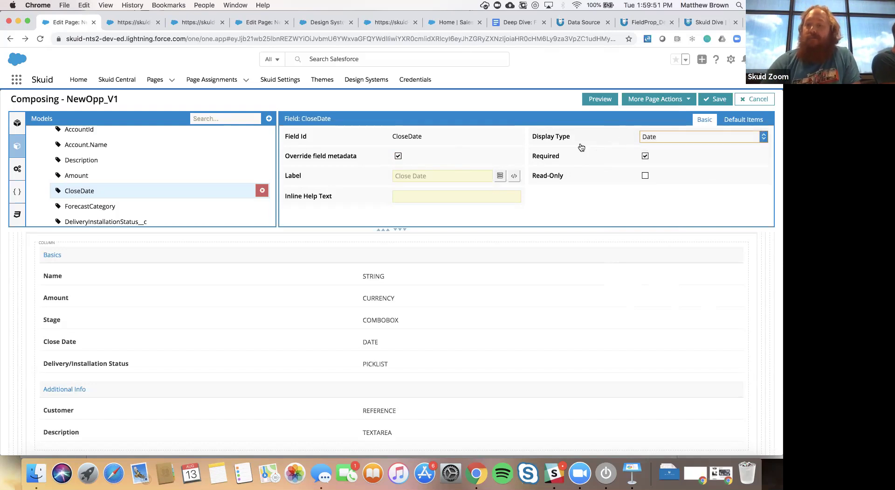
Step: Review the date value options for the CloseDate field's single specified default, keeping Specific Date
left_click(749, 119)
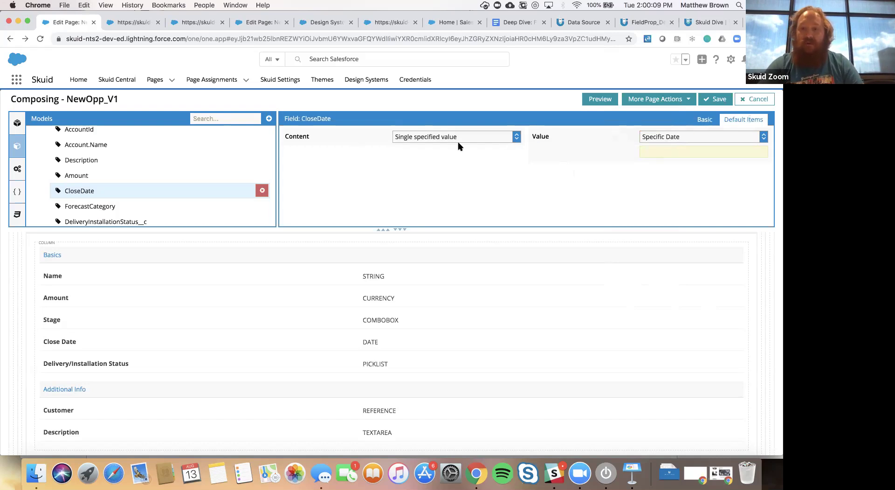
left_click(659, 137)
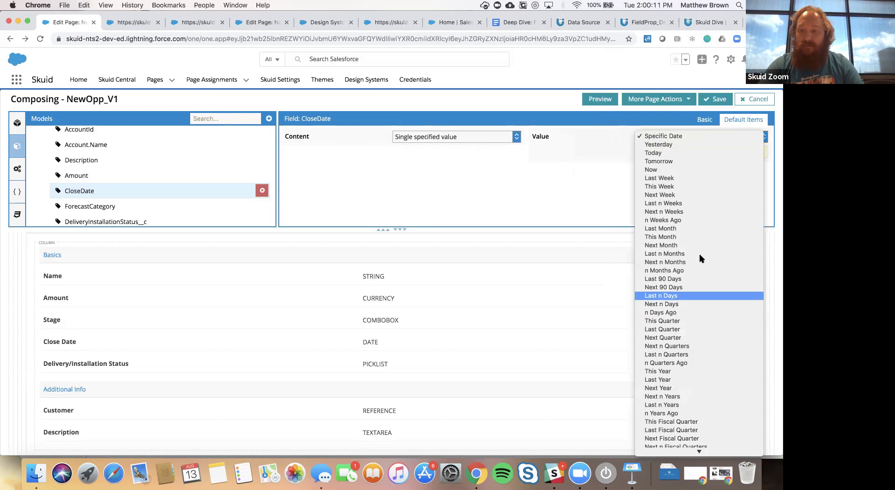
left_click(571, 173)
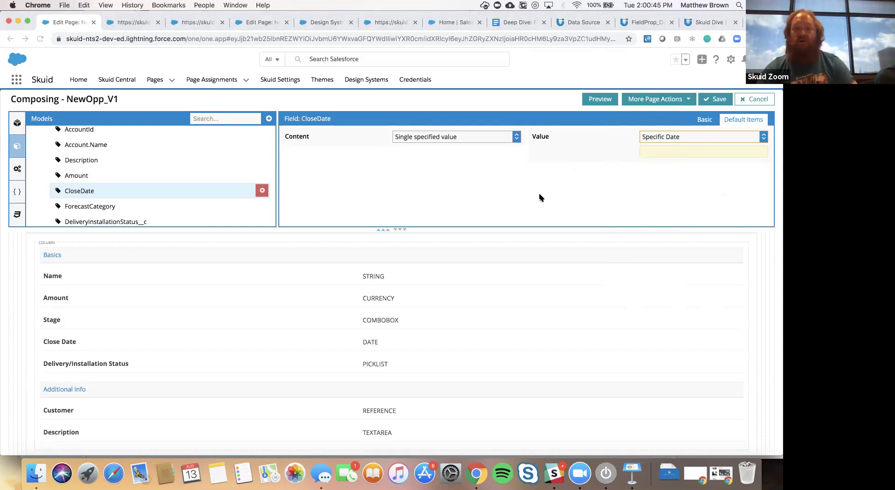
Step: View the Basics section's properties and the Opportunity model's fields, and switch to the FieldProp_Demo composer
left_click(511, 239)
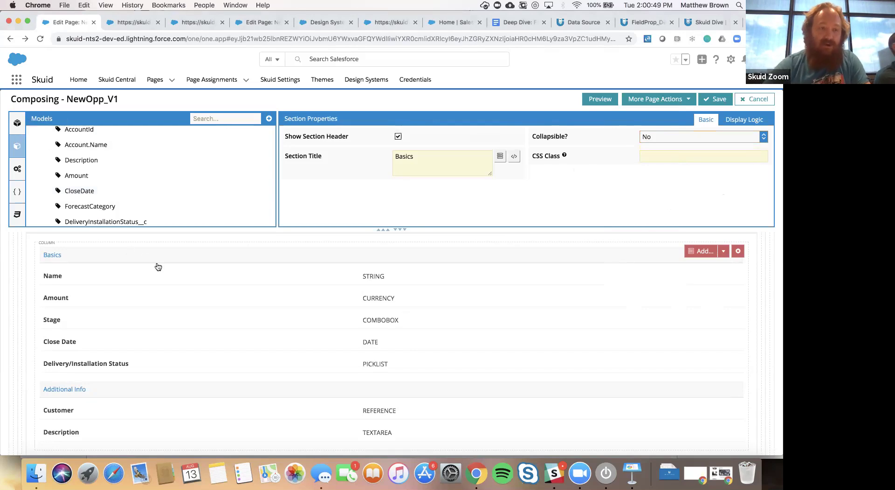
scroll(184, 186, "up", 5)
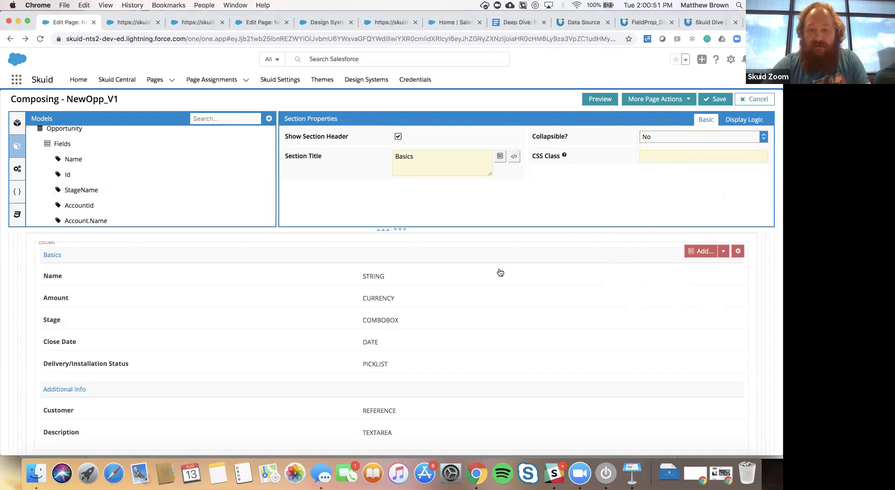
left_click(723, 253)
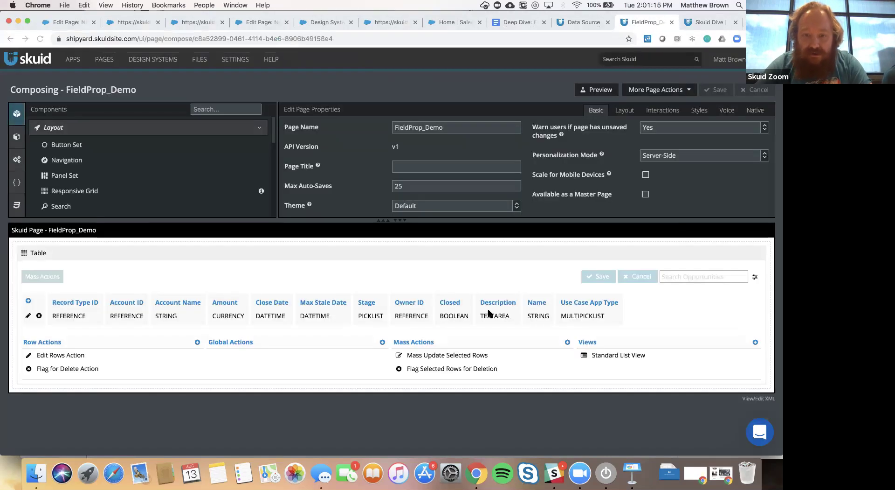
Step: Open the Use Case App Type column's field properties and review its field renderer options, keeping Standard
left_click(577, 312)
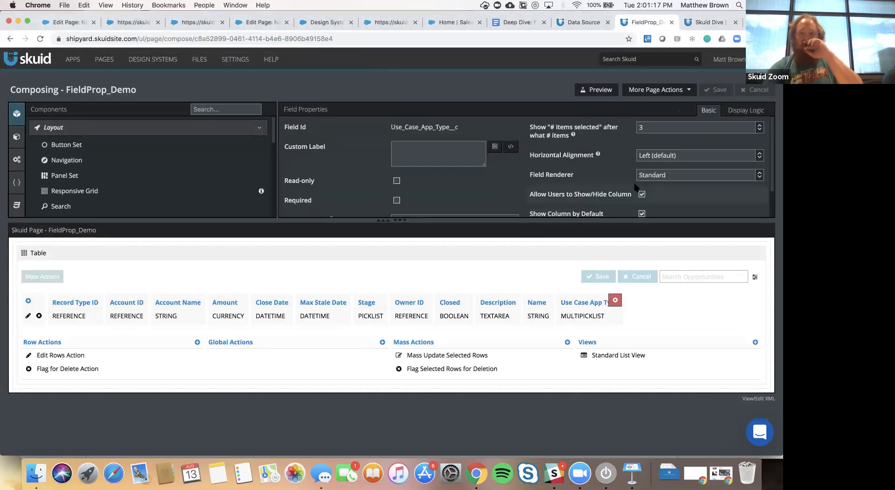
scroll(635, 187, "down", 1)
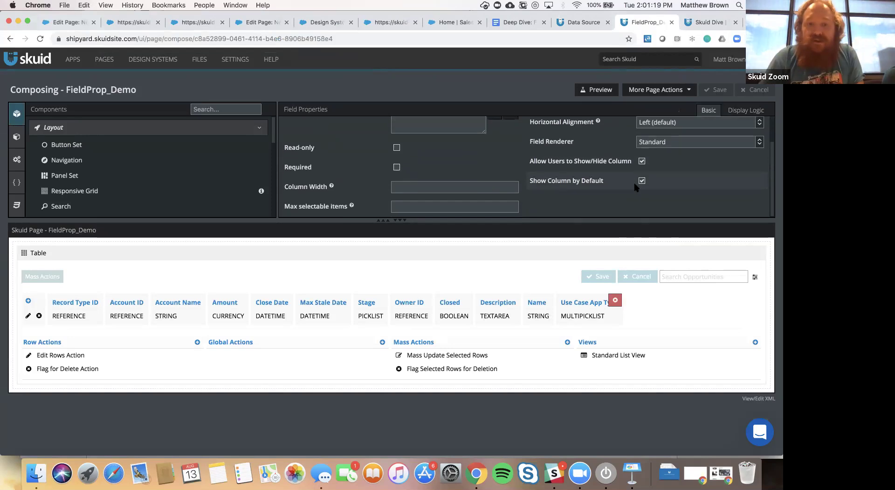
scroll(633, 180, "up", 2)
left_click(655, 177)
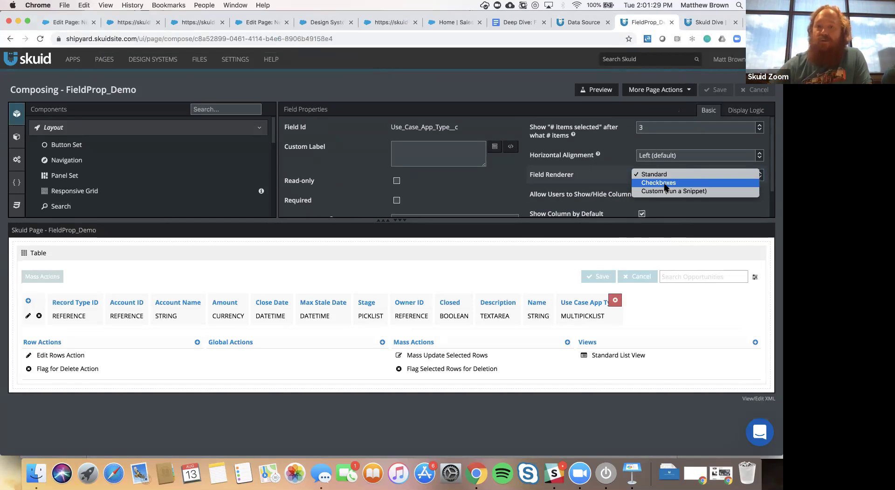
left_click(525, 37)
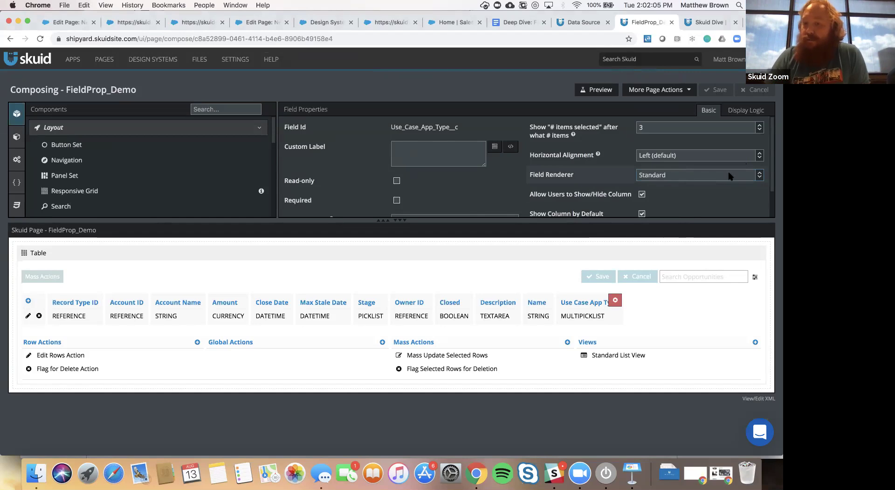
Step: Review the threshold options for showing "# items selected" on the Use Case App Type field, keeping 3
scroll(685, 144, "down", 2)
scroll(686, 143, "up", 2)
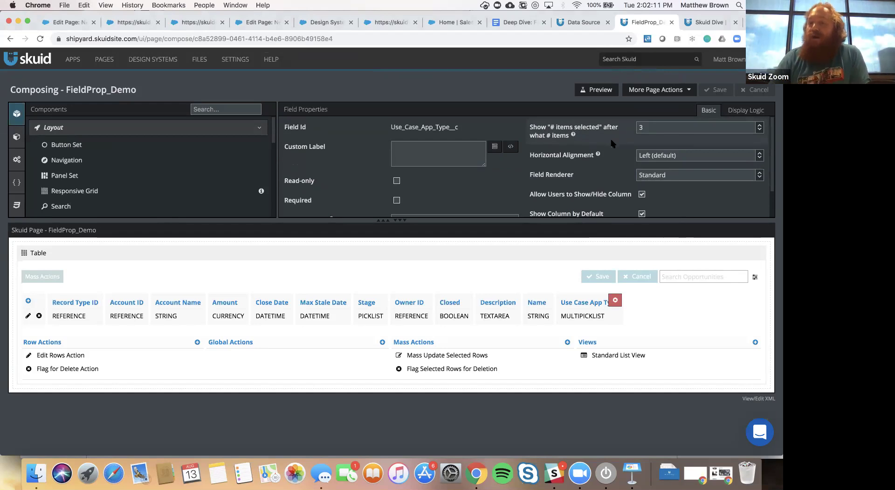
left_click(689, 130)
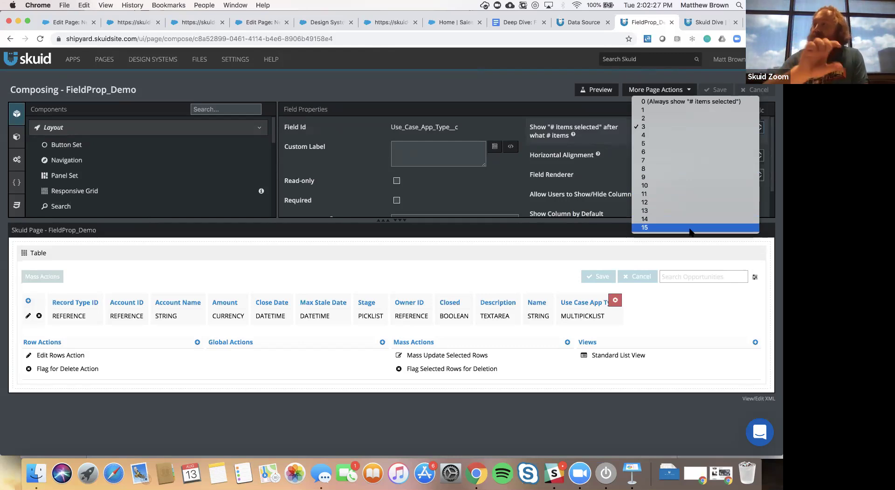
left_click(583, 175)
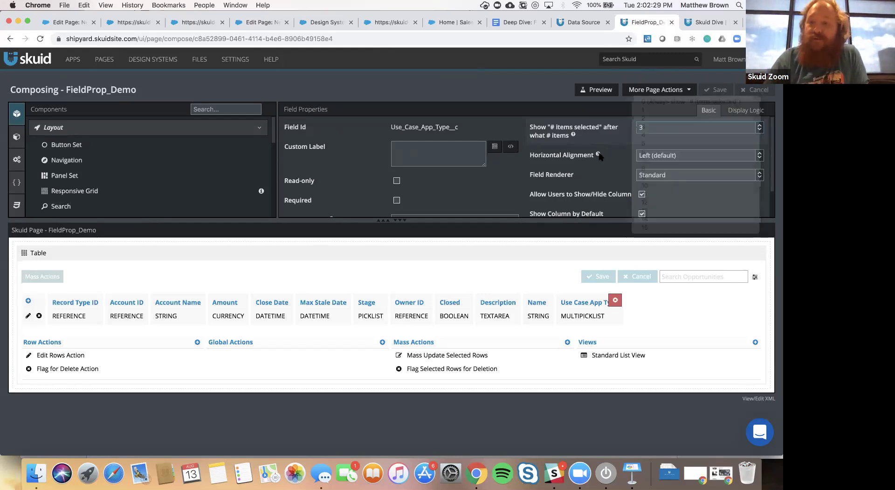
Step: Find the max selectable items property of the Use Case App Type field and highlight its label
scroll(611, 164, "down", 1)
scroll(611, 164, "down", 2)
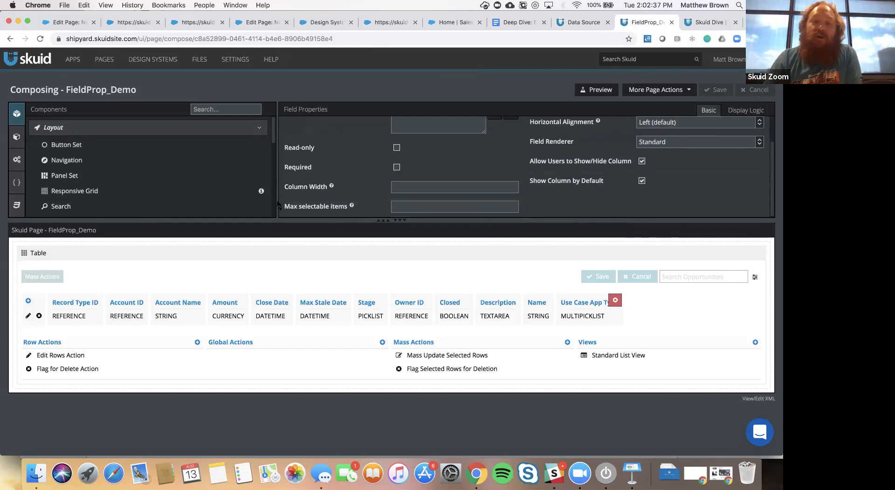
triple_click(356, 206)
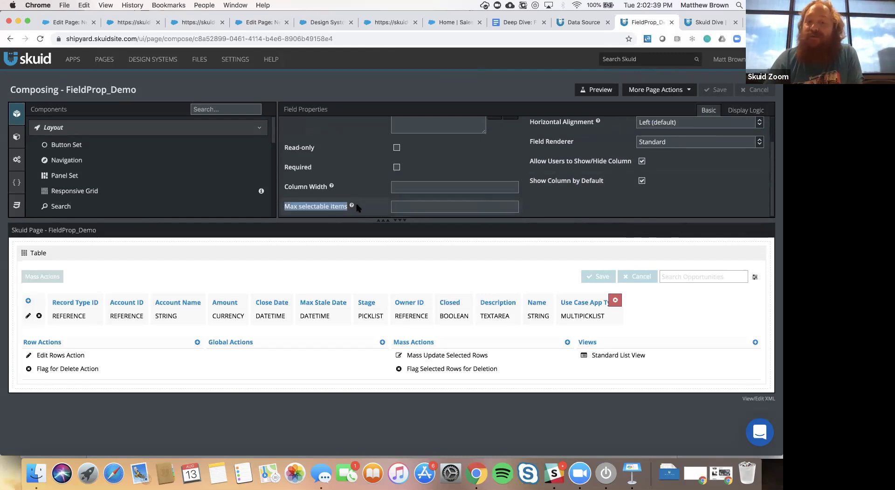
left_click(358, 208)
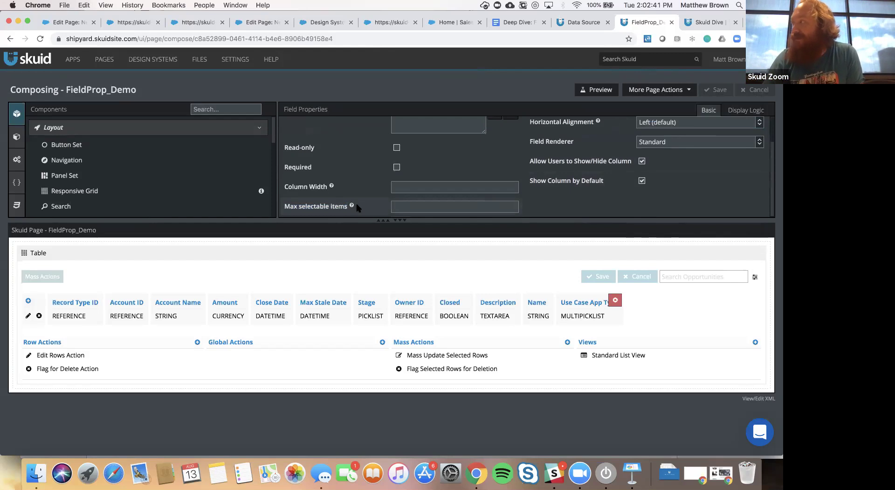